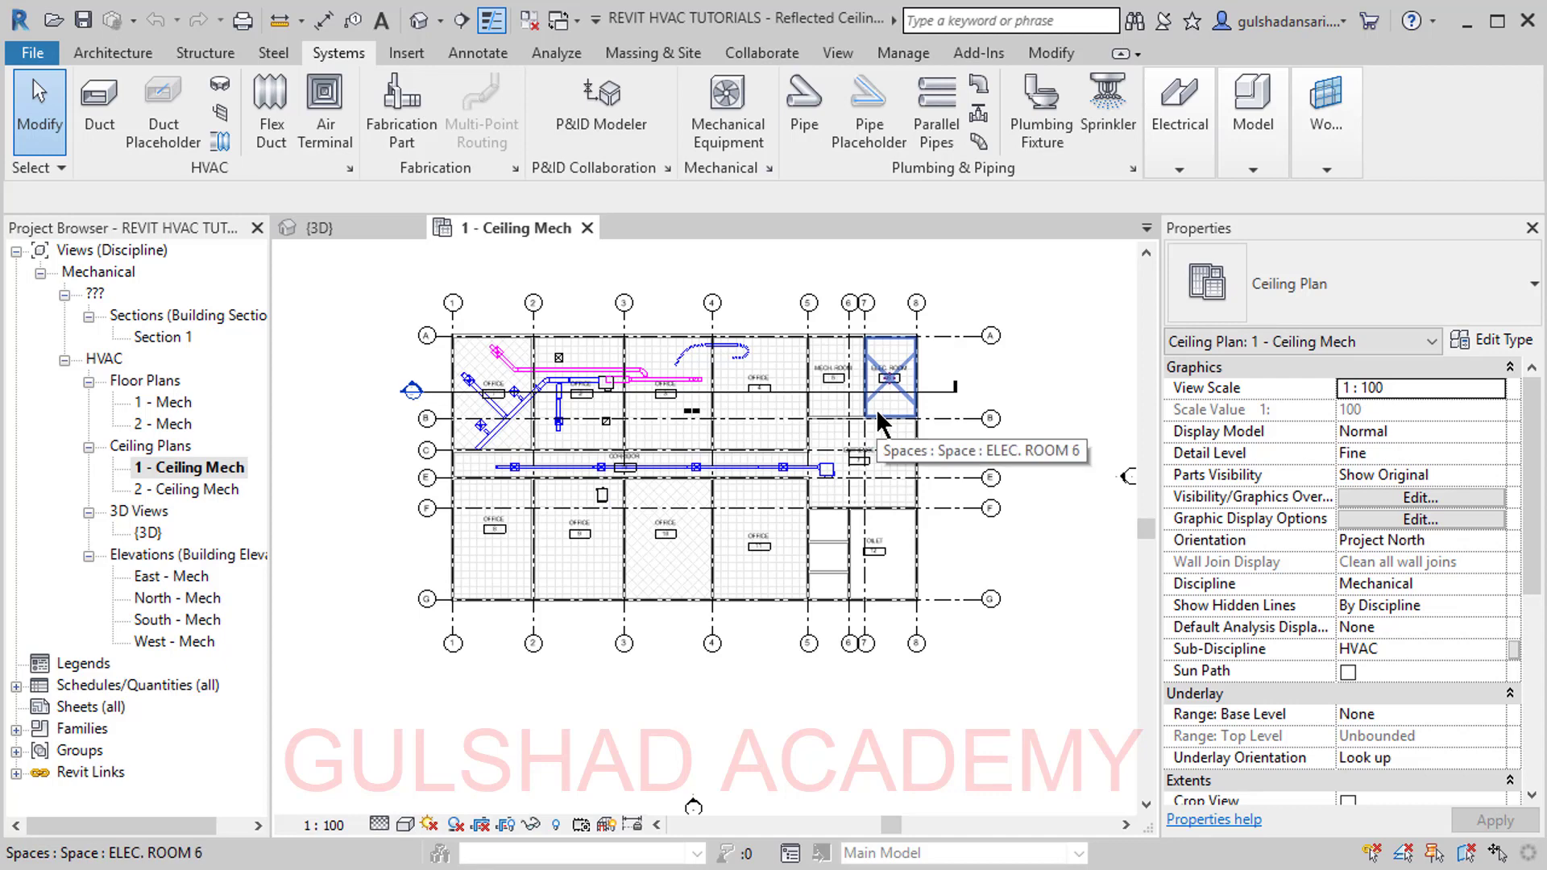
# Step: Delete the short duct with its curved flex ducts between Office 3 and Office 4 in the ceiling plan
pyautogui.scroll(3, 879, 425)
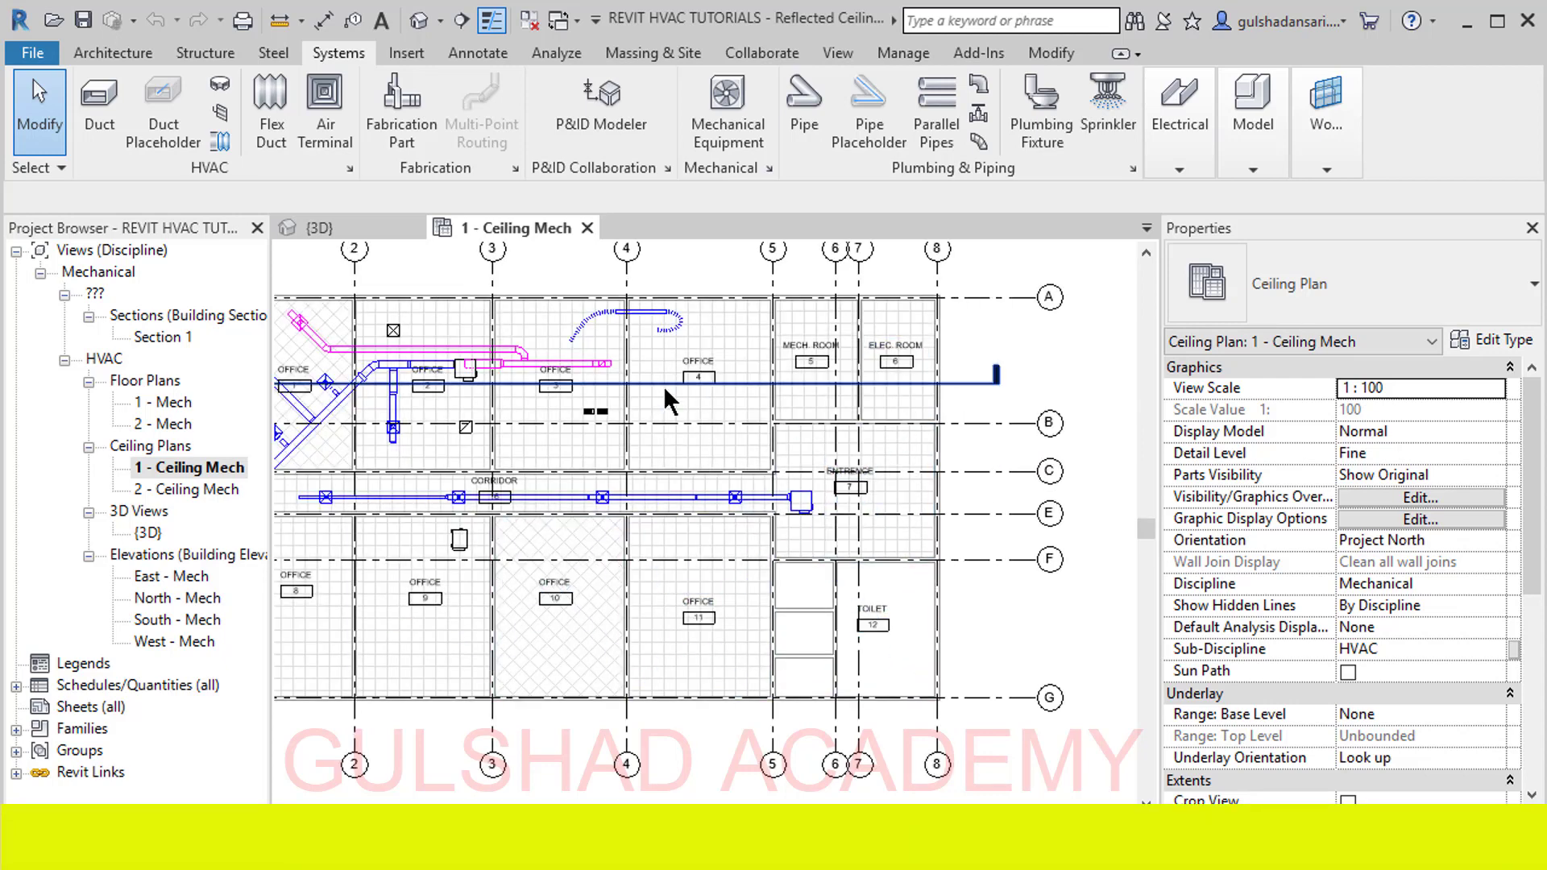
pyautogui.moveTo(664, 389); pyautogui.dragTo(789, 397, button='middle')
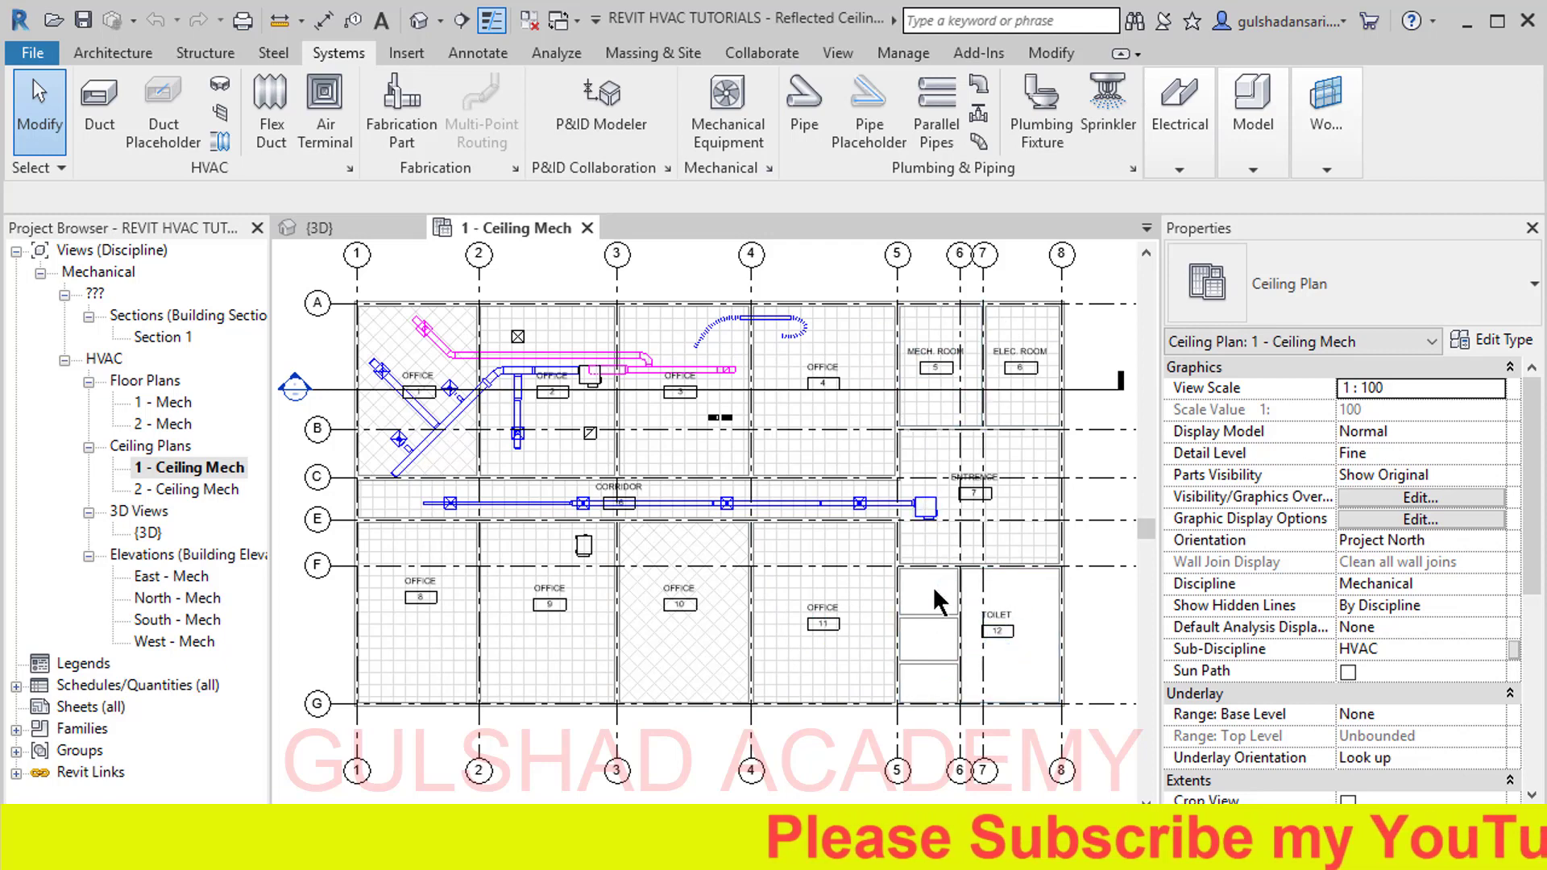
pyautogui.scroll(6, 733, 322)
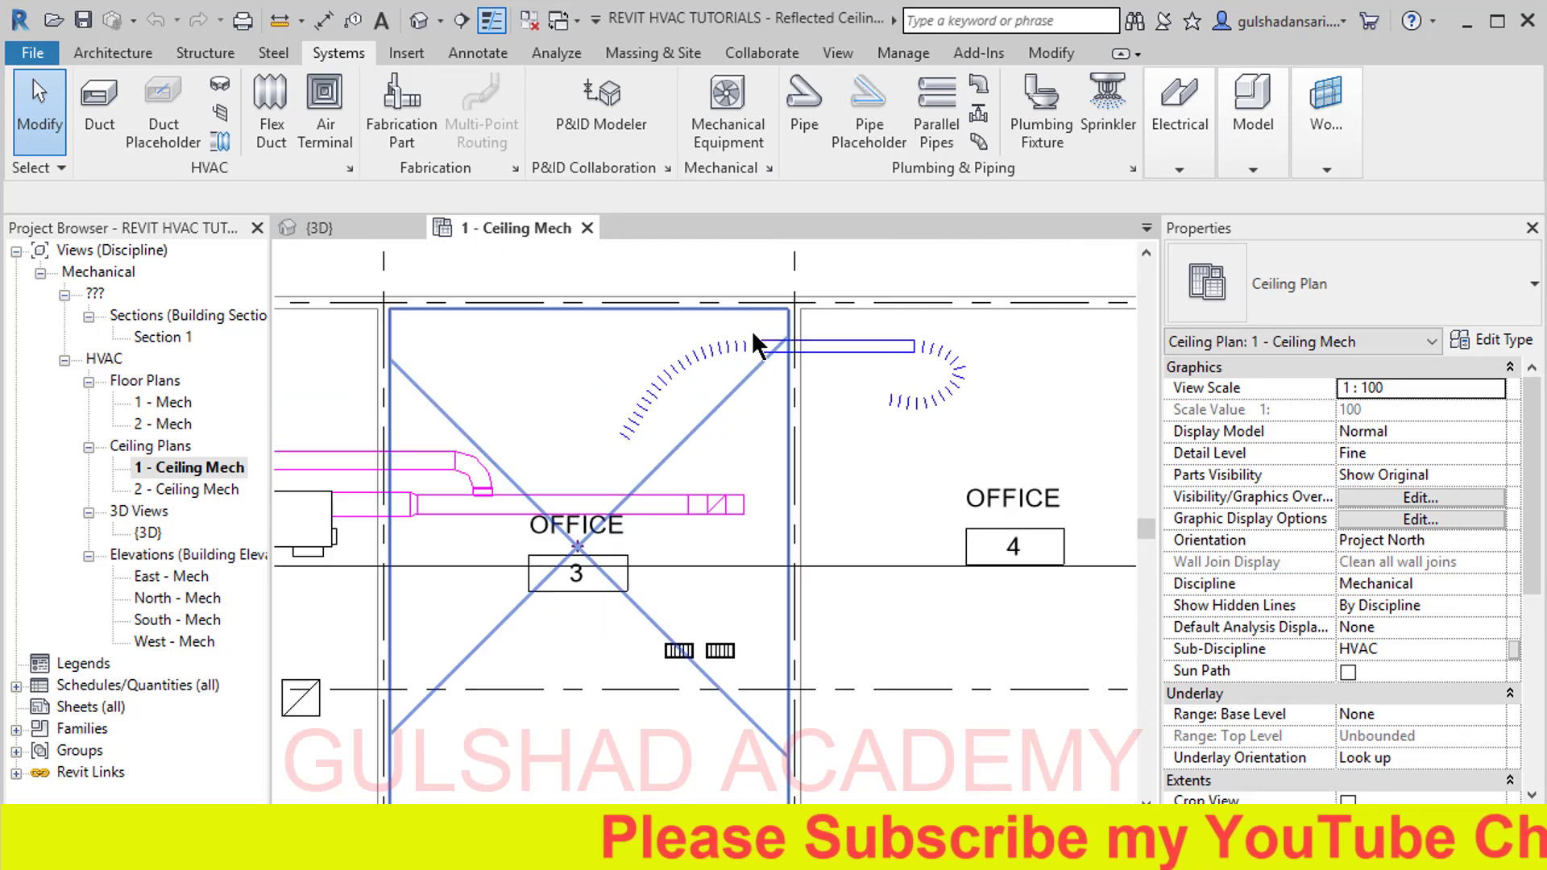
pyautogui.click(844, 353)
pyautogui.press('Delete')
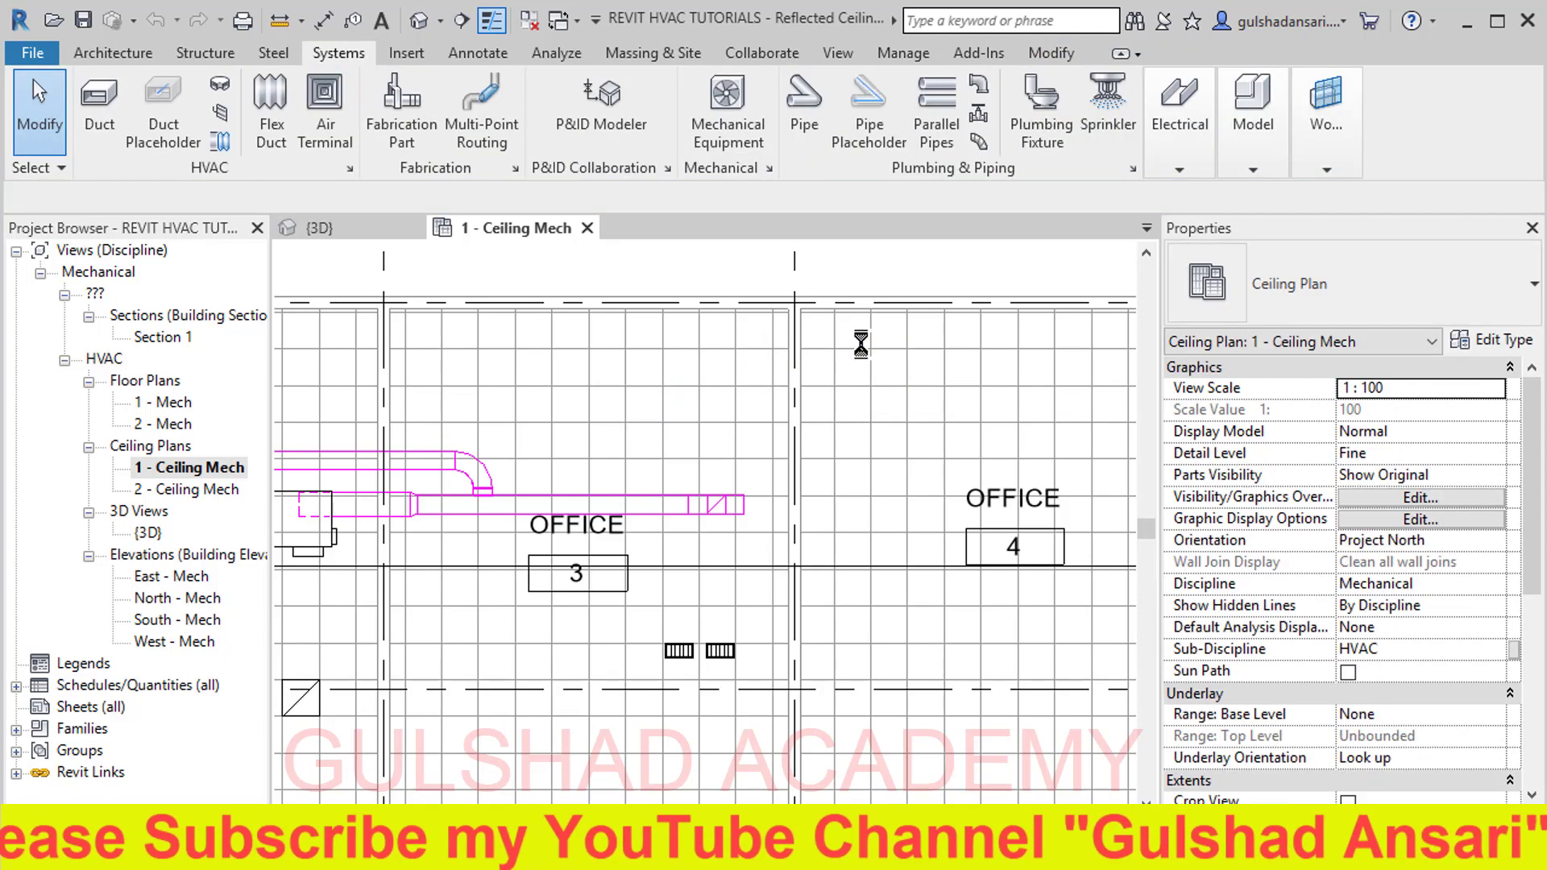
pyautogui.scroll(-5, 850, 351)
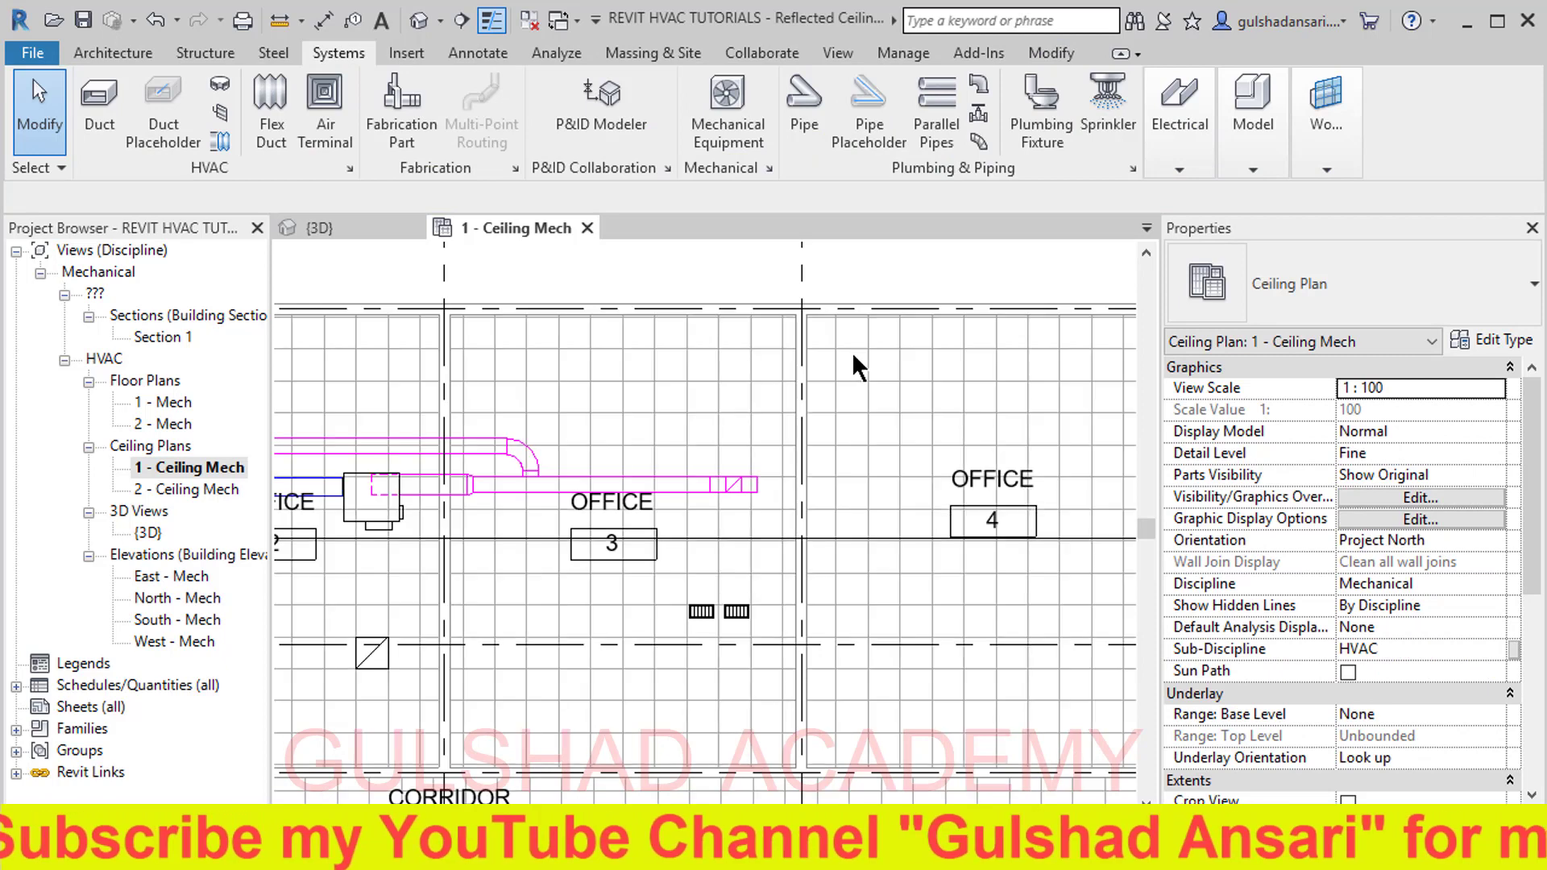
pyautogui.moveTo(616, 490); pyautogui.dragTo(554, 451, button='middle')
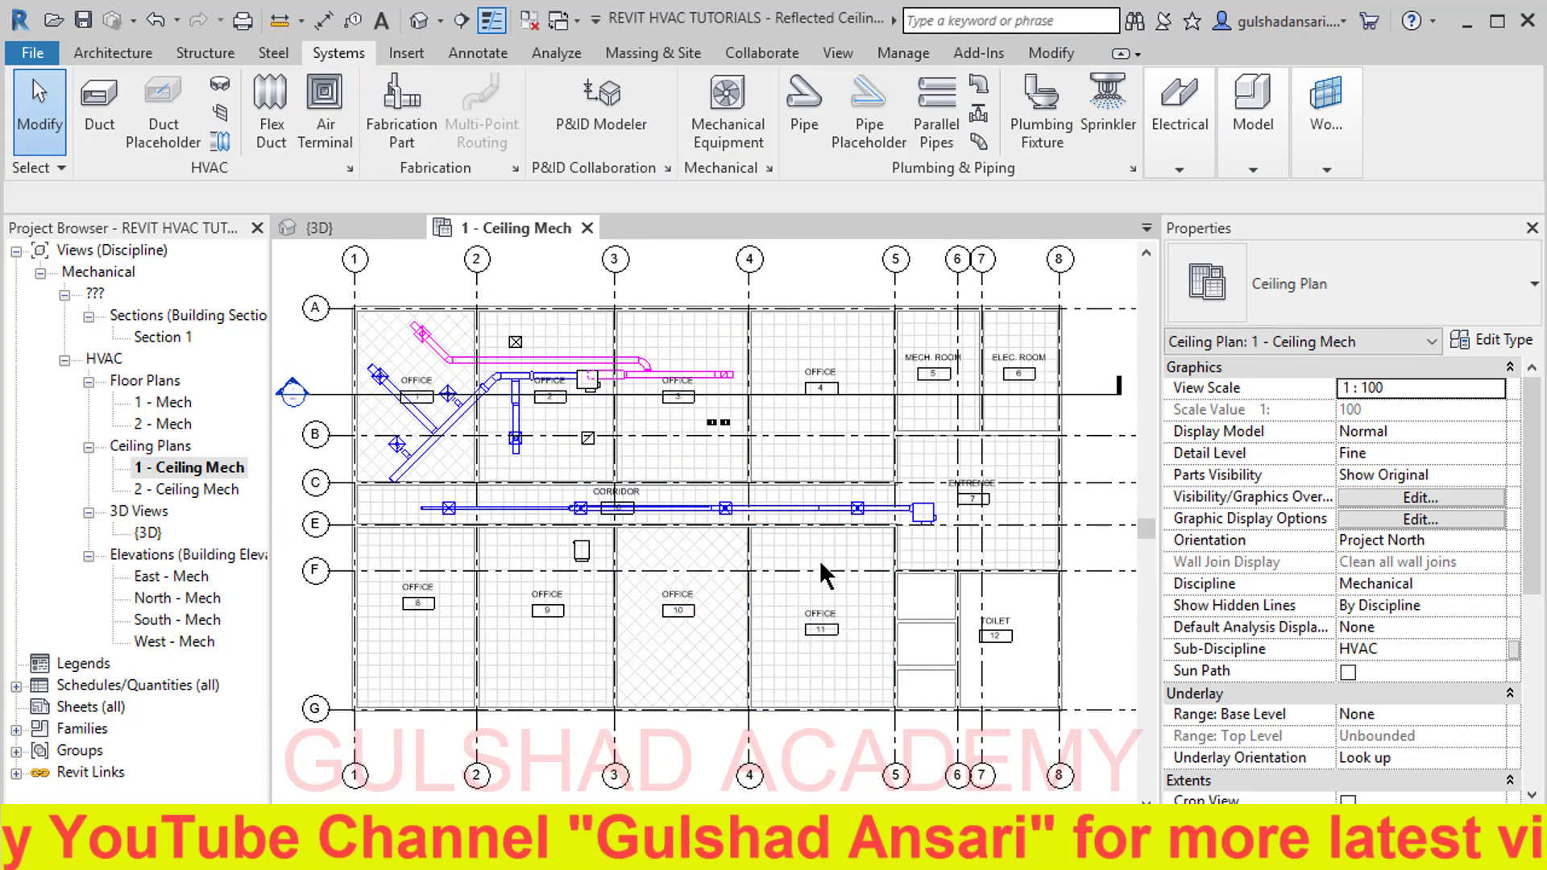
# Step: Open the 1 - Mech floor plan and look over the ductwork and spaces across its rooms
pyautogui.click(556, 53)
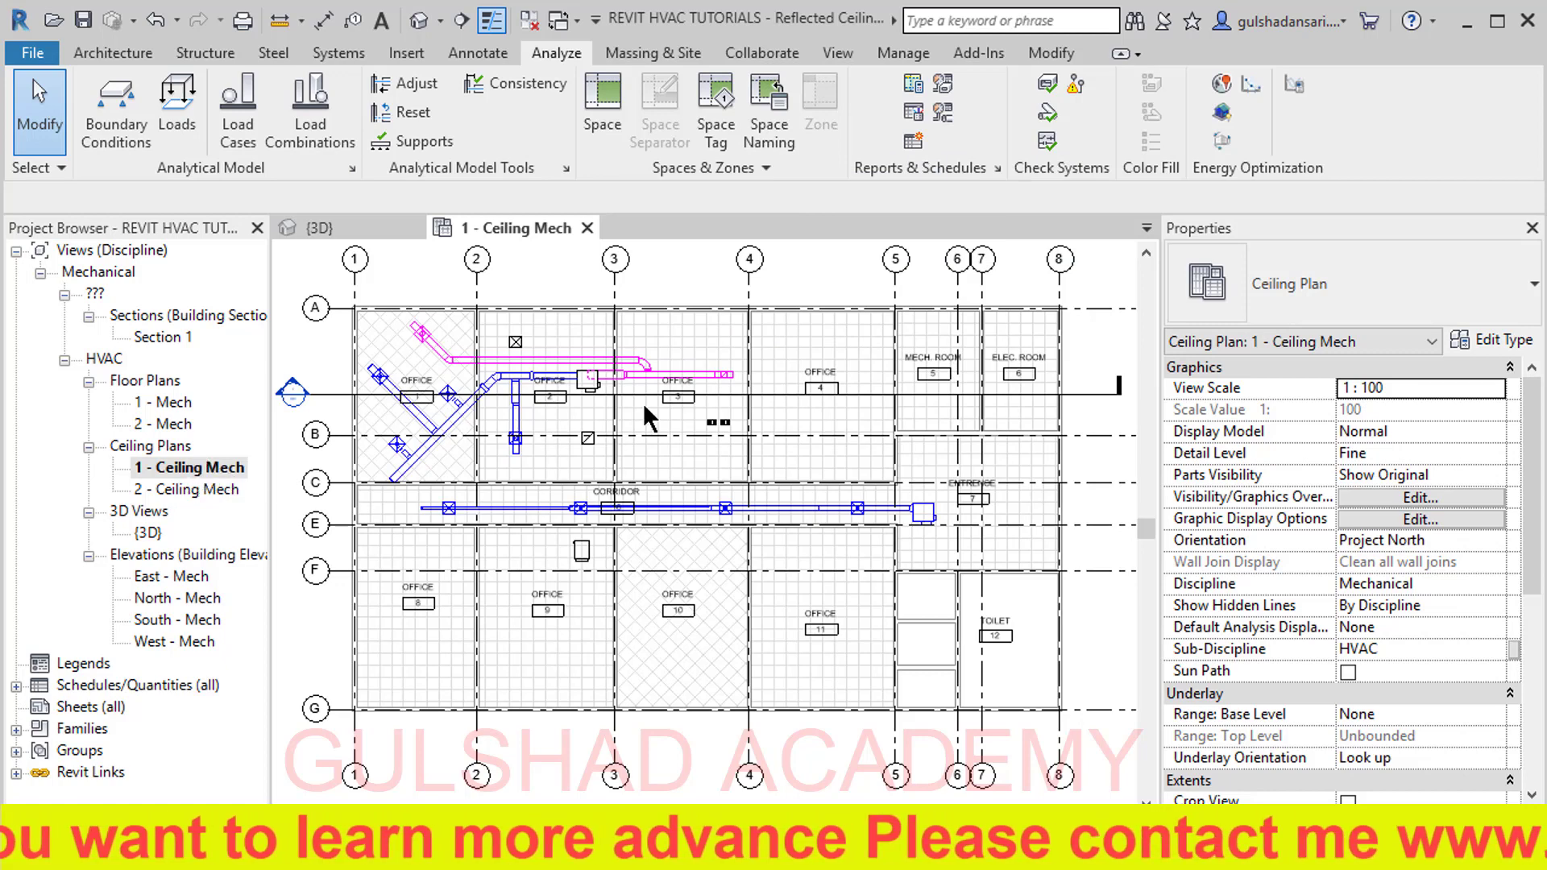
pyautogui.doubleClick(177, 404)
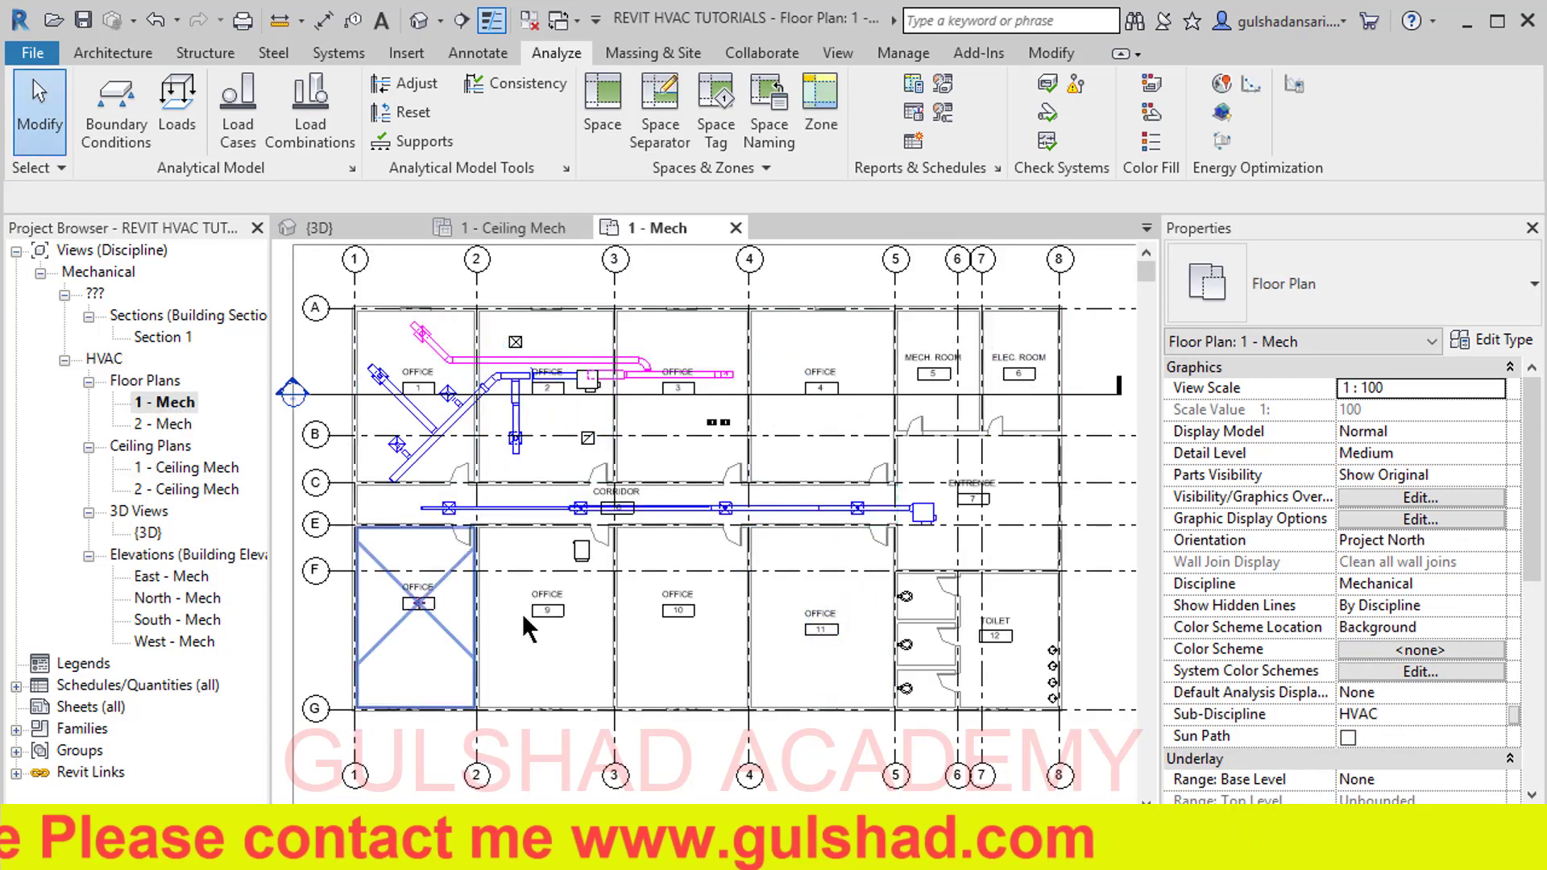
pyautogui.moveTo(510, 625); pyautogui.dragTo(547, 652, button='middle')
pyautogui.scroll(4, 510, 451)
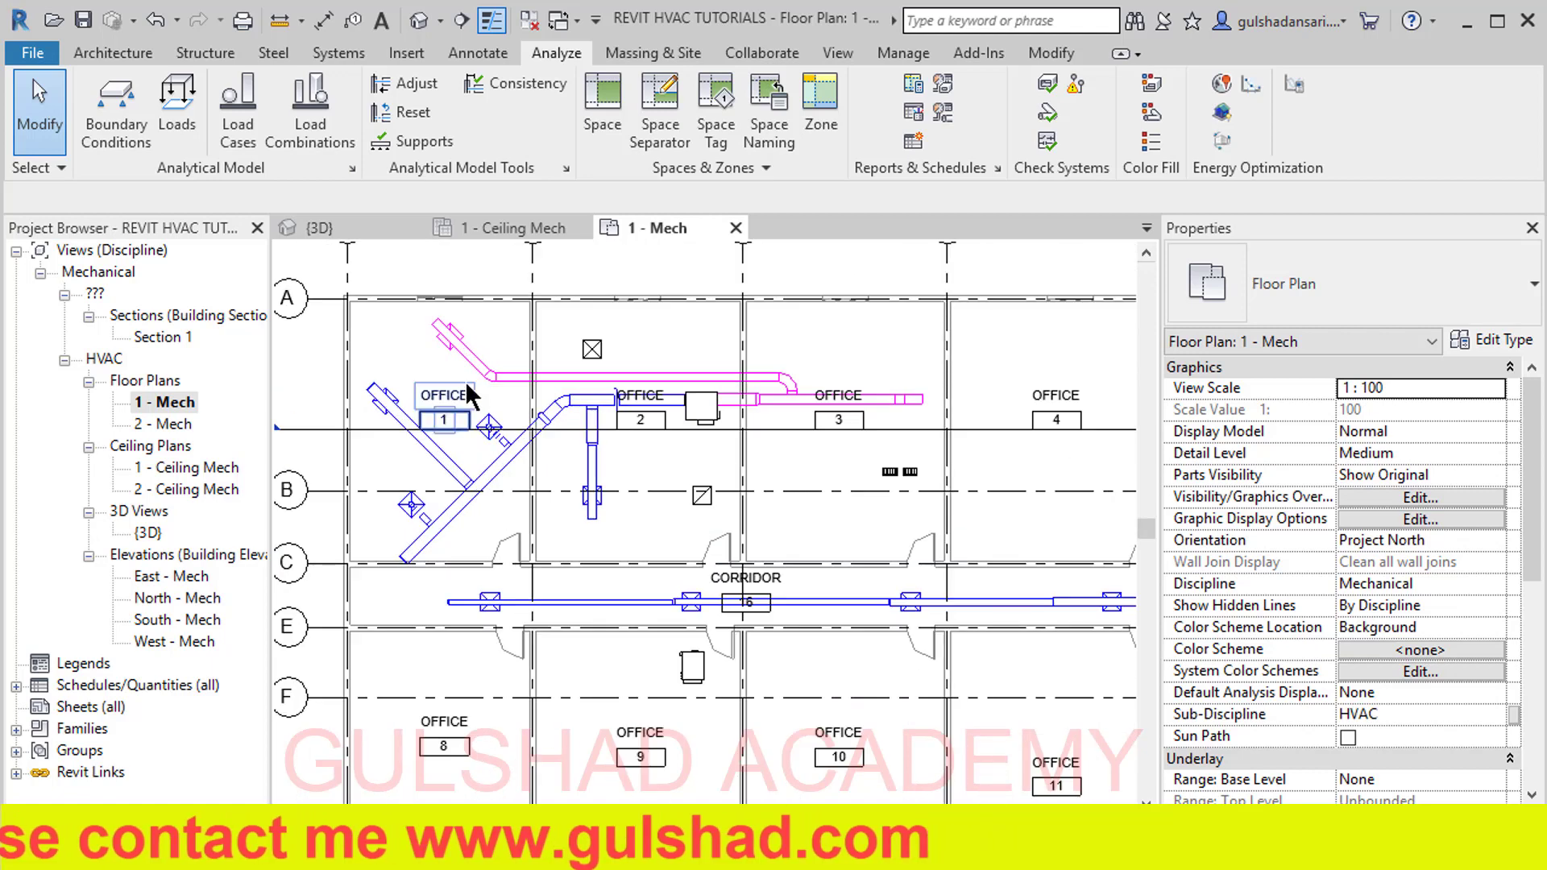
pyautogui.scroll(-1, 606, 408)
pyautogui.scroll(-2, 606, 409)
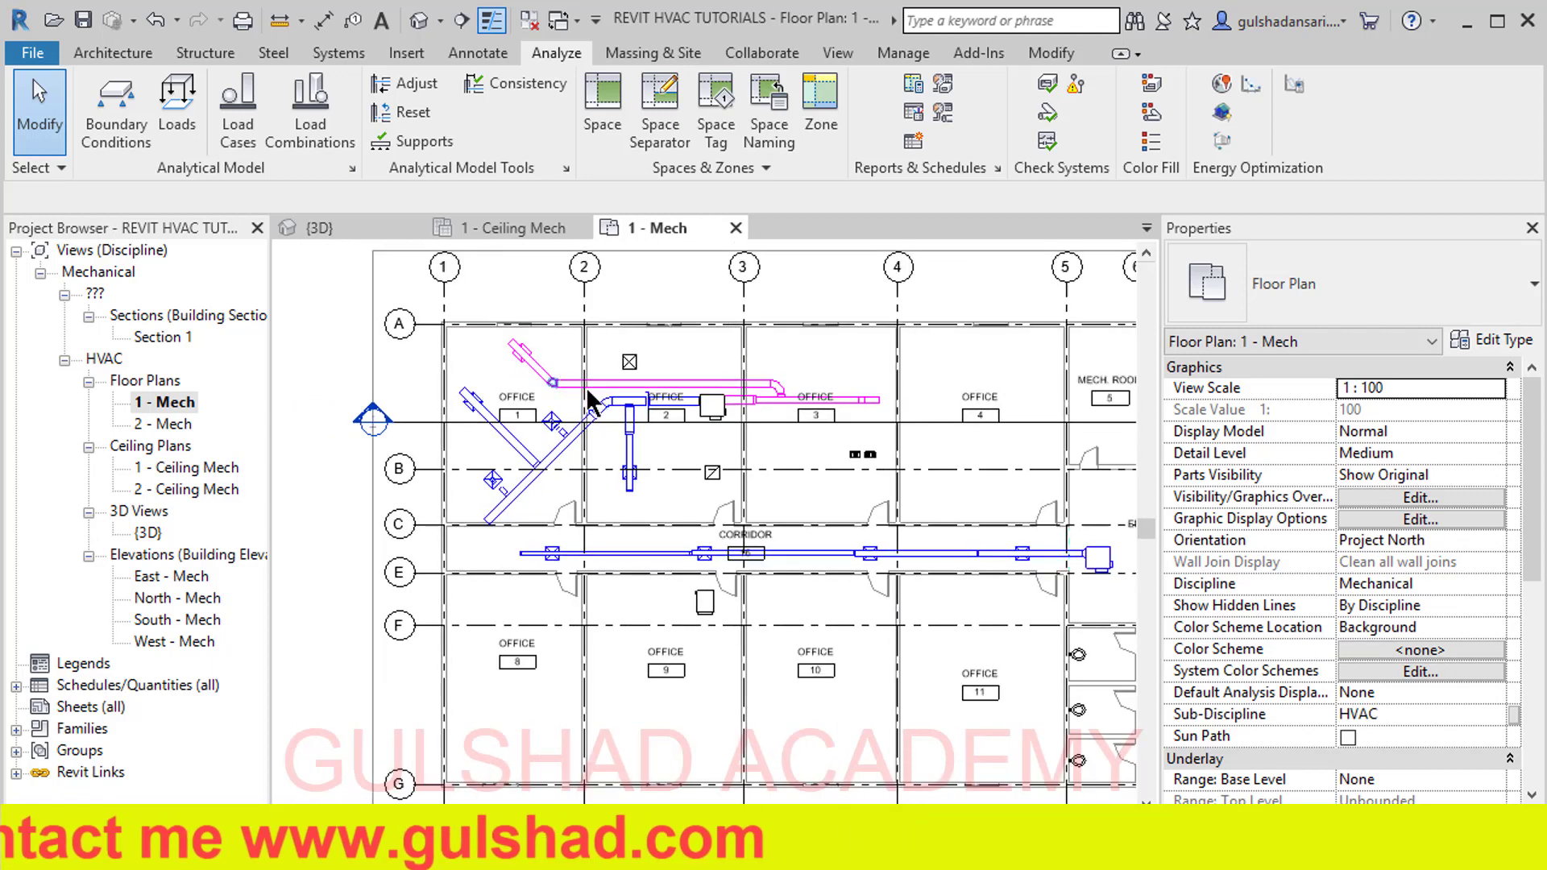
pyautogui.moveTo(907, 532); pyautogui.dragTo(770, 519, button='middle')
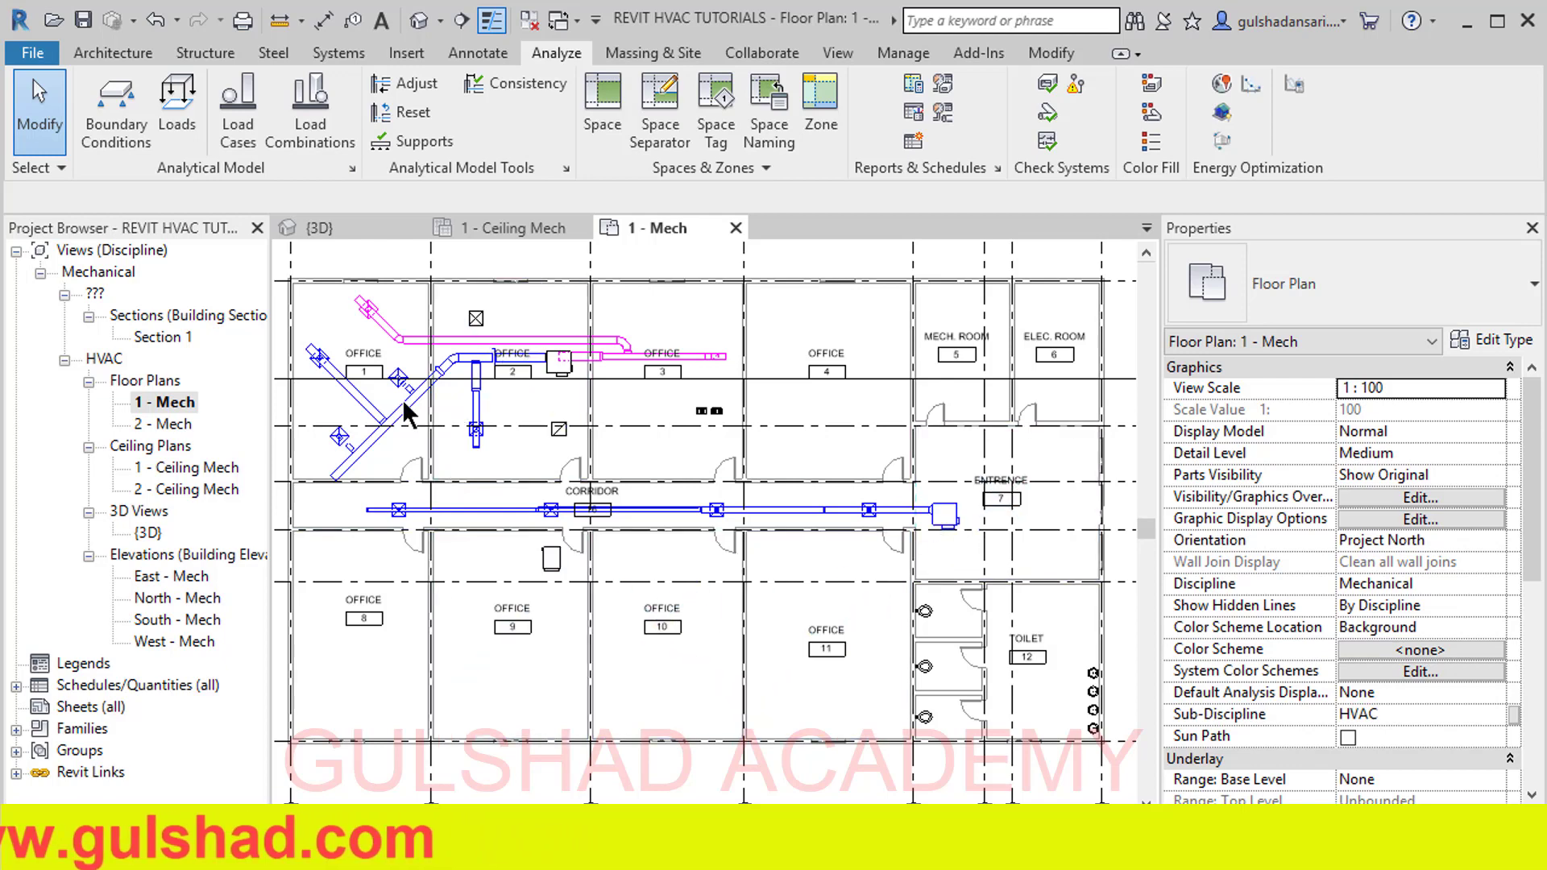
pyautogui.scroll(1, 474, 386)
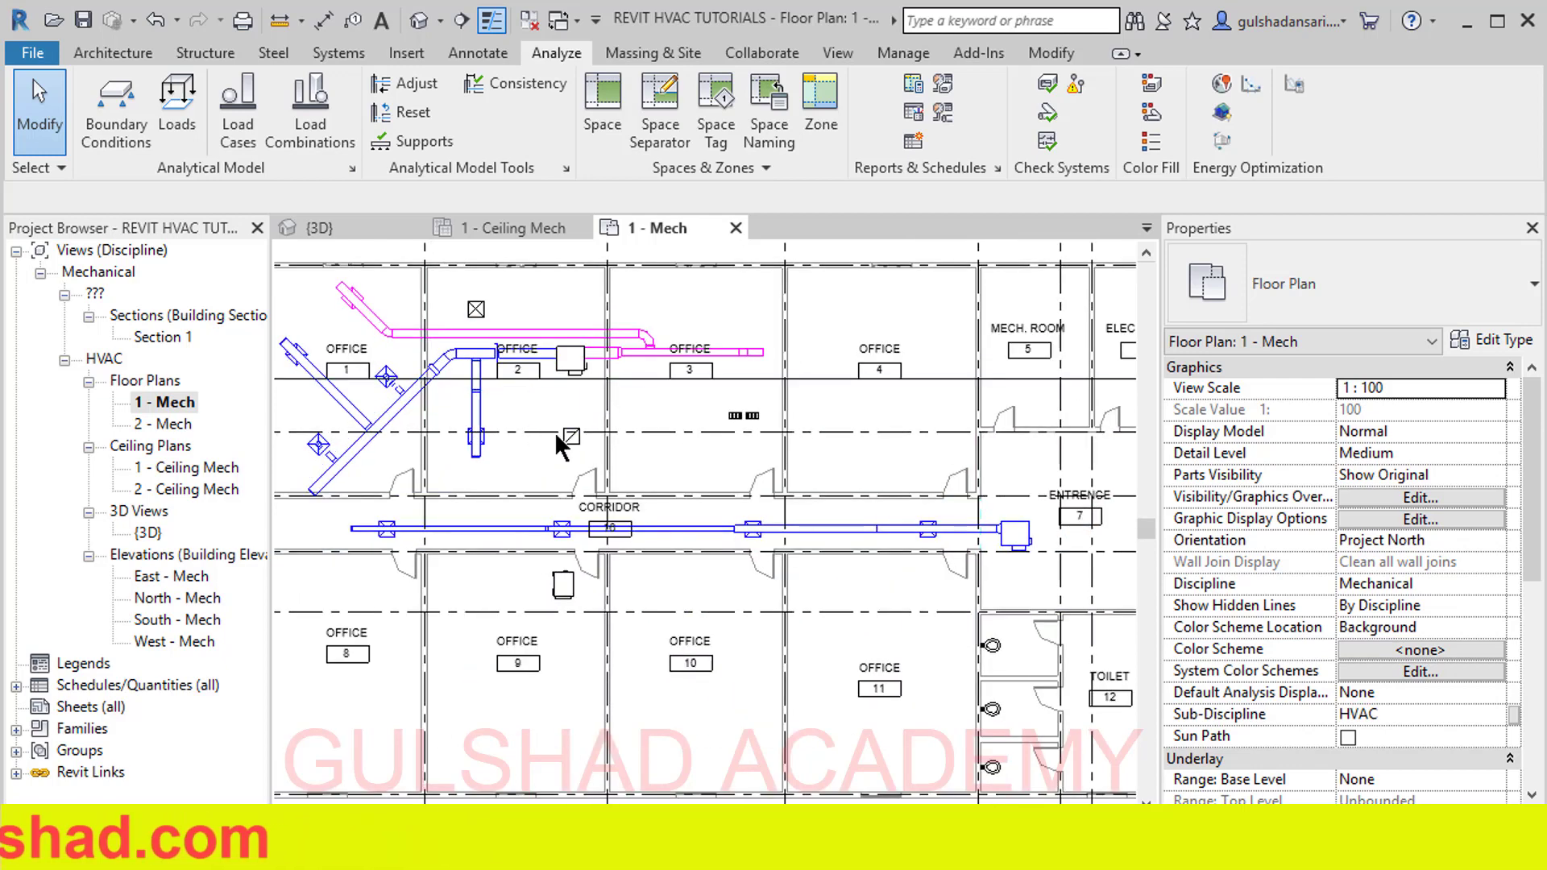
pyautogui.scroll(-3, 720, 432)
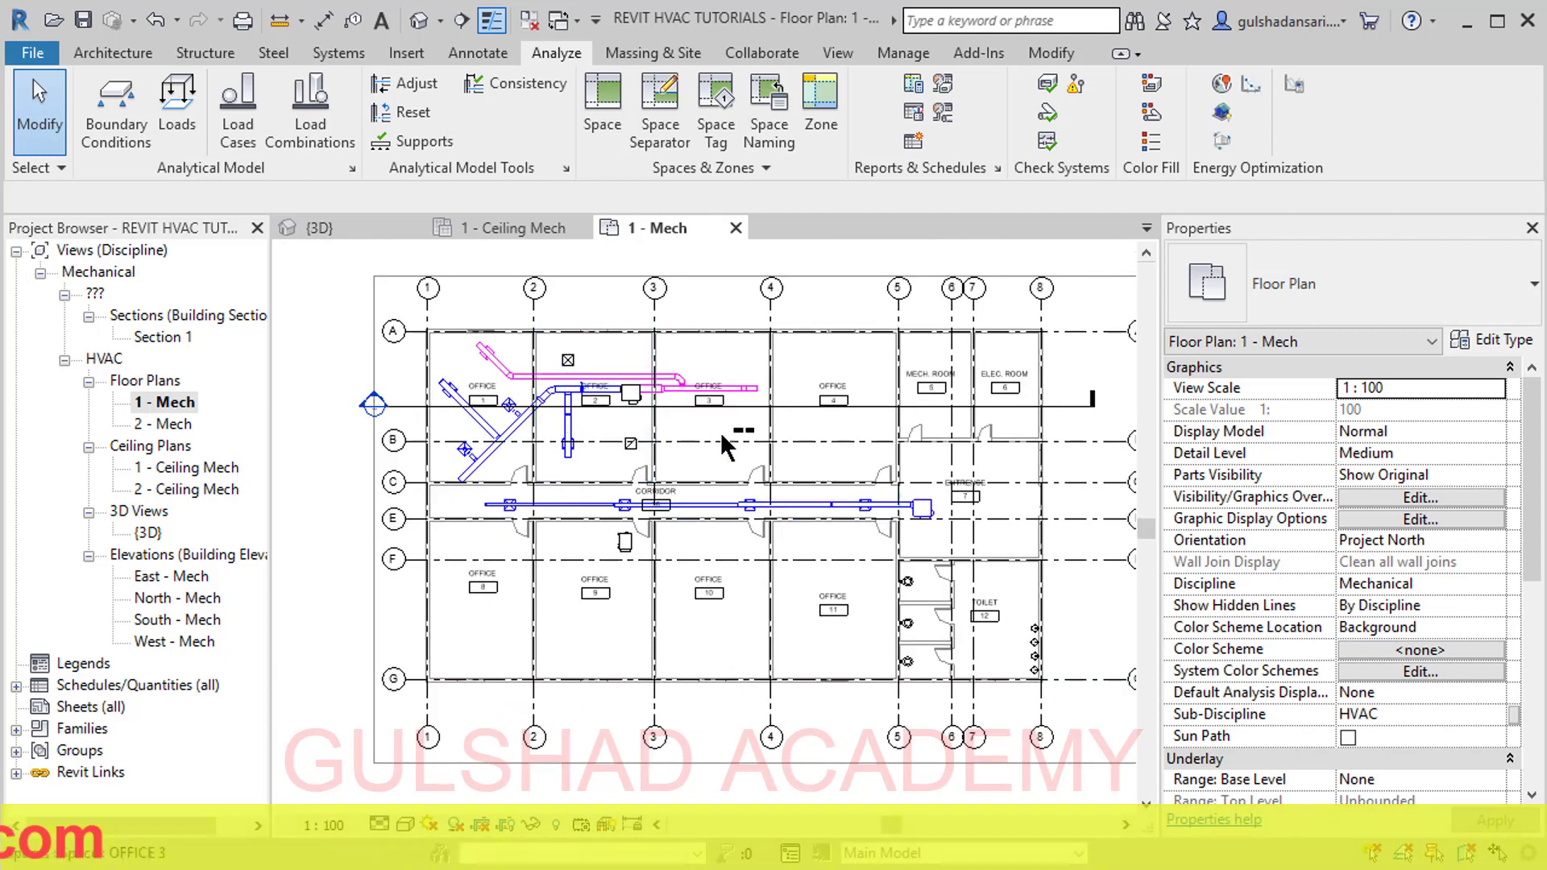
pyautogui.moveTo(835, 468); pyautogui.dragTo(788, 475, button='middle')
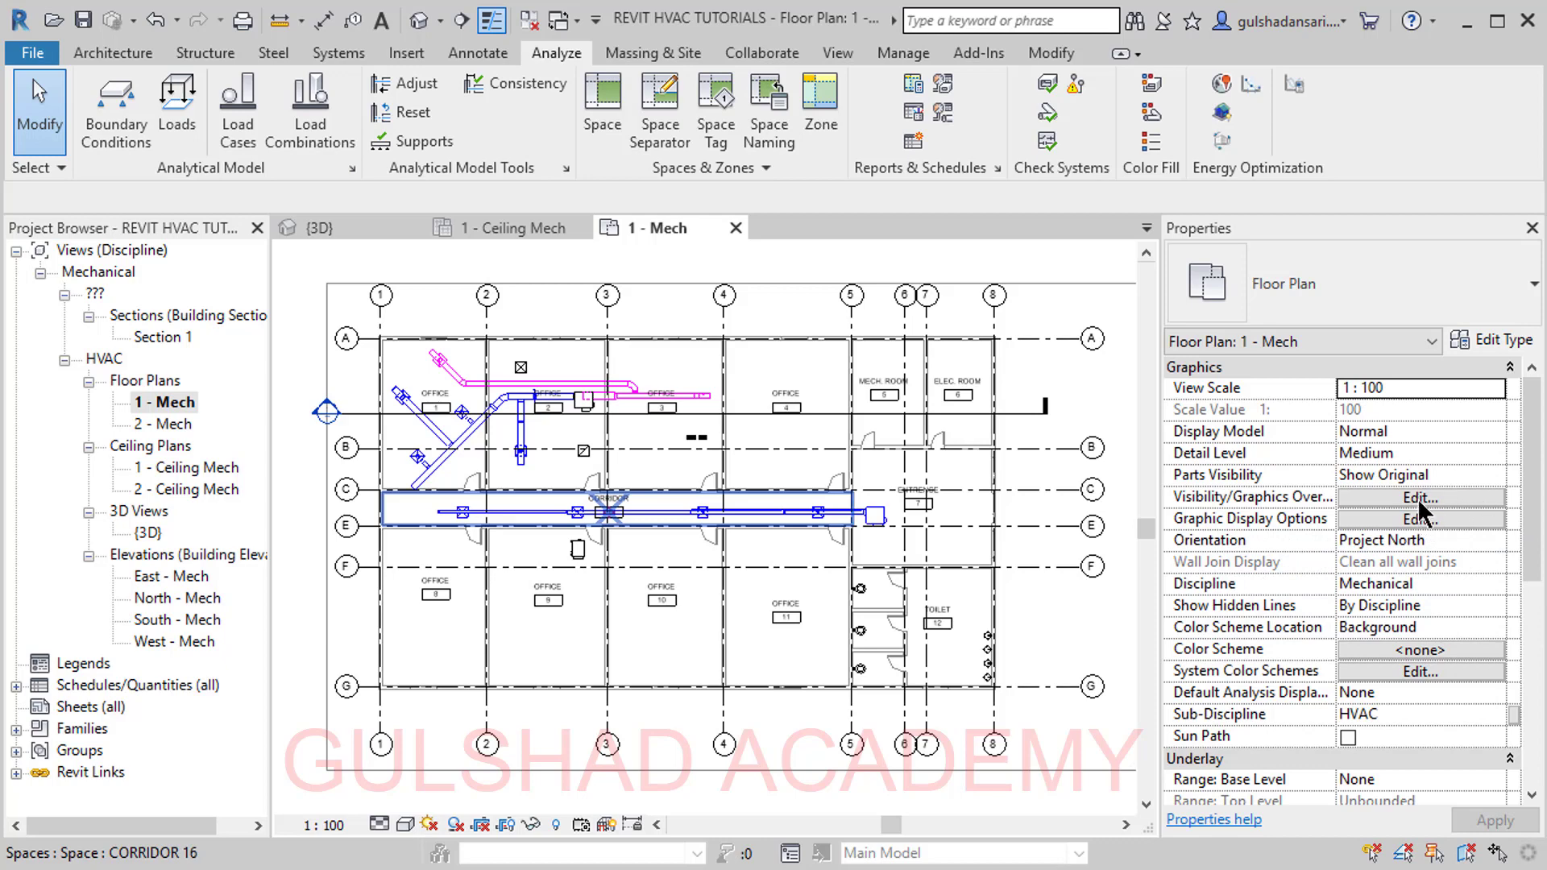
# Step: Open the floor plan's Visibility/Graphic Overrides and filter the model categories to Mechanical only
pyautogui.press('v')
pyautogui.press('g')
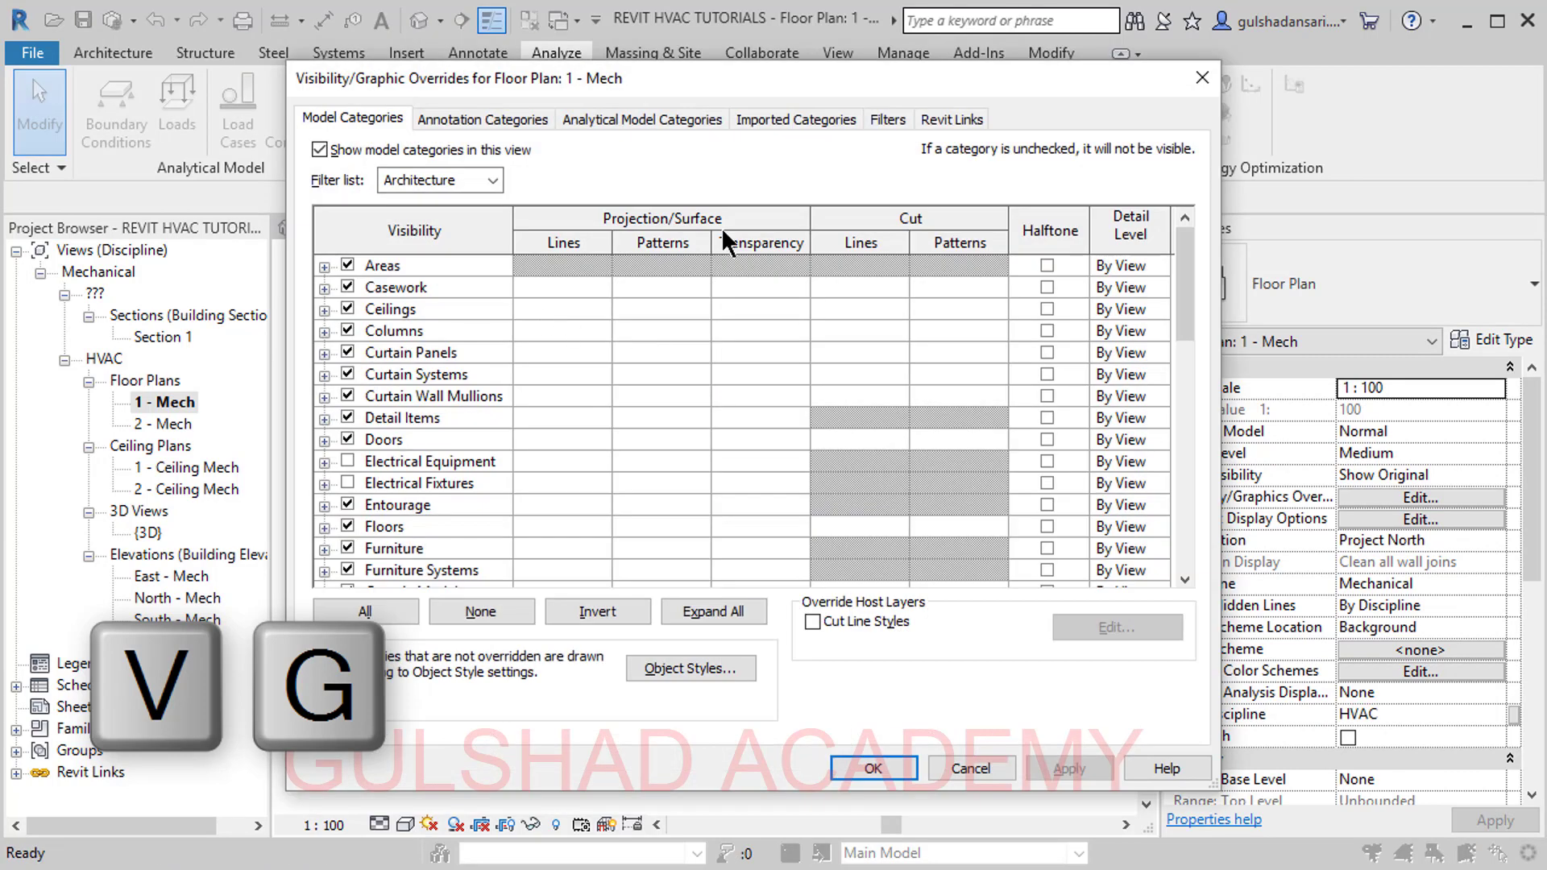
pyautogui.moveTo(535, 74)
pyautogui.mouseDown()
pyautogui.moveTo(514, 74)
pyautogui.moveTo(530, 76)
pyautogui.mouseUp()
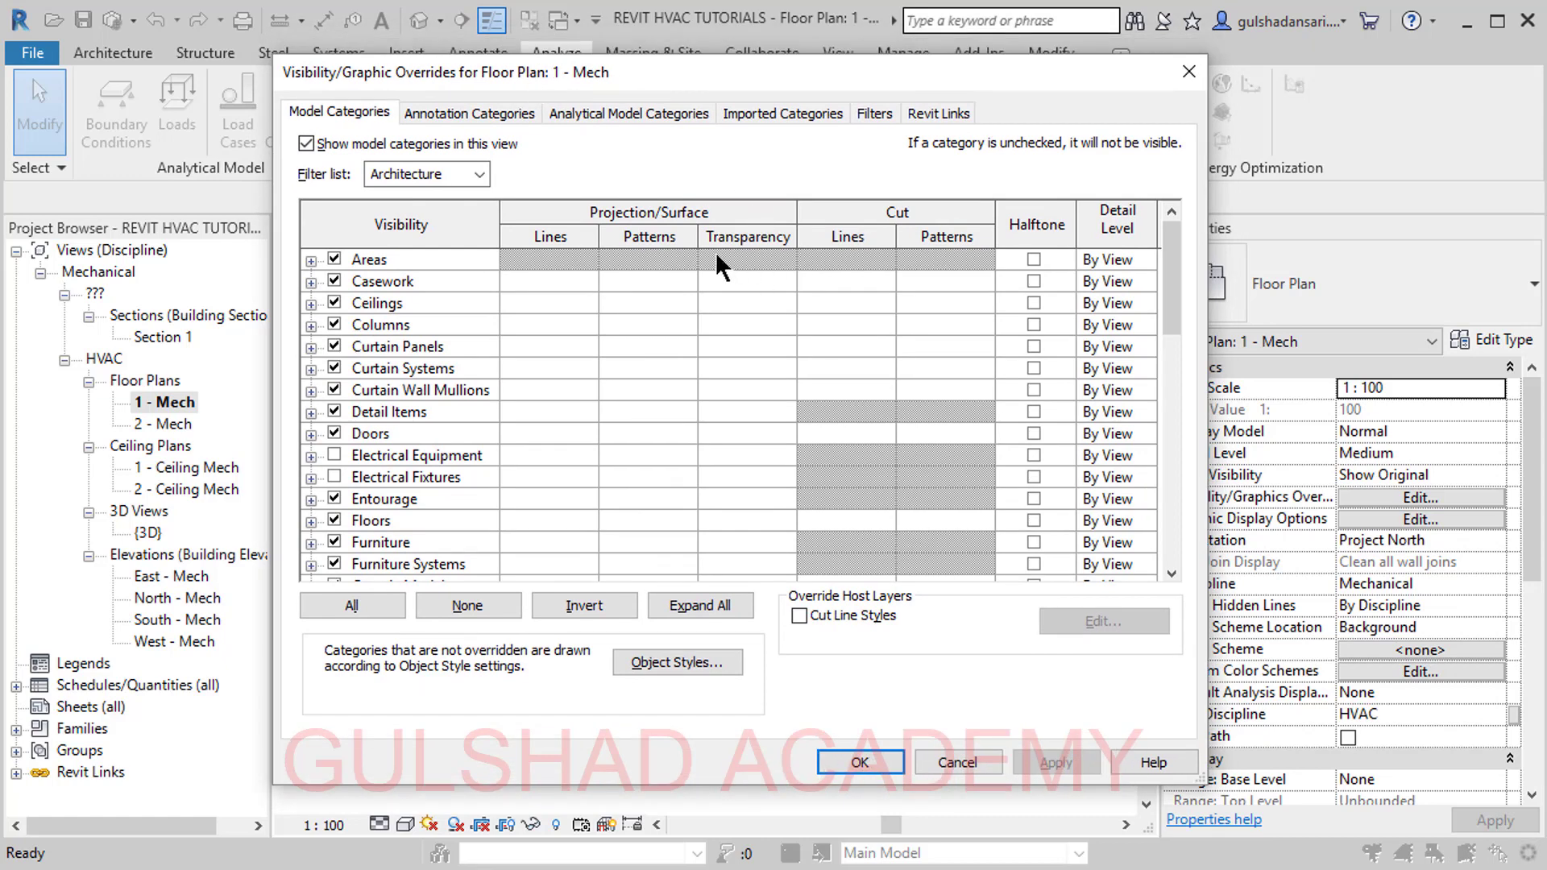
pyautogui.click(335, 109)
pyautogui.click(479, 174)
pyautogui.click(373, 201)
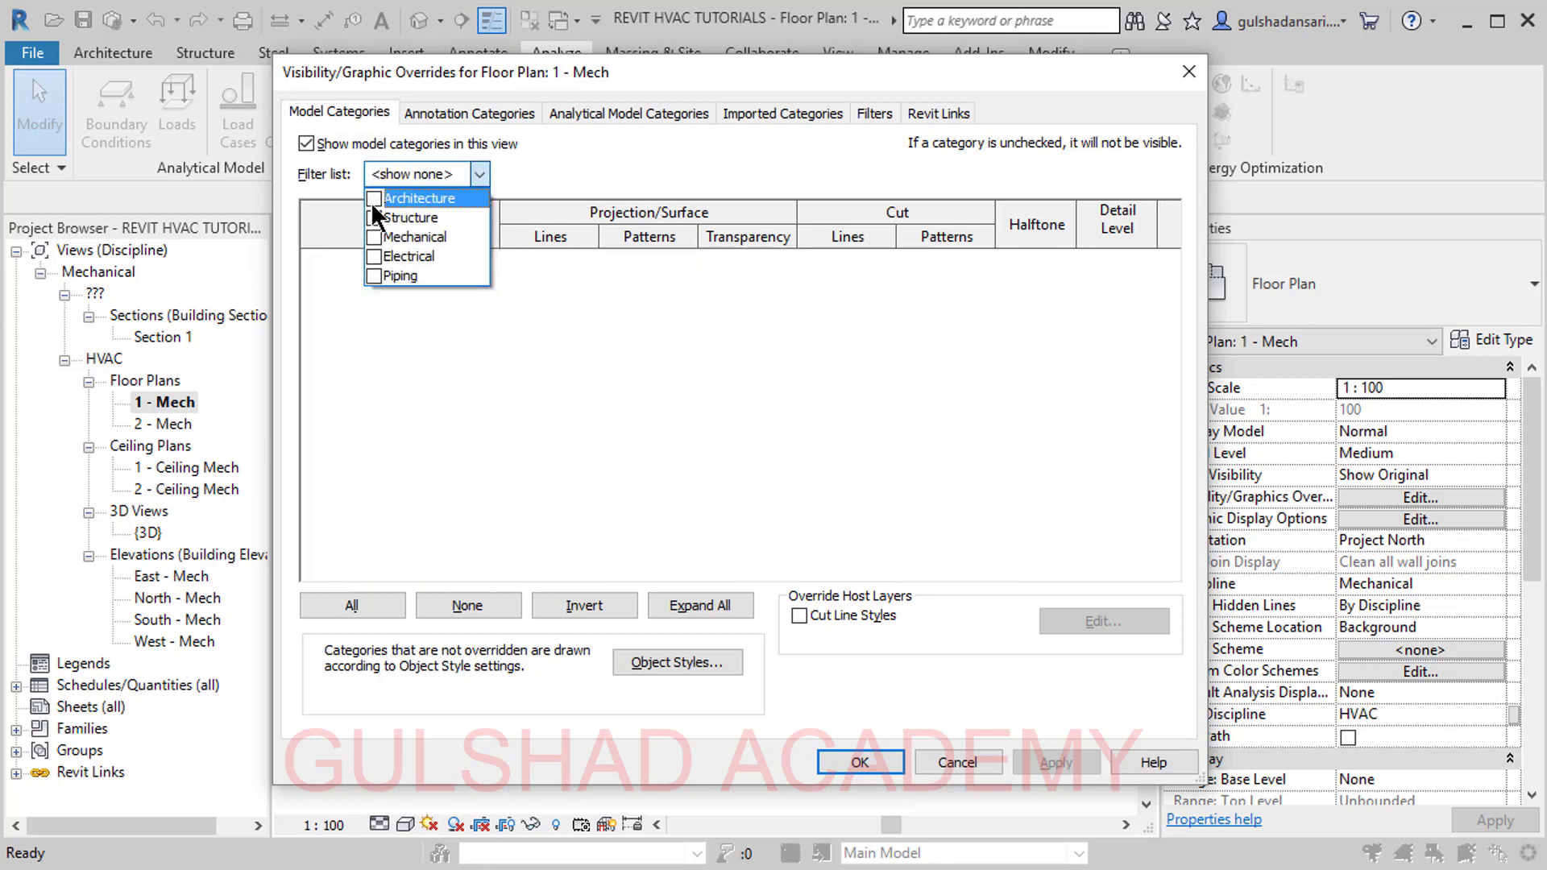
pyautogui.click(374, 236)
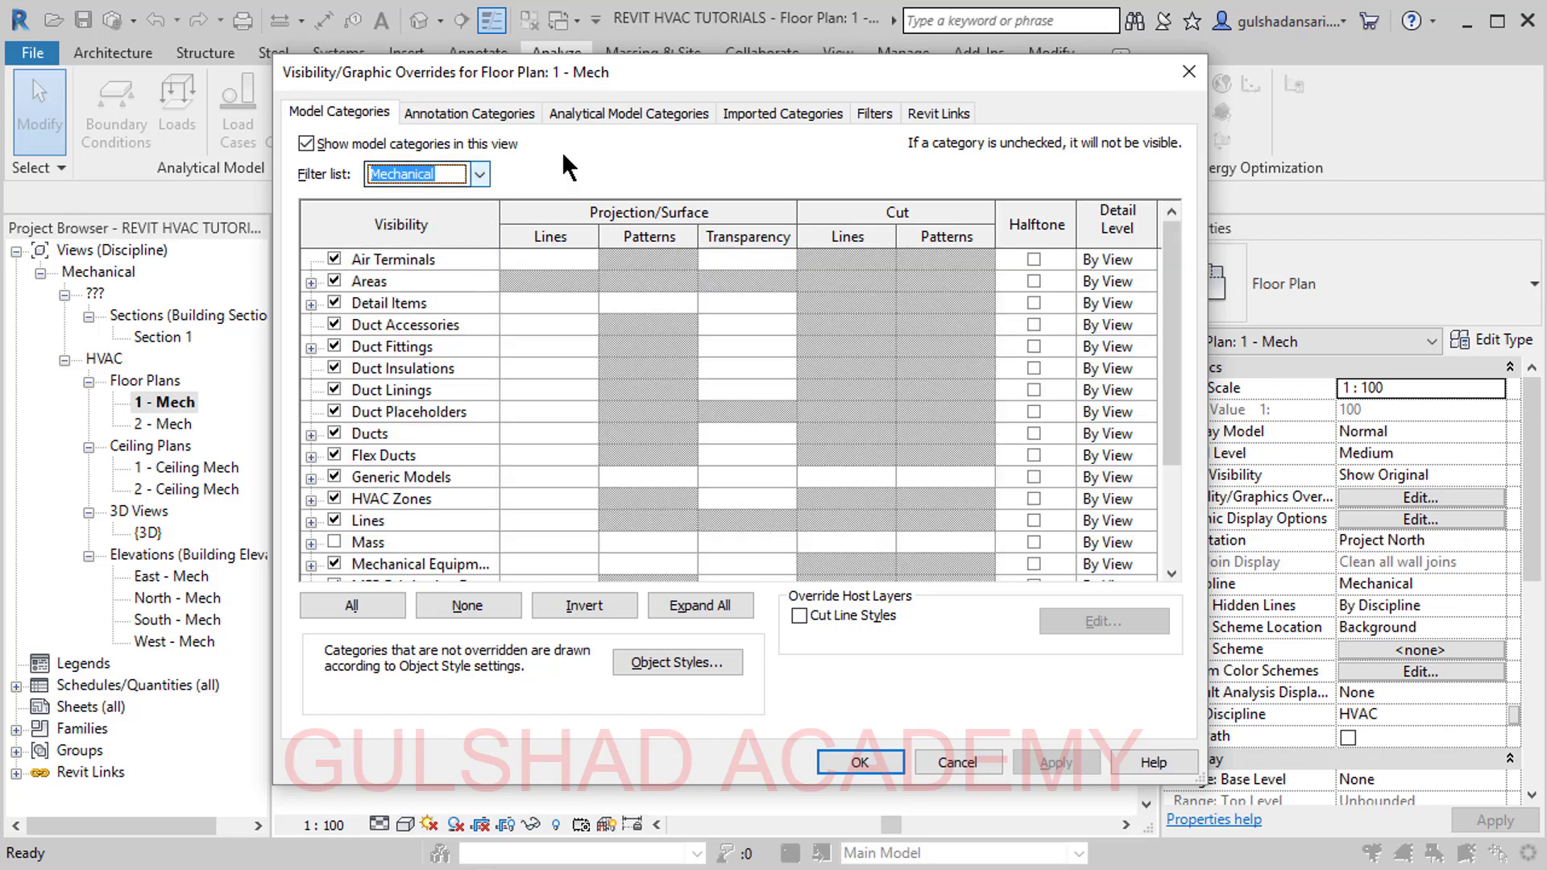
# Step: Hide Air Terminals, Ducts, Flex Ducts, Duct Fittings, Duct Insulations and Mechanical Equipment in the floor plan
pyautogui.click(335, 259)
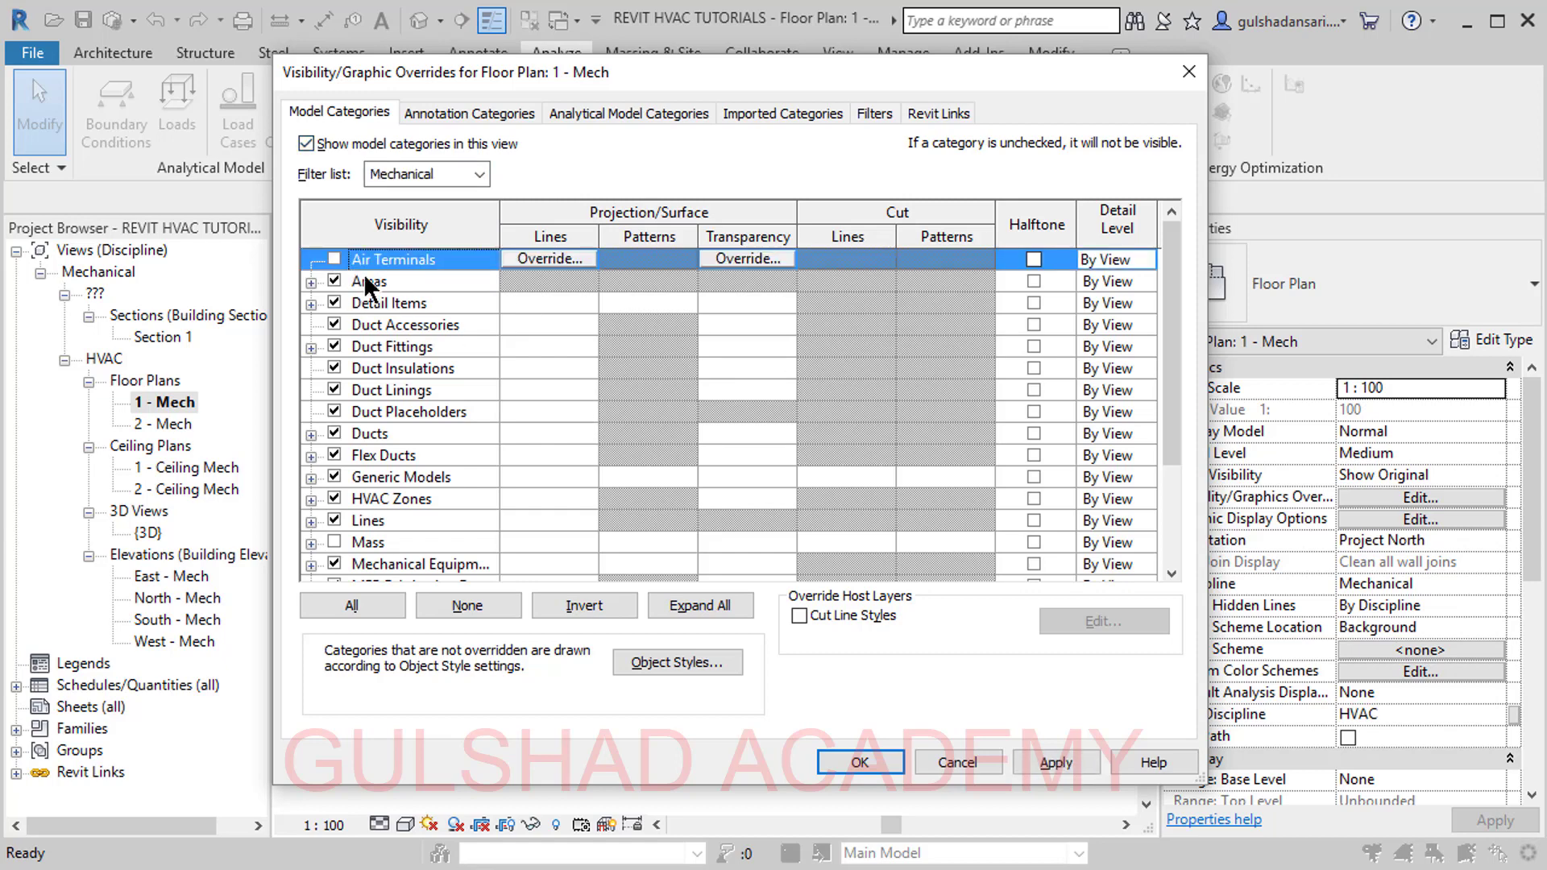
pyautogui.click(334, 433)
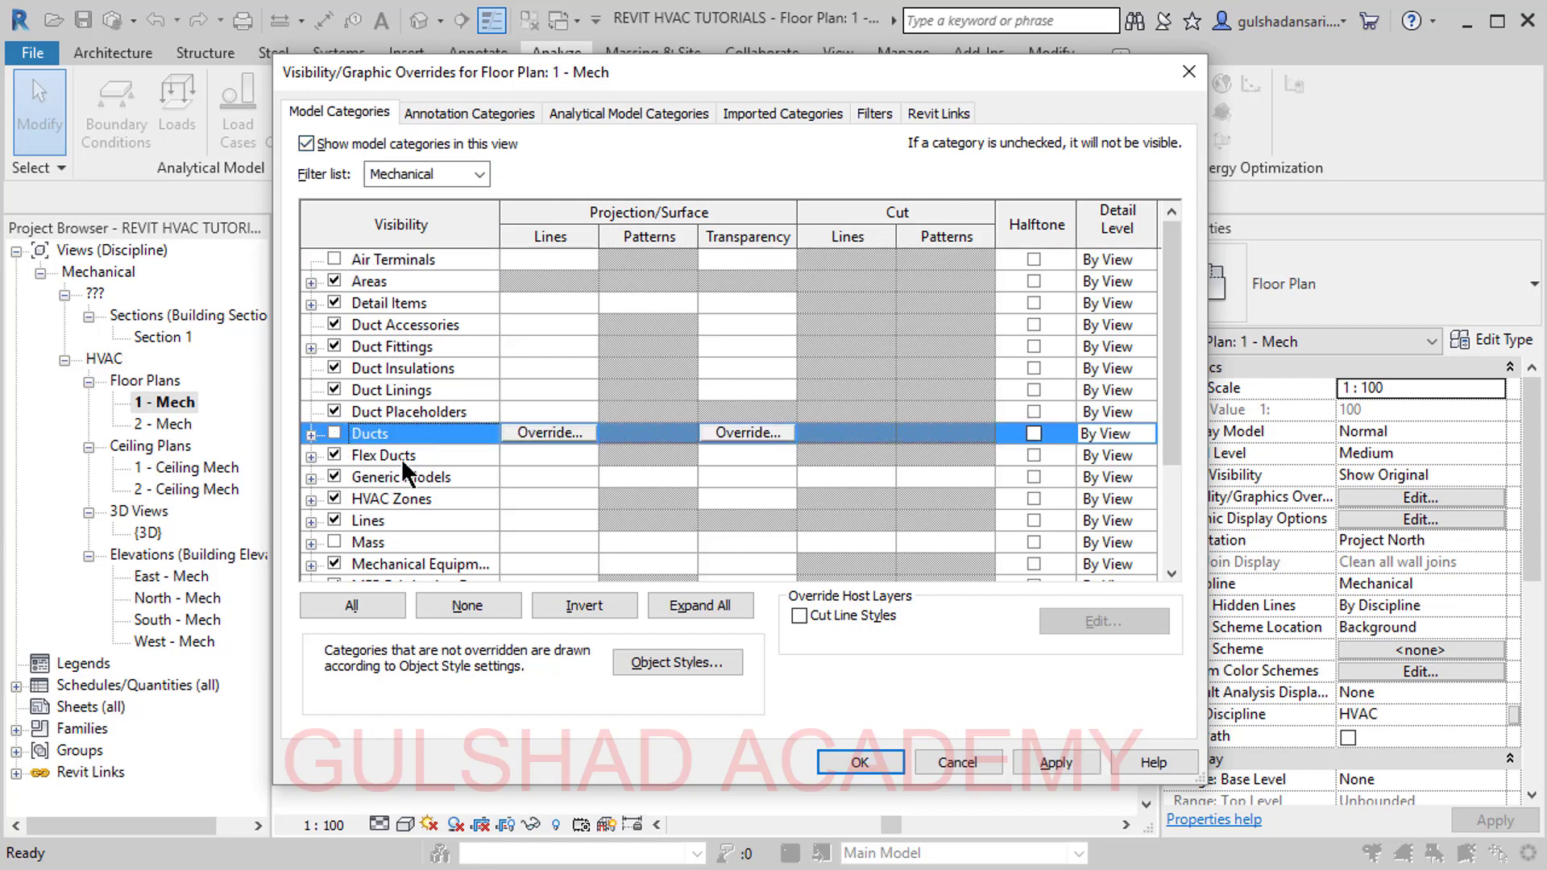
pyautogui.click(335, 454)
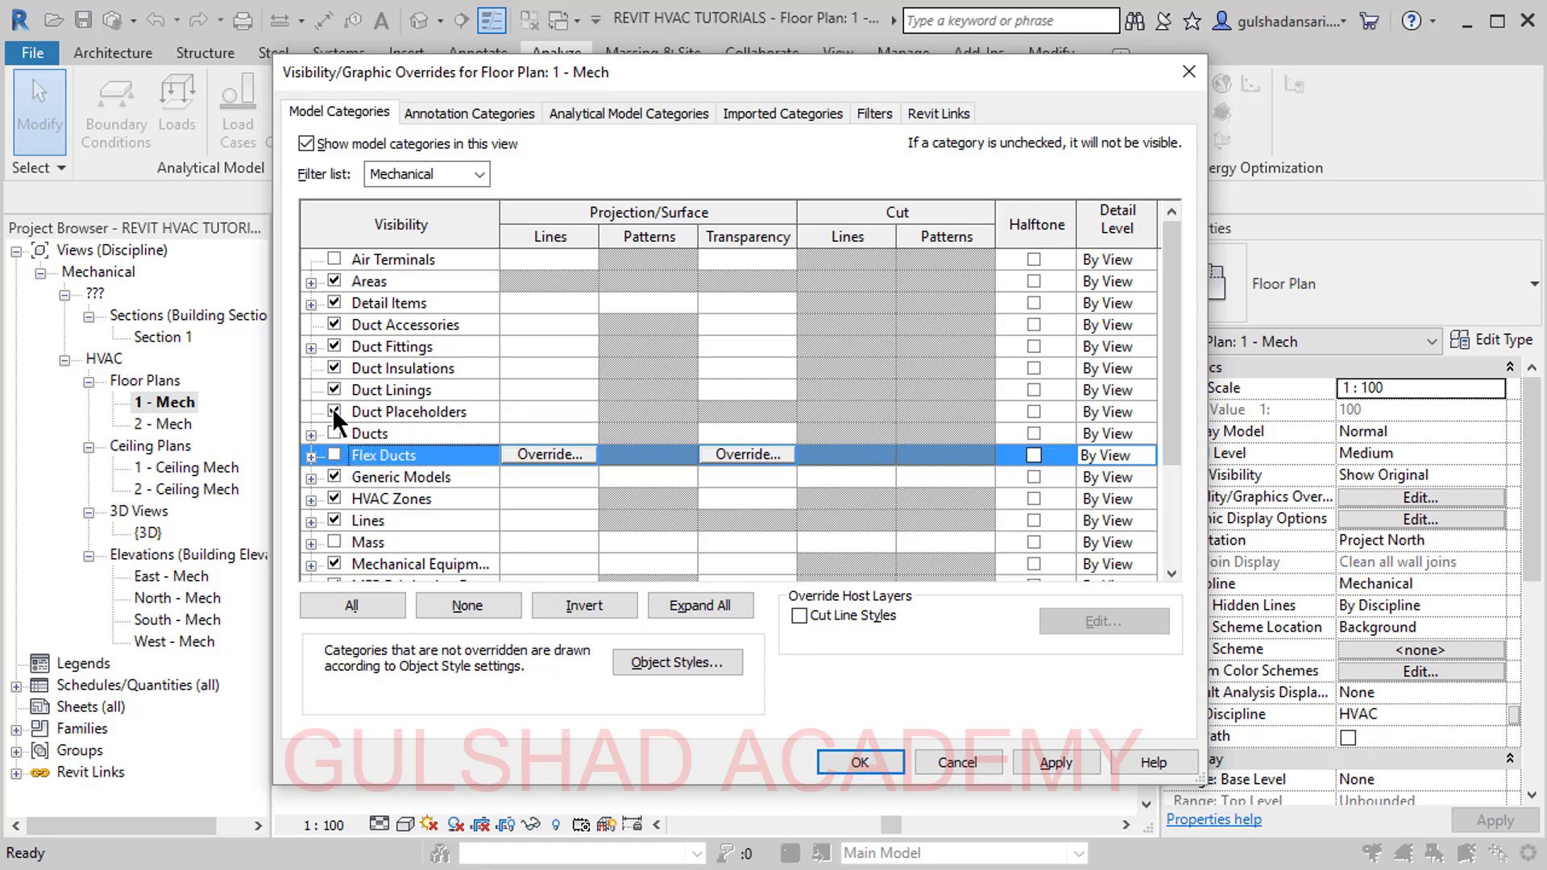
pyautogui.click(334, 345)
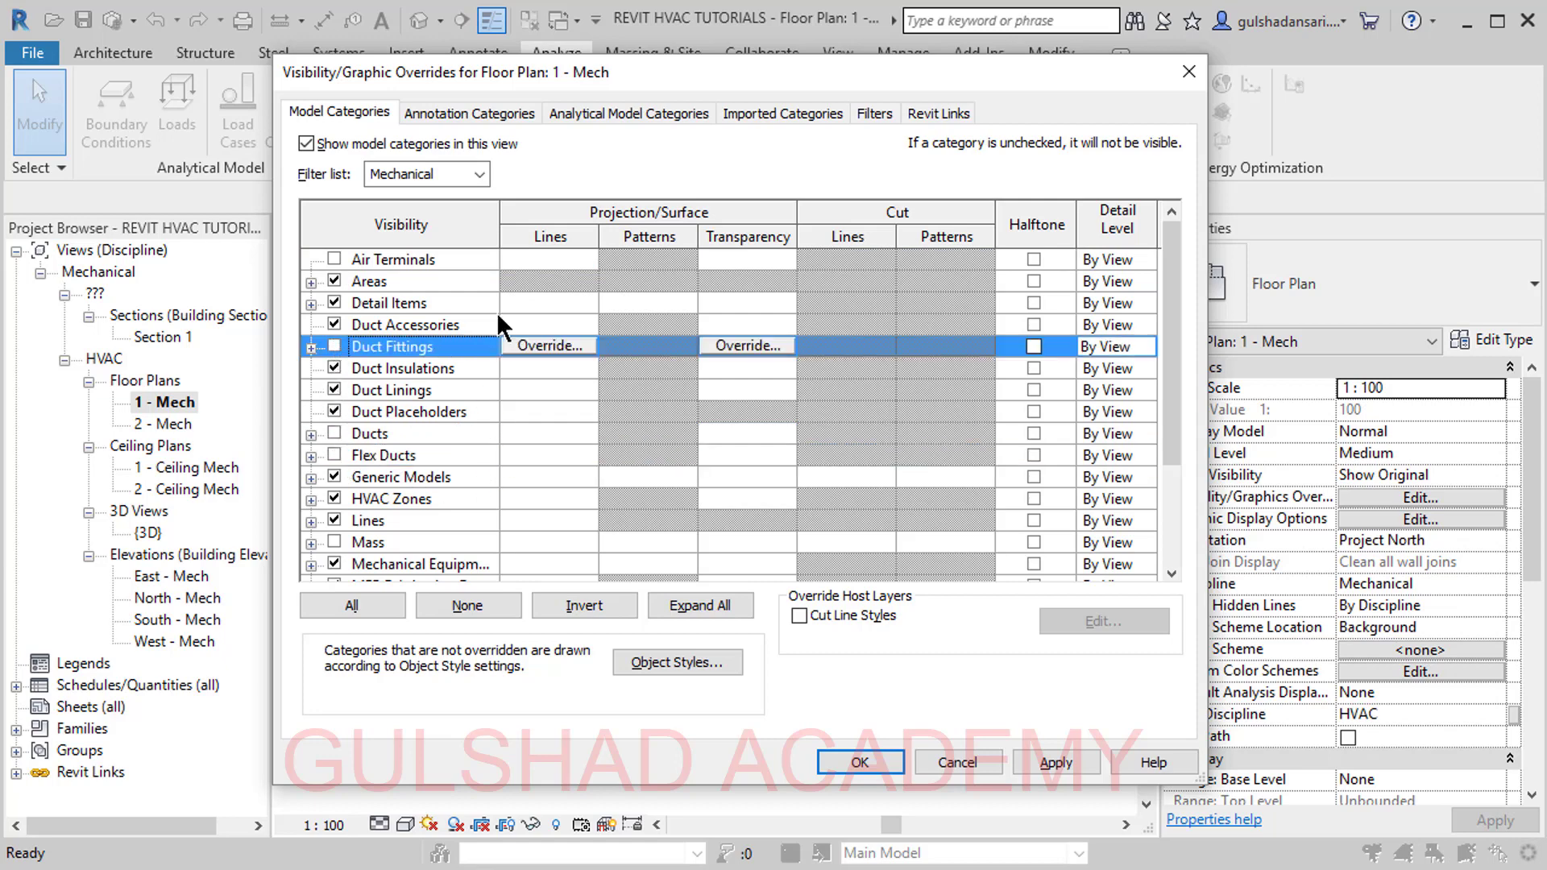
pyautogui.click(333, 368)
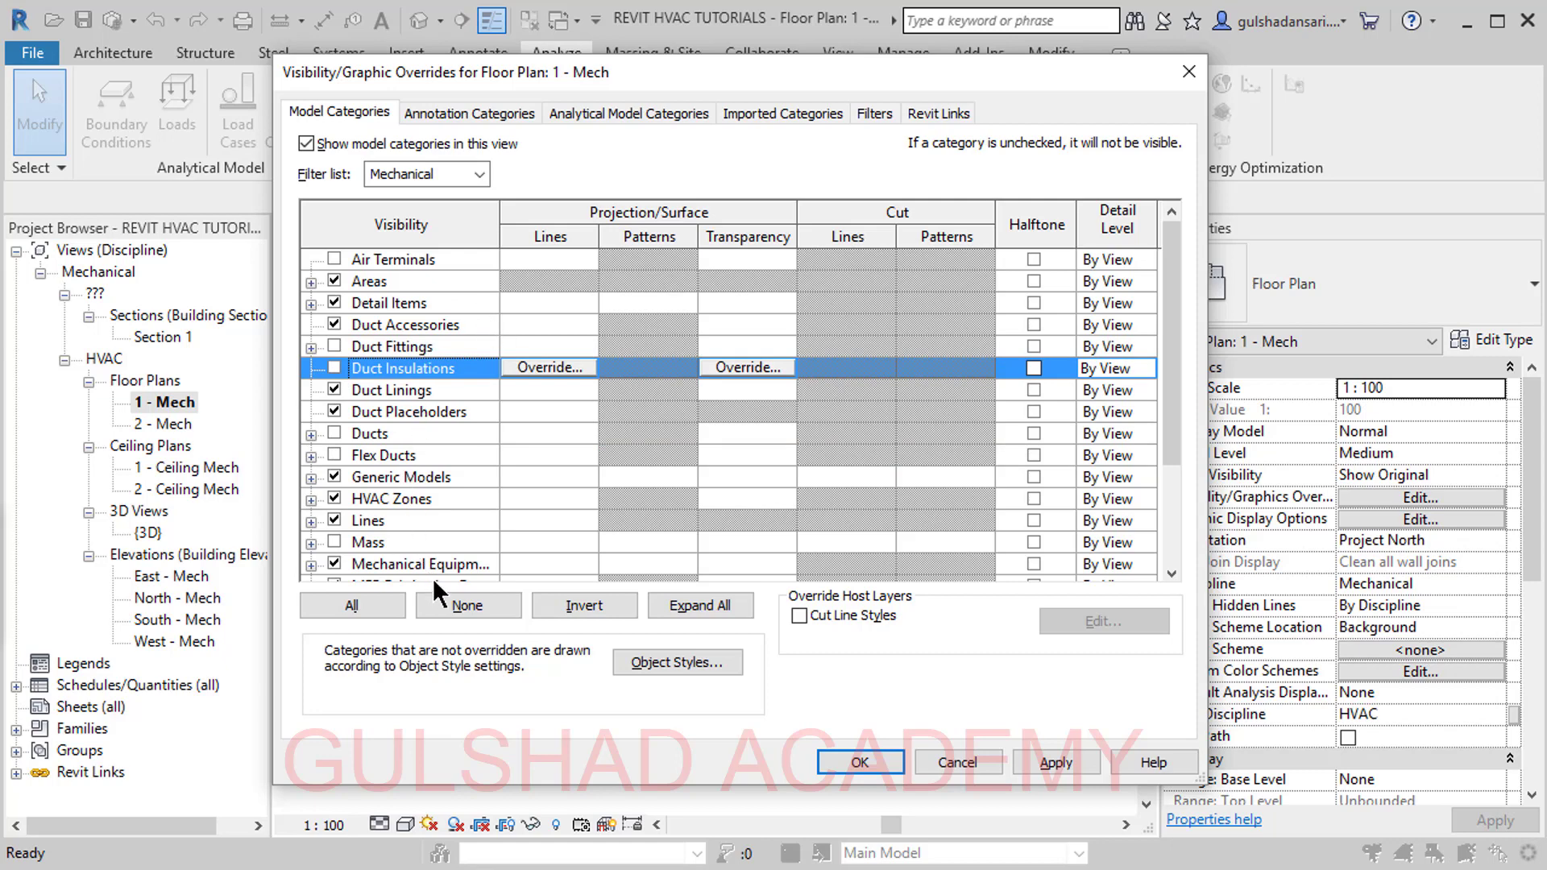
pyautogui.click(332, 564)
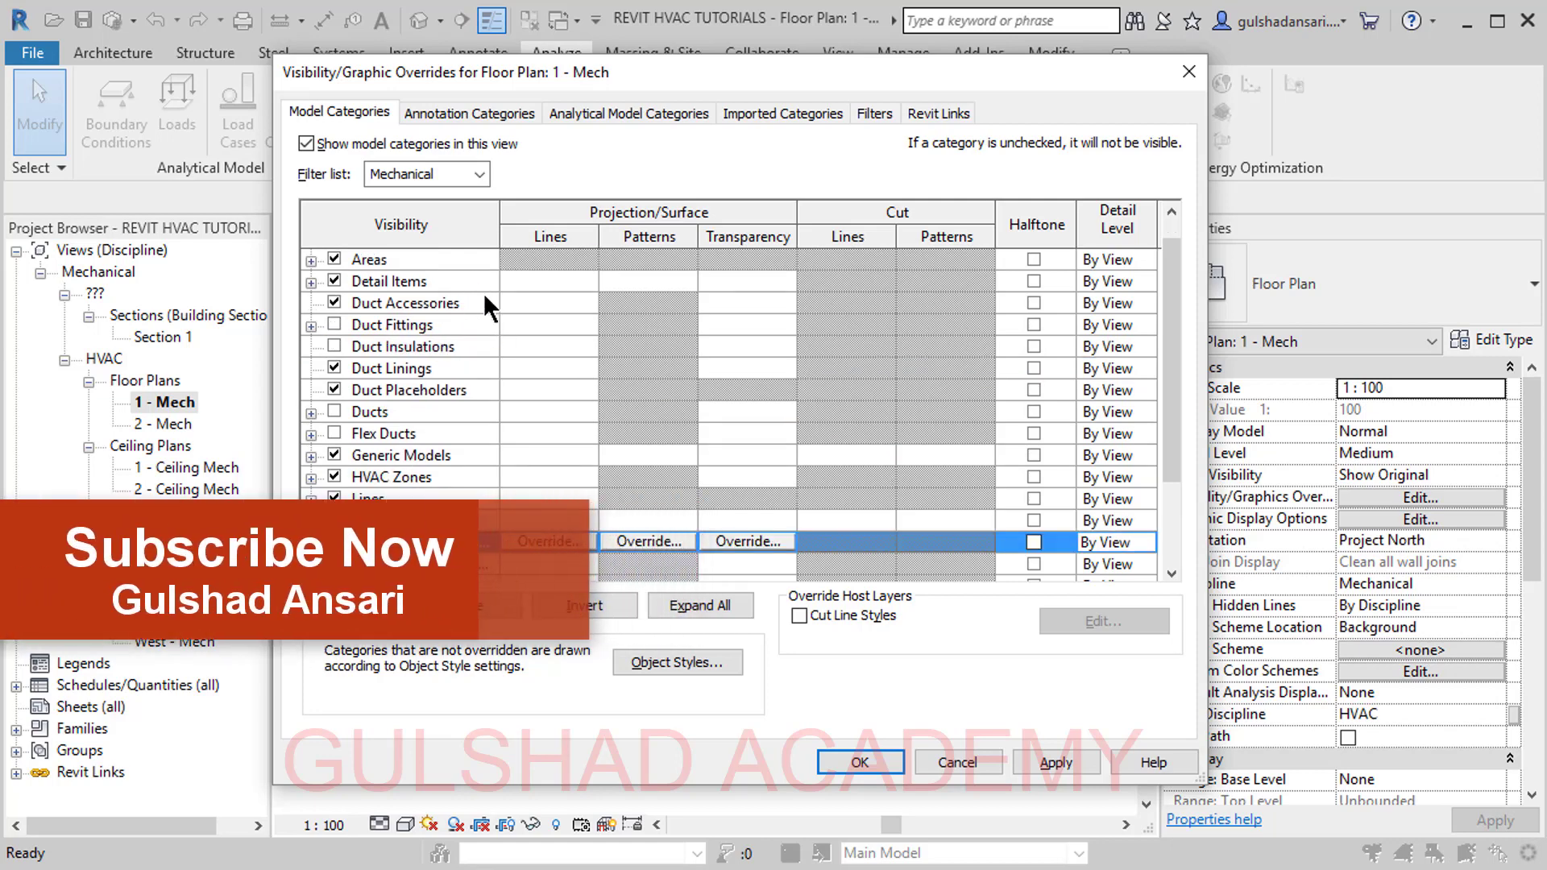
pyautogui.click(857, 754)
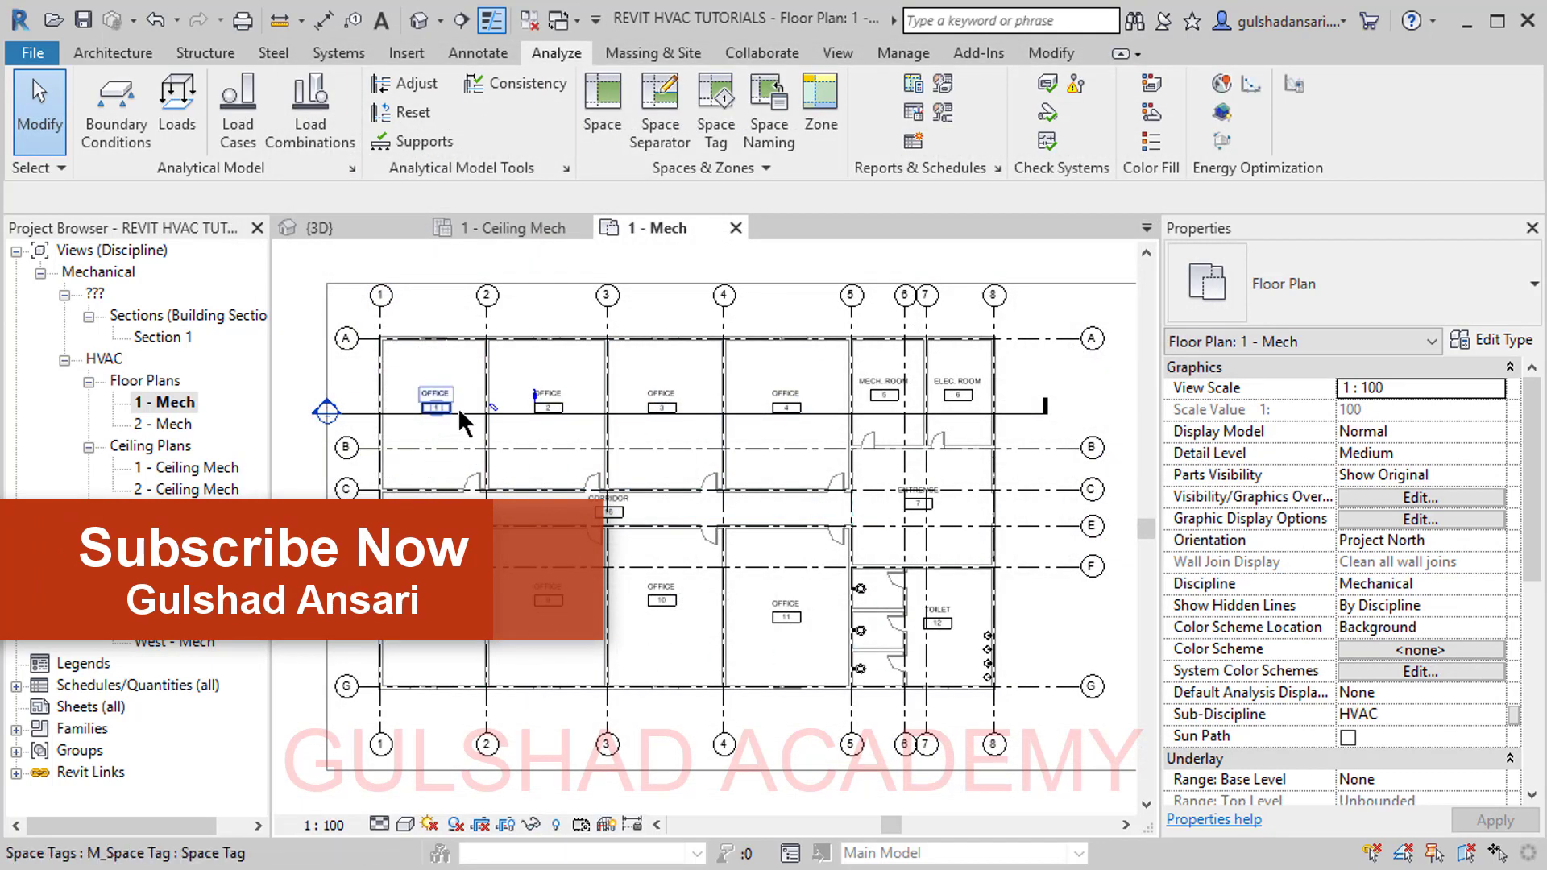
# Step: Hide the Duct Accessories category in the floor plan to clear the leftover control dampers
pyautogui.scroll(5, 533, 425)
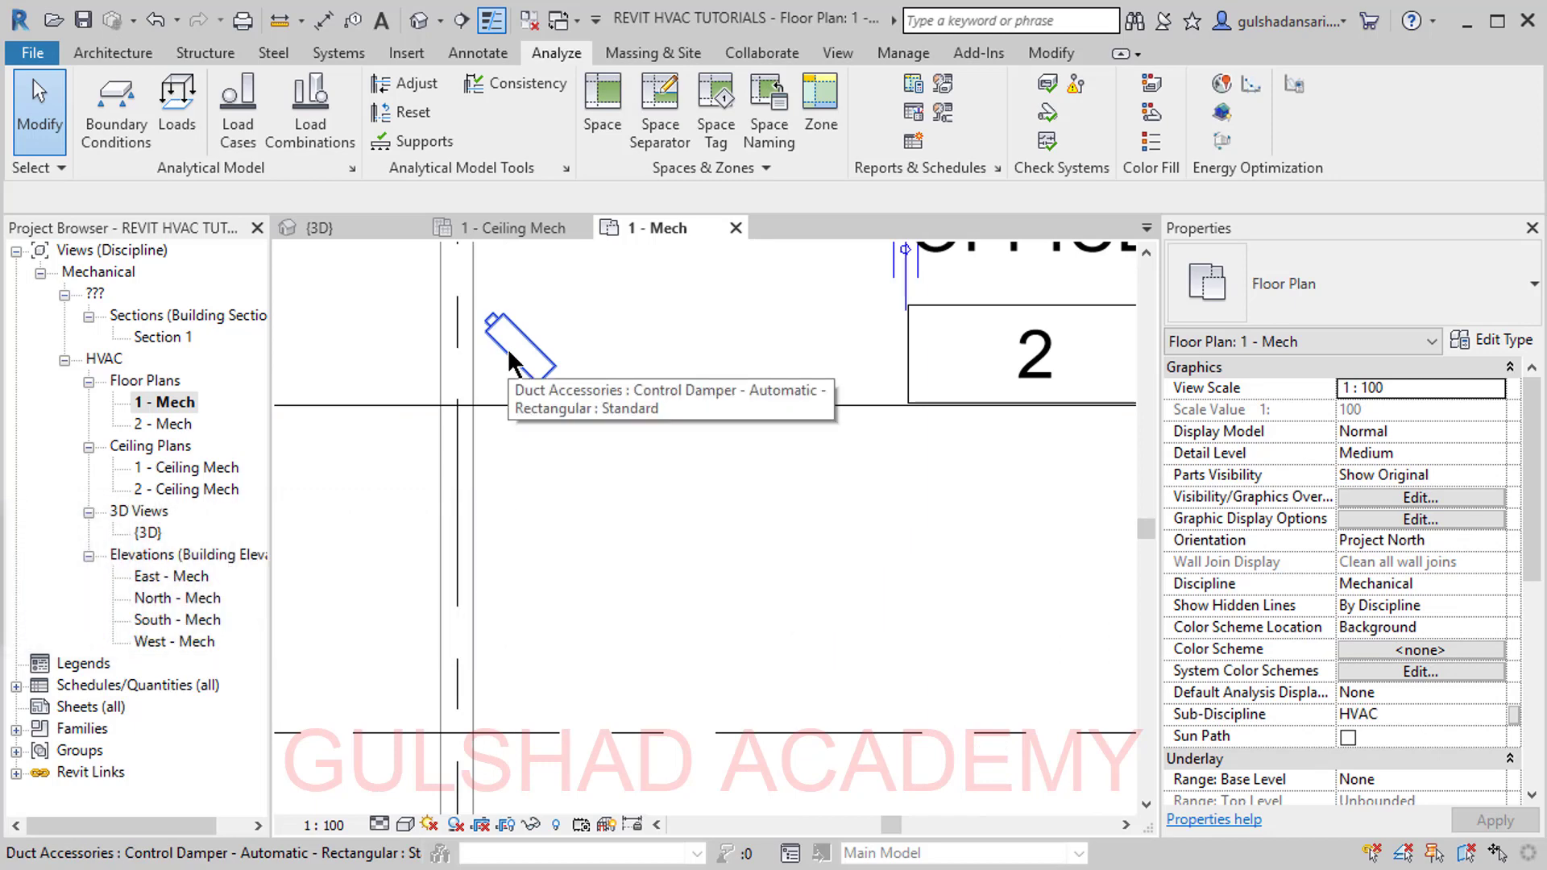
pyautogui.press('v')
pyautogui.press('v')
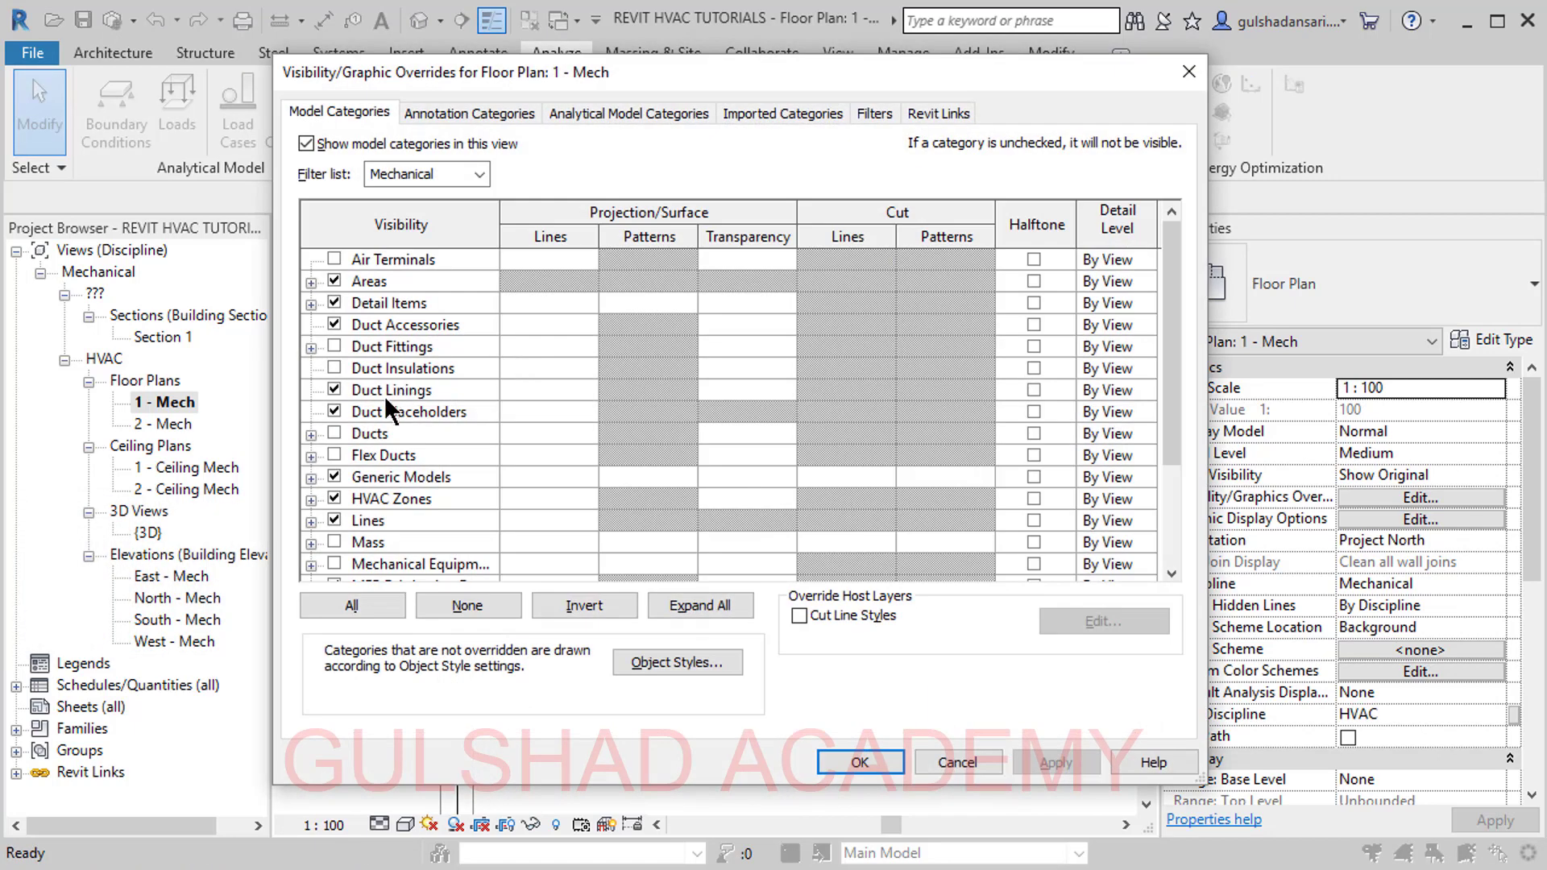
pyautogui.click(331, 322)
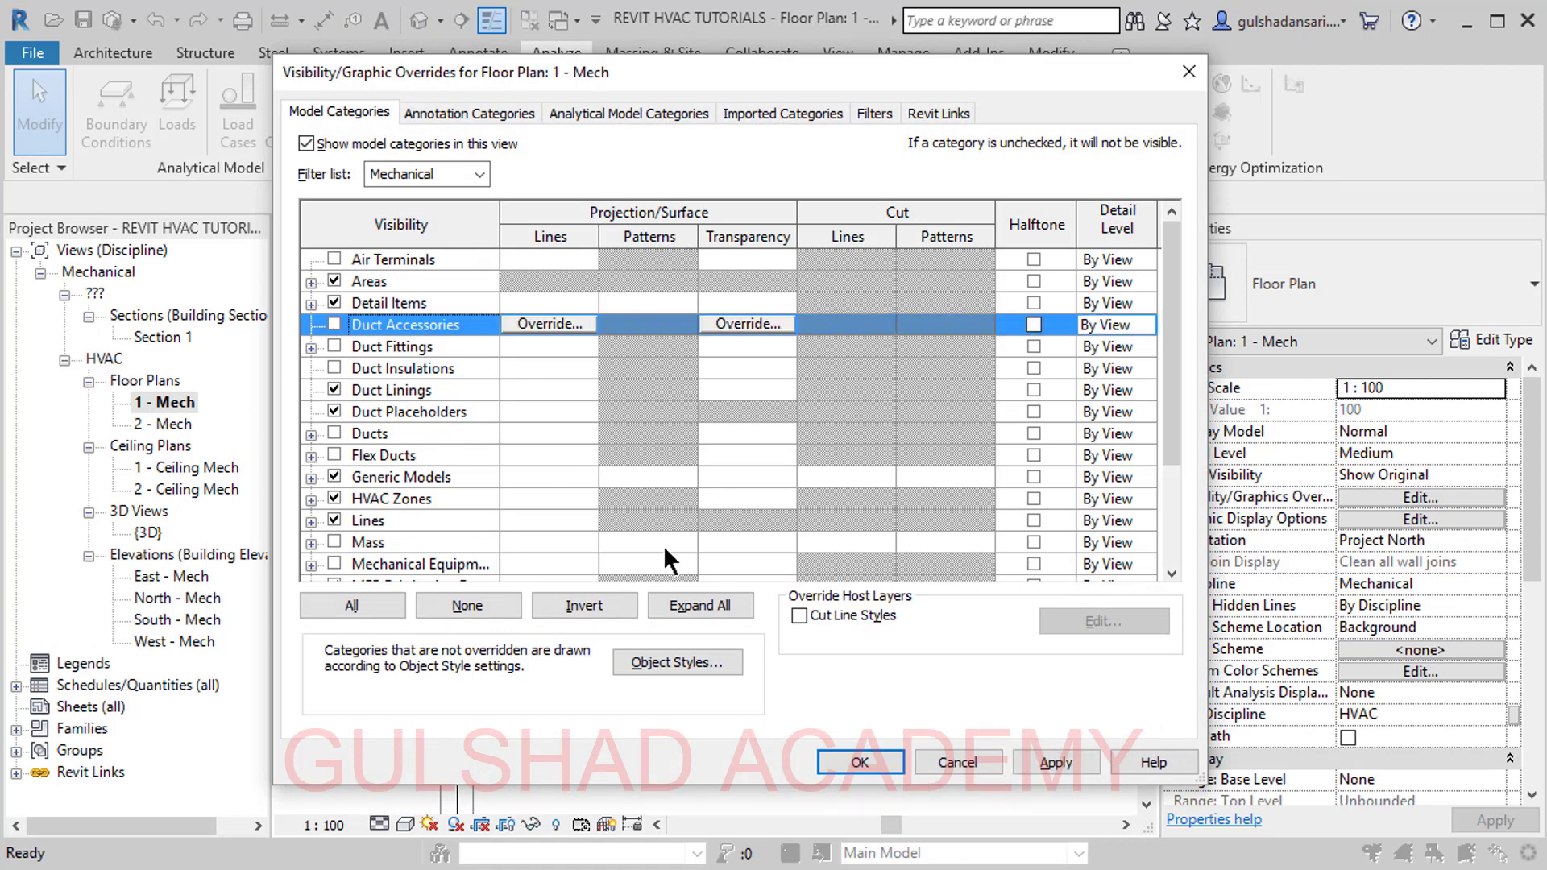
pyautogui.click(845, 762)
pyautogui.scroll(-6, 607, 507)
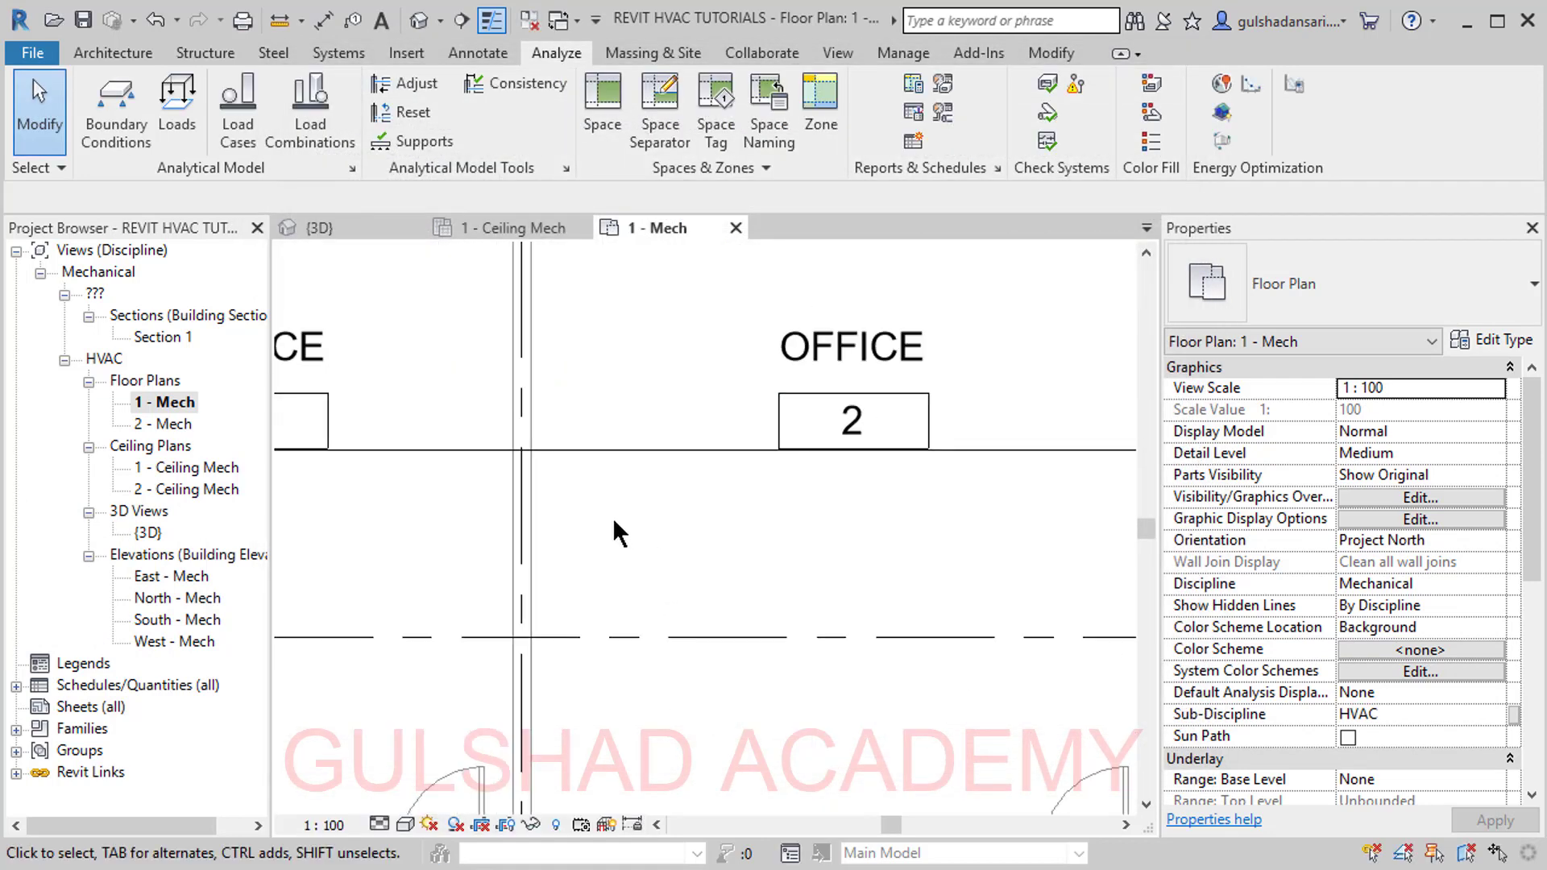
pyautogui.scroll(-1, 597, 505)
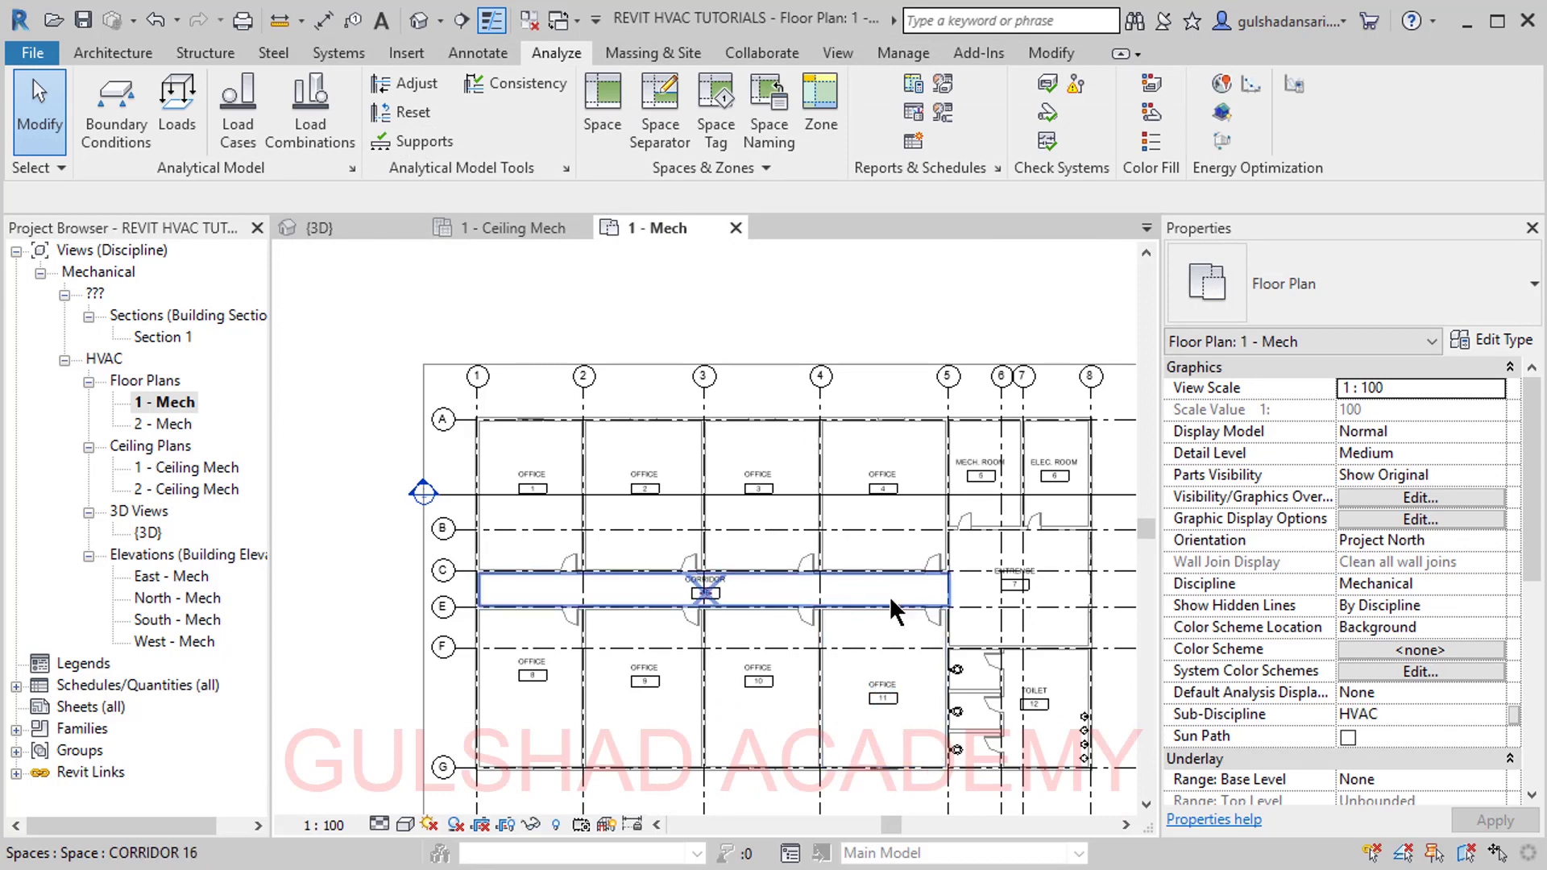
pyautogui.moveTo(910, 608); pyautogui.dragTo(833, 548, button='middle')
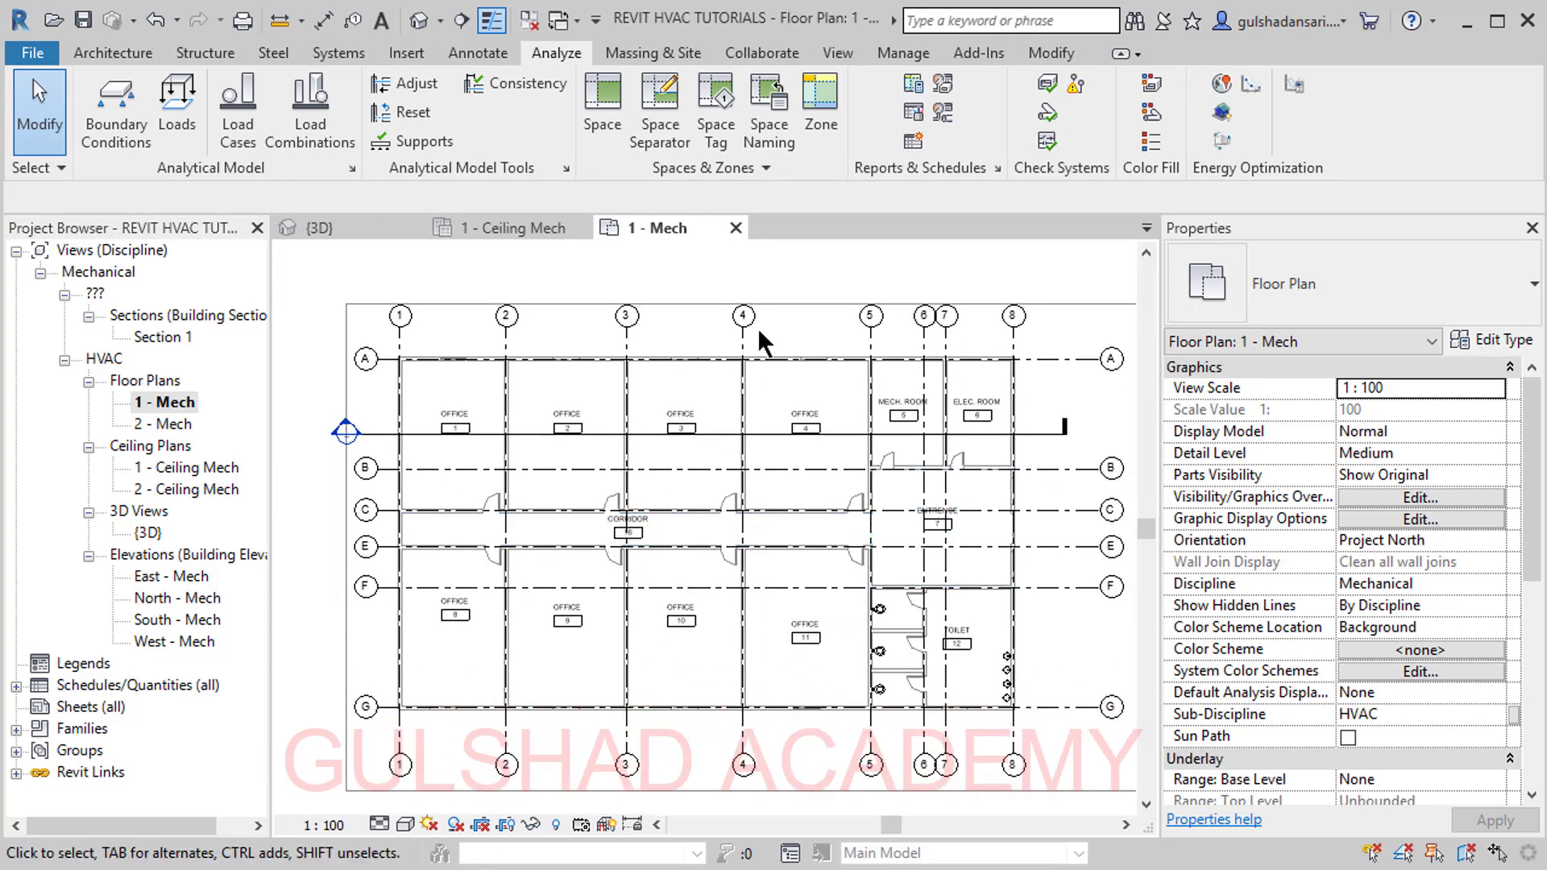
# Step: Start a new HVAC zone and add the spaces of offices 1, 2, 3 and 4
pyautogui.scroll(1, 501, 406)
pyautogui.scroll(-1, 524, 477)
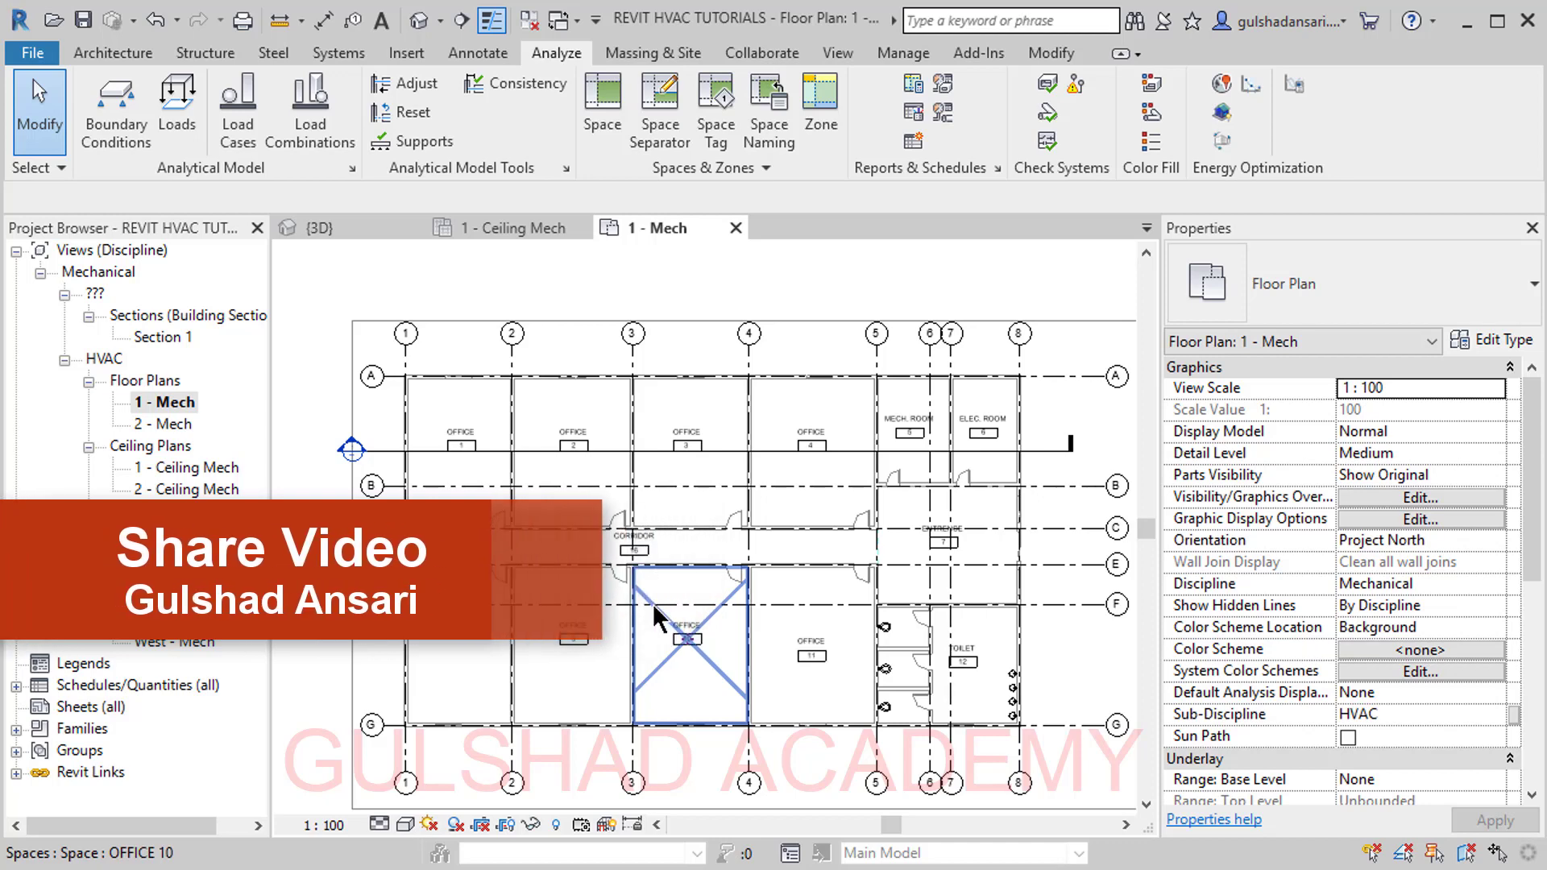
pyautogui.click(825, 129)
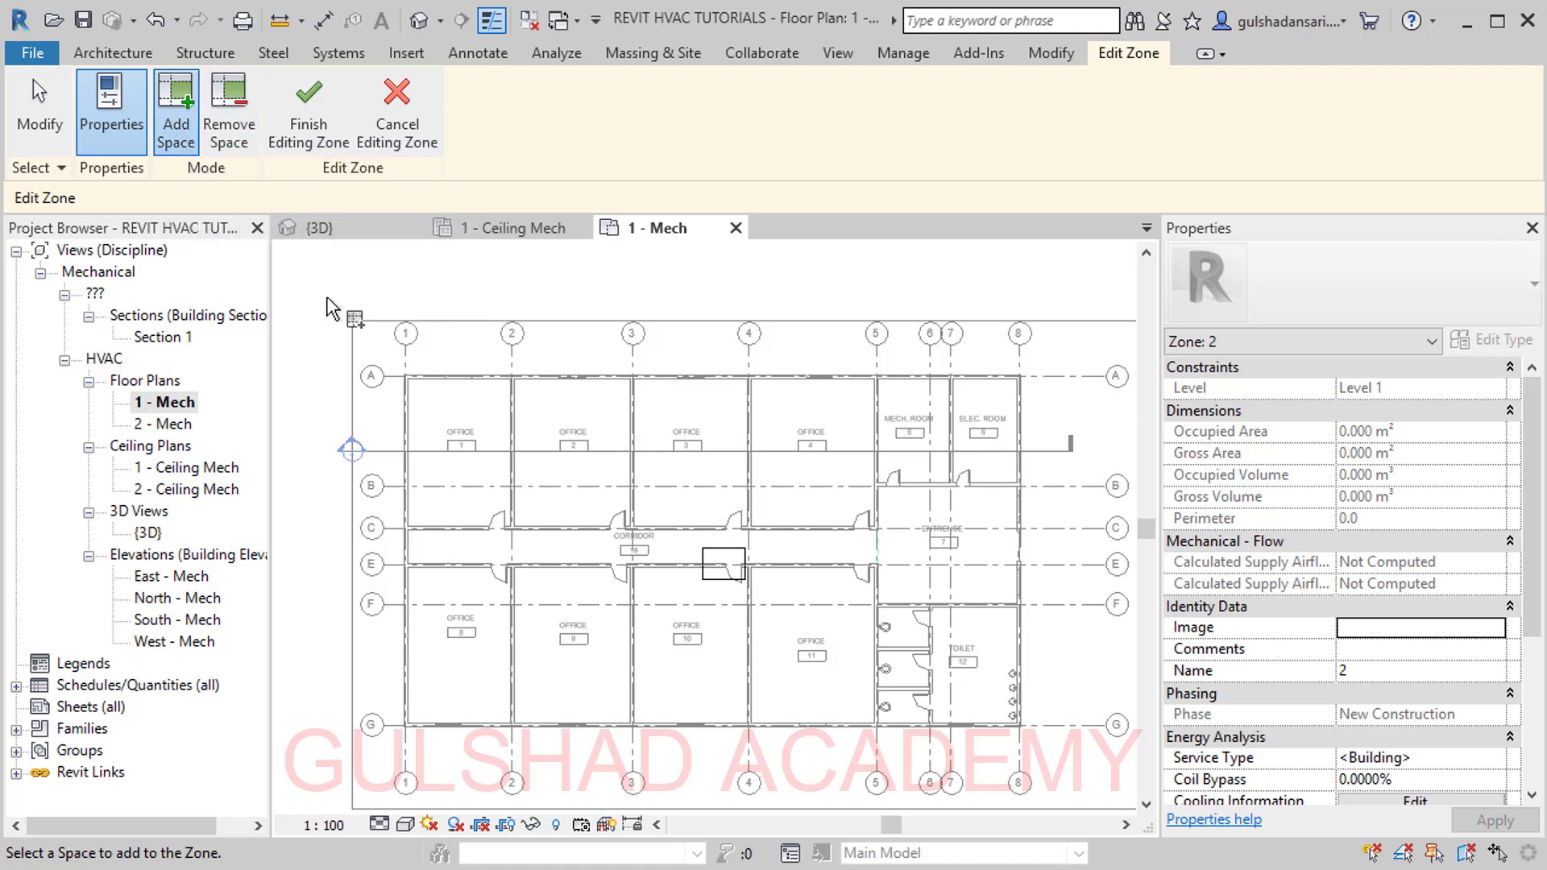
pyautogui.click(482, 430)
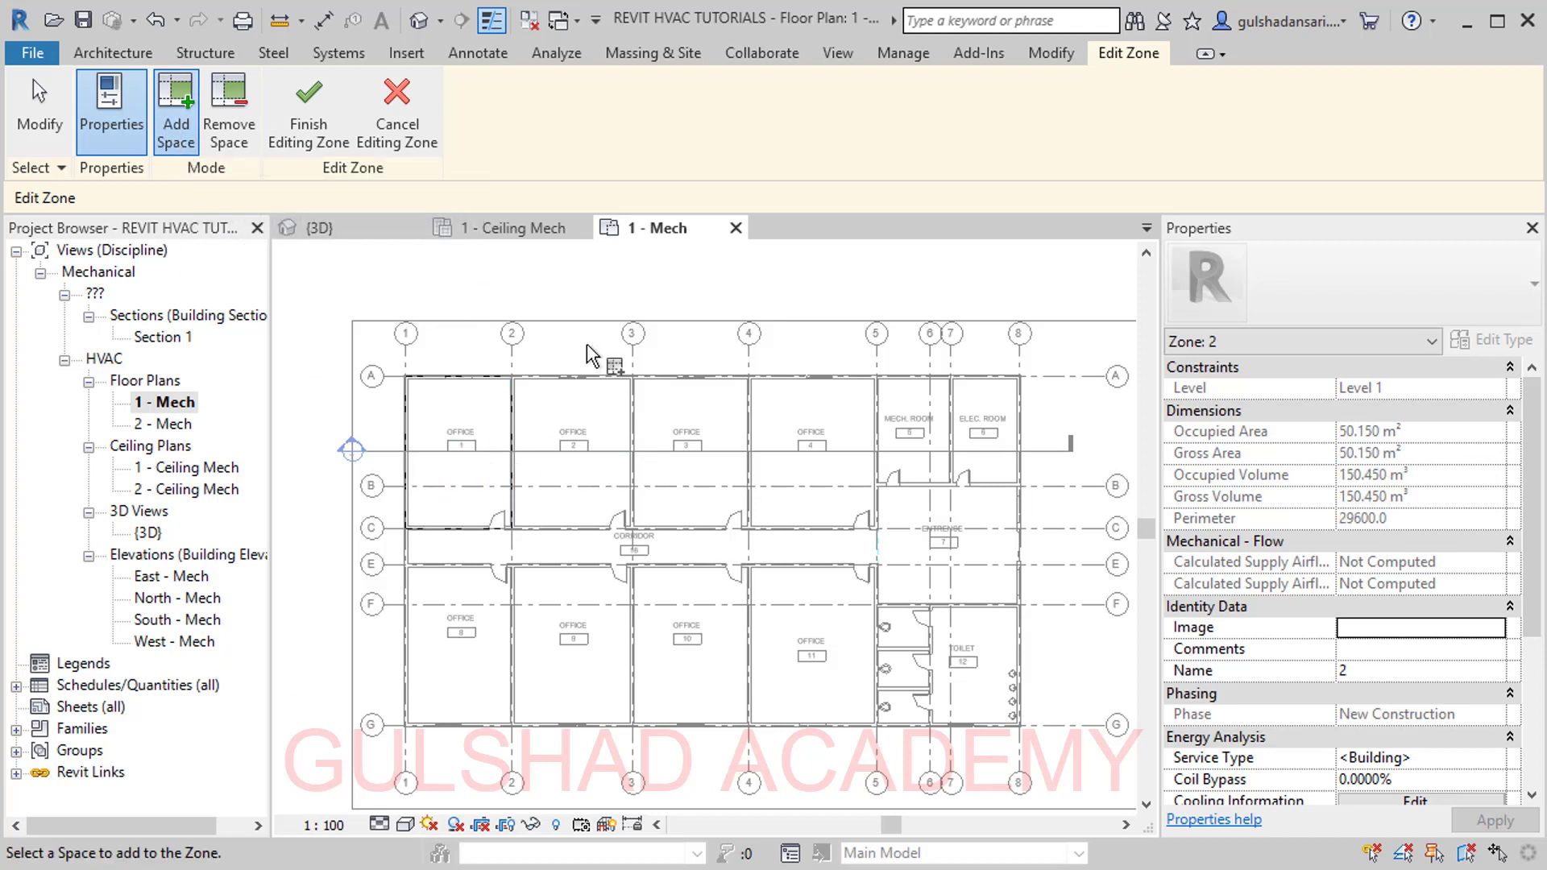
pyautogui.click(600, 419)
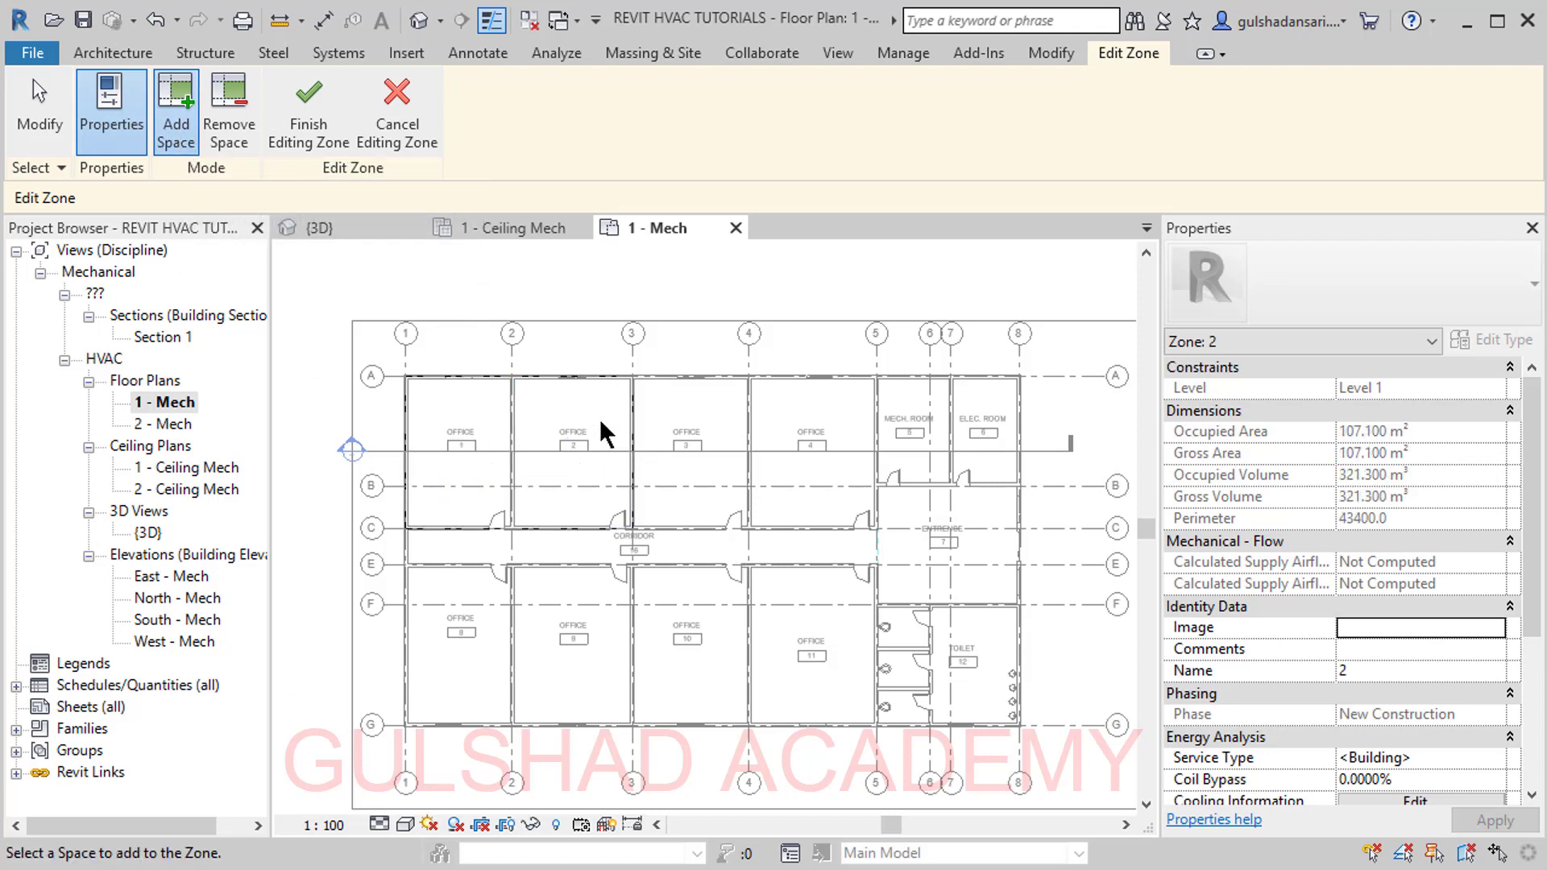
pyautogui.click(715, 429)
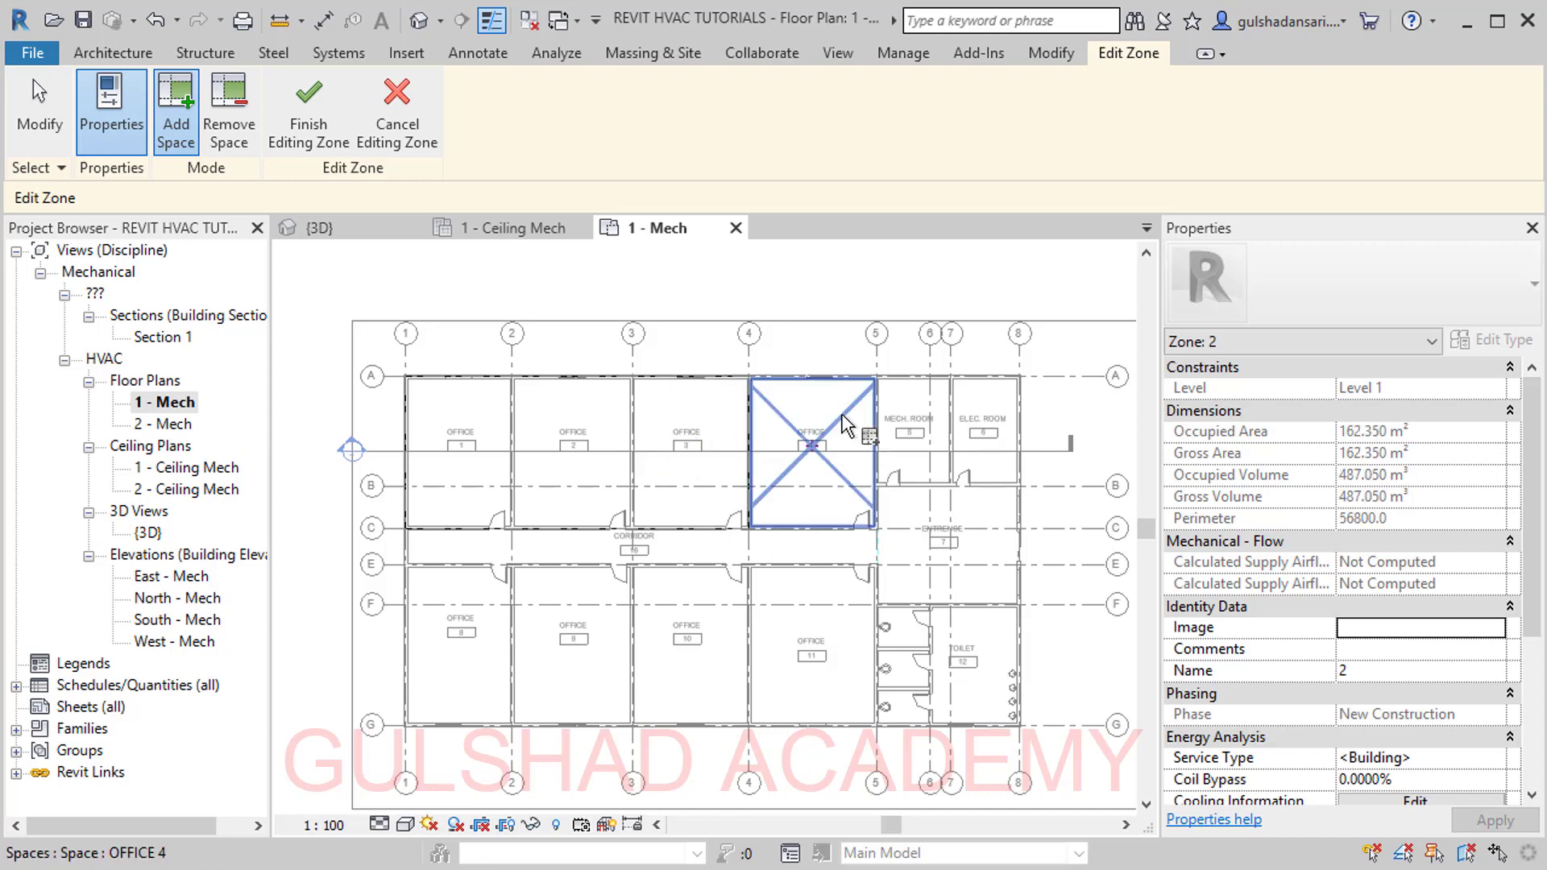
pyautogui.click(845, 423)
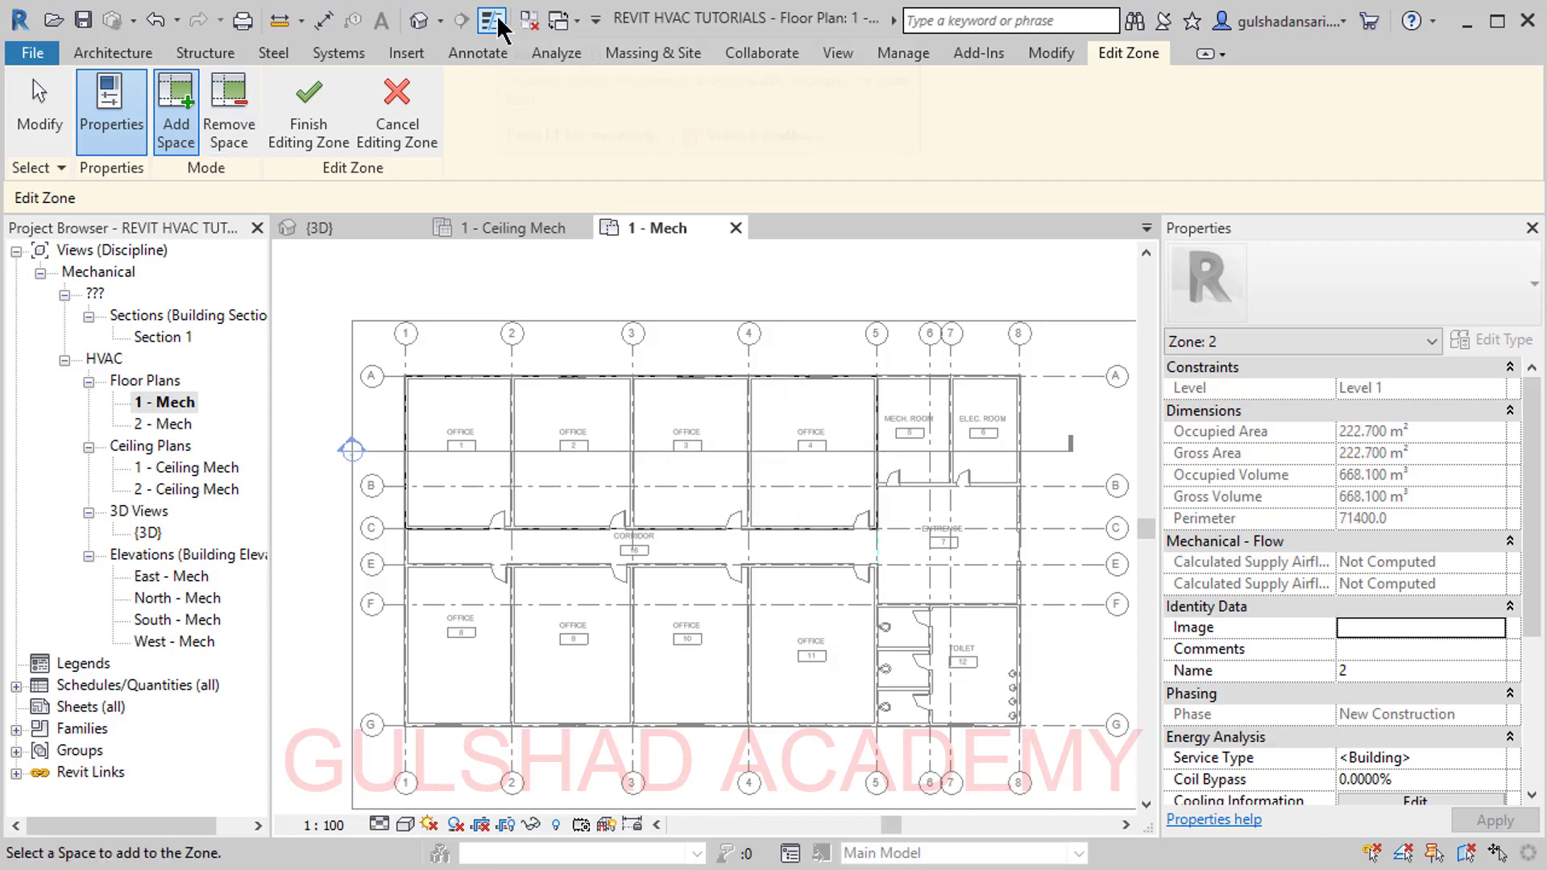
# Step: Examine the boundary of the zone around offices 1 to 4 up close
pyautogui.scroll(2, 439, 465)
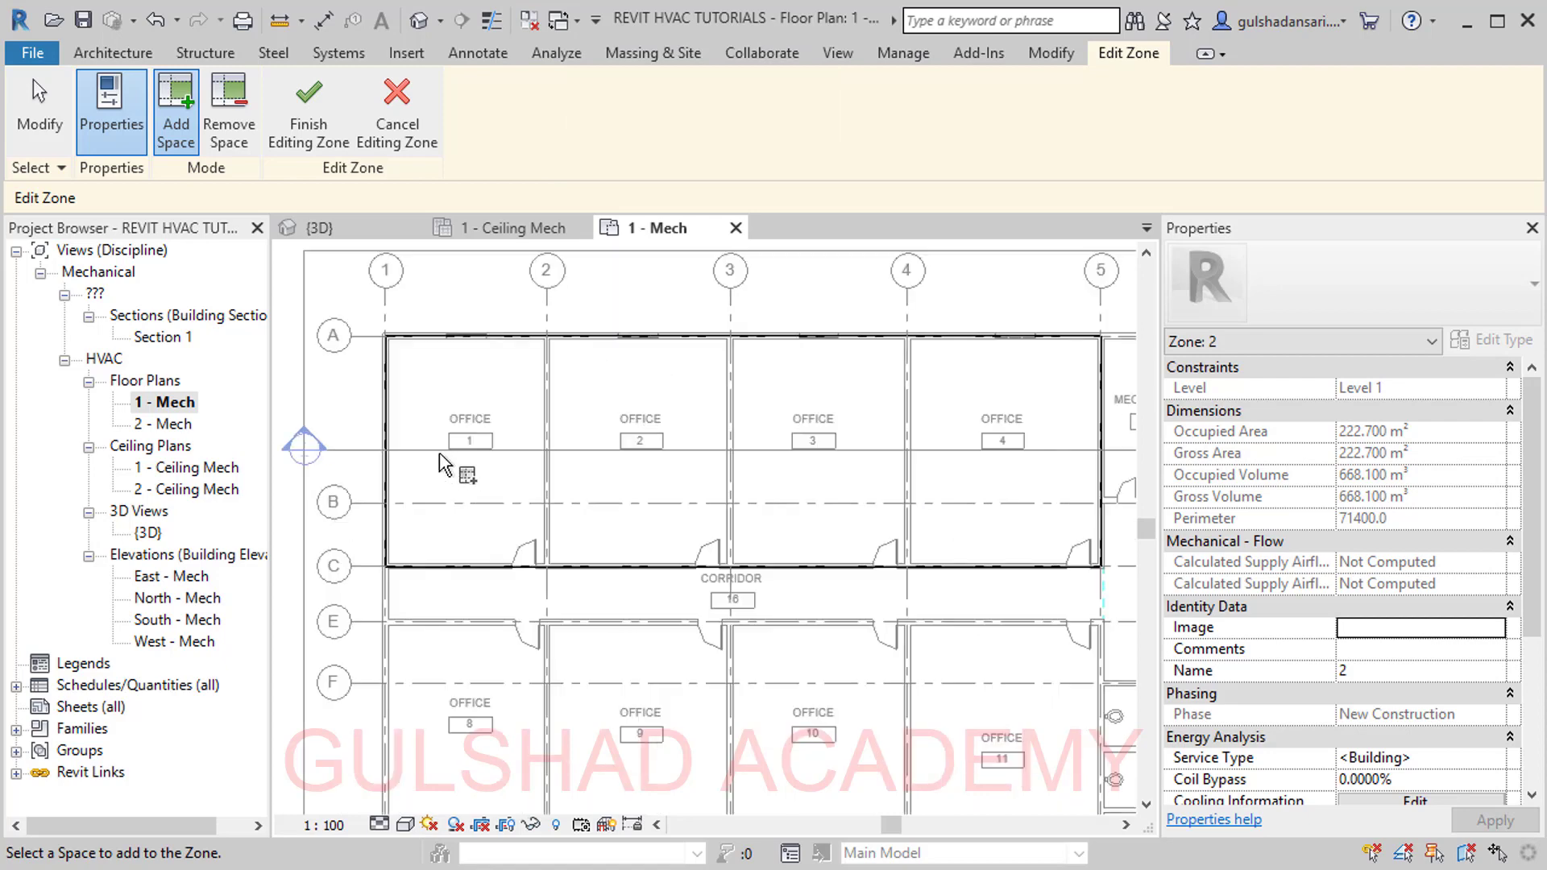
pyautogui.scroll(2, 399, 399)
pyautogui.scroll(2, 374, 366)
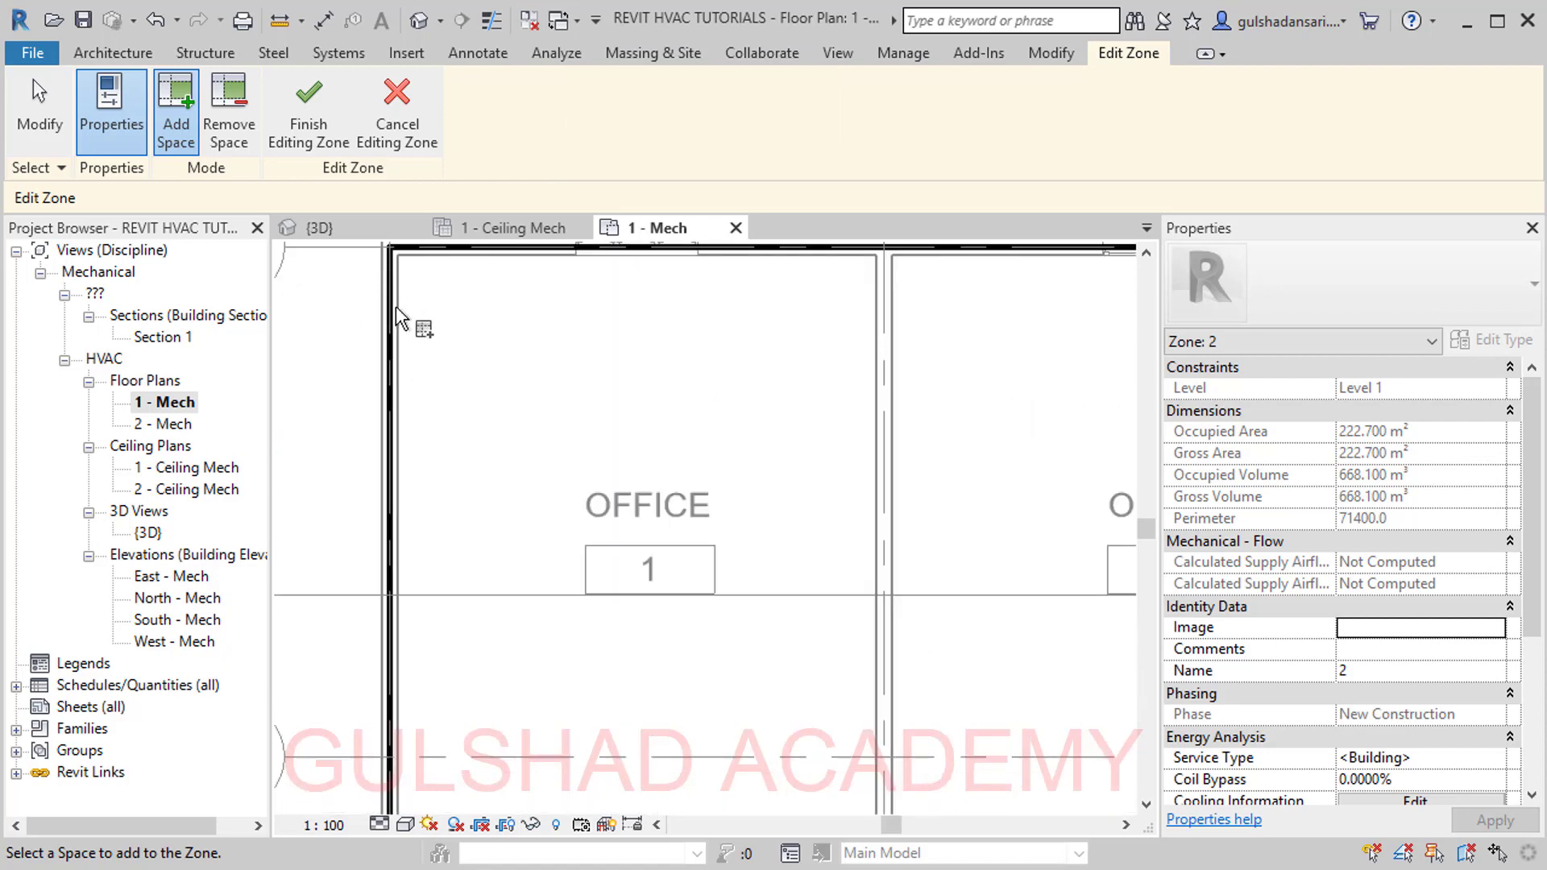
pyautogui.scroll(-1, 438, 349)
pyautogui.scroll(-2, 708, 342)
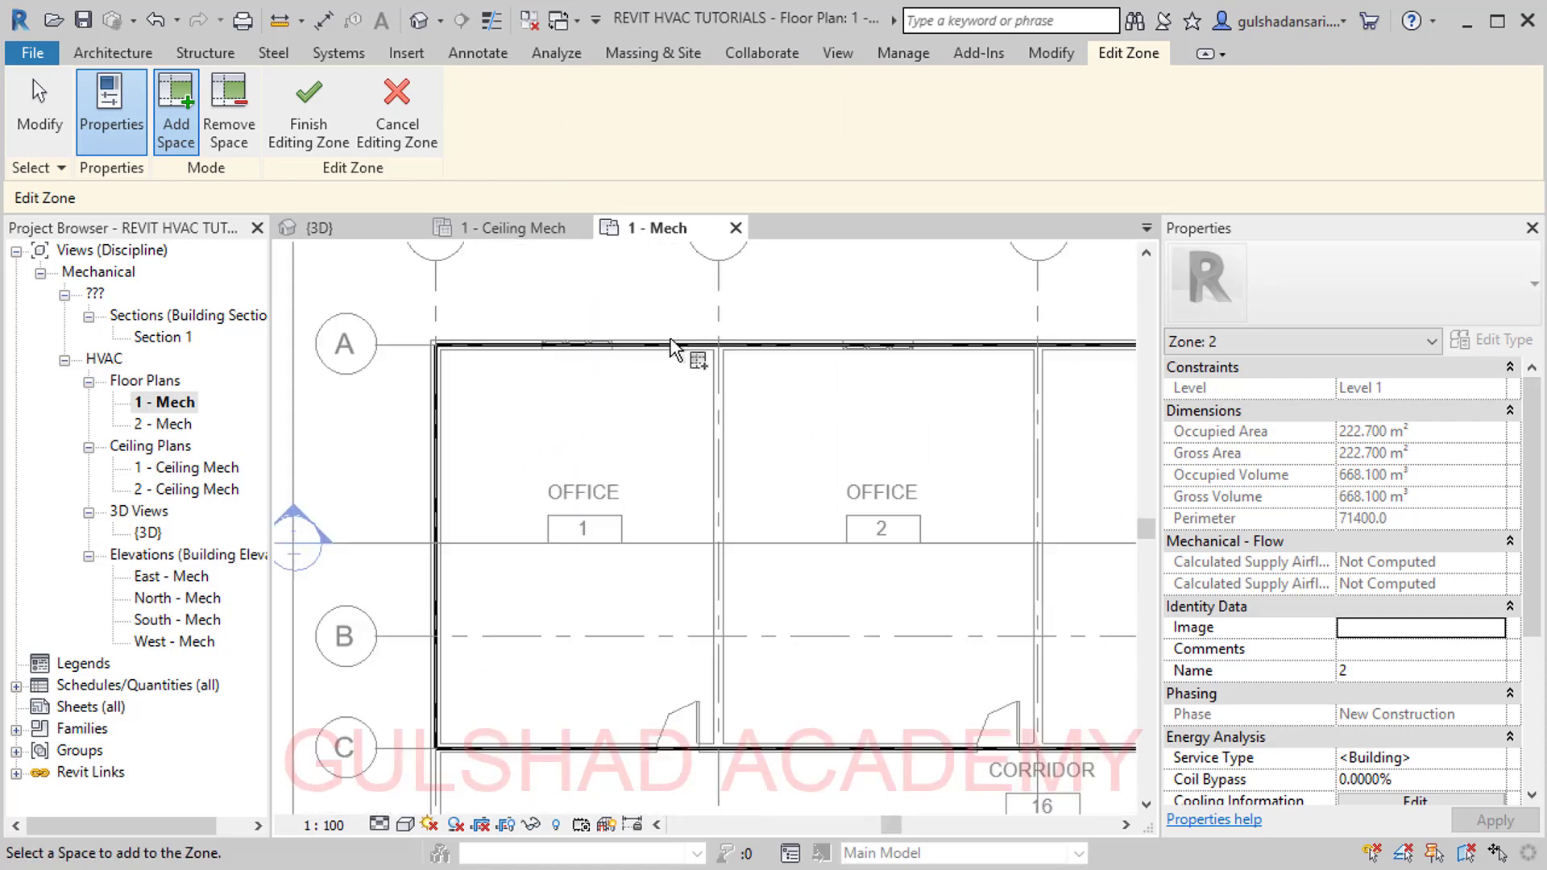
pyautogui.scroll(-1, 594, 428)
pyautogui.scroll(-2, 511, 360)
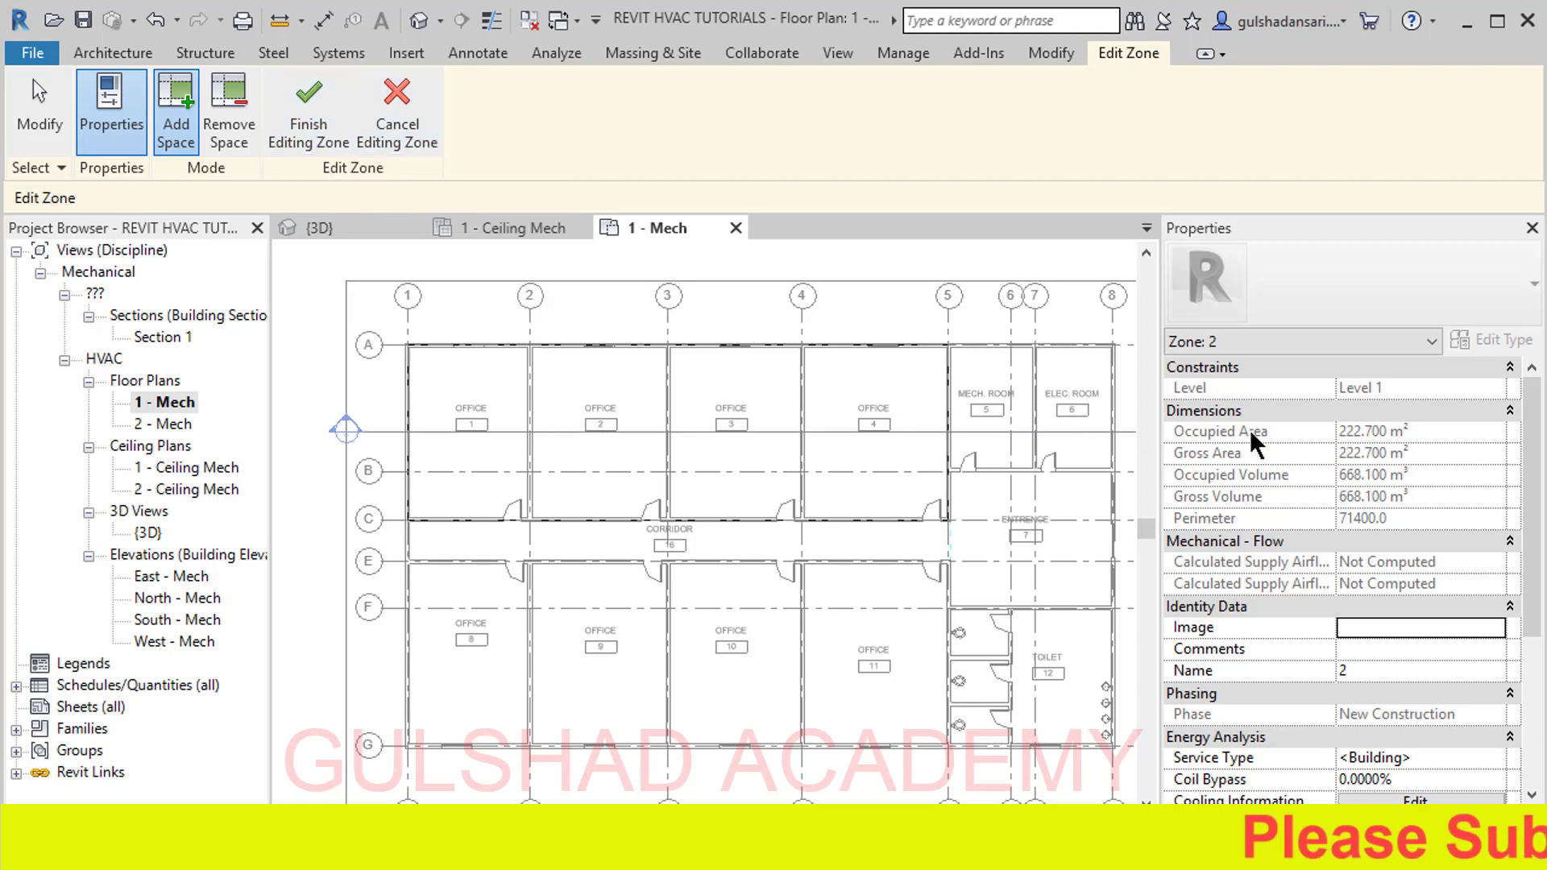
# Step: Rename the zone of offices 1 to 4 as Zone 1, finish editing it and check it in the plan
pyautogui.moveTo(1525, 411); pyautogui.dragTo(1540, 567)
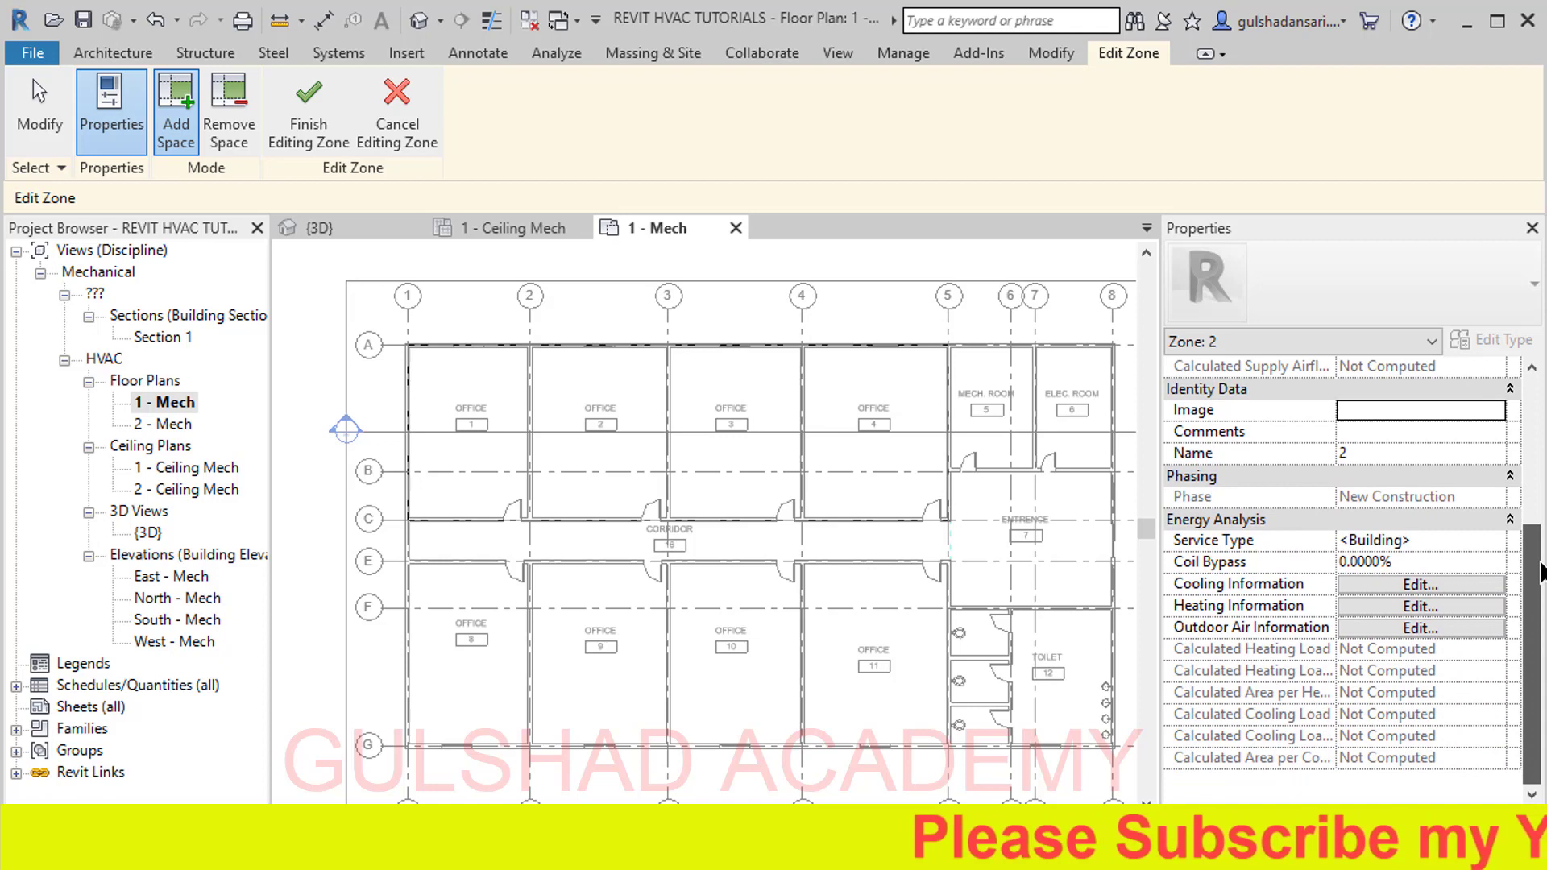
pyautogui.click(1383, 457)
pyautogui.moveTo(1384, 456); pyautogui.dragTo(1255, 456)
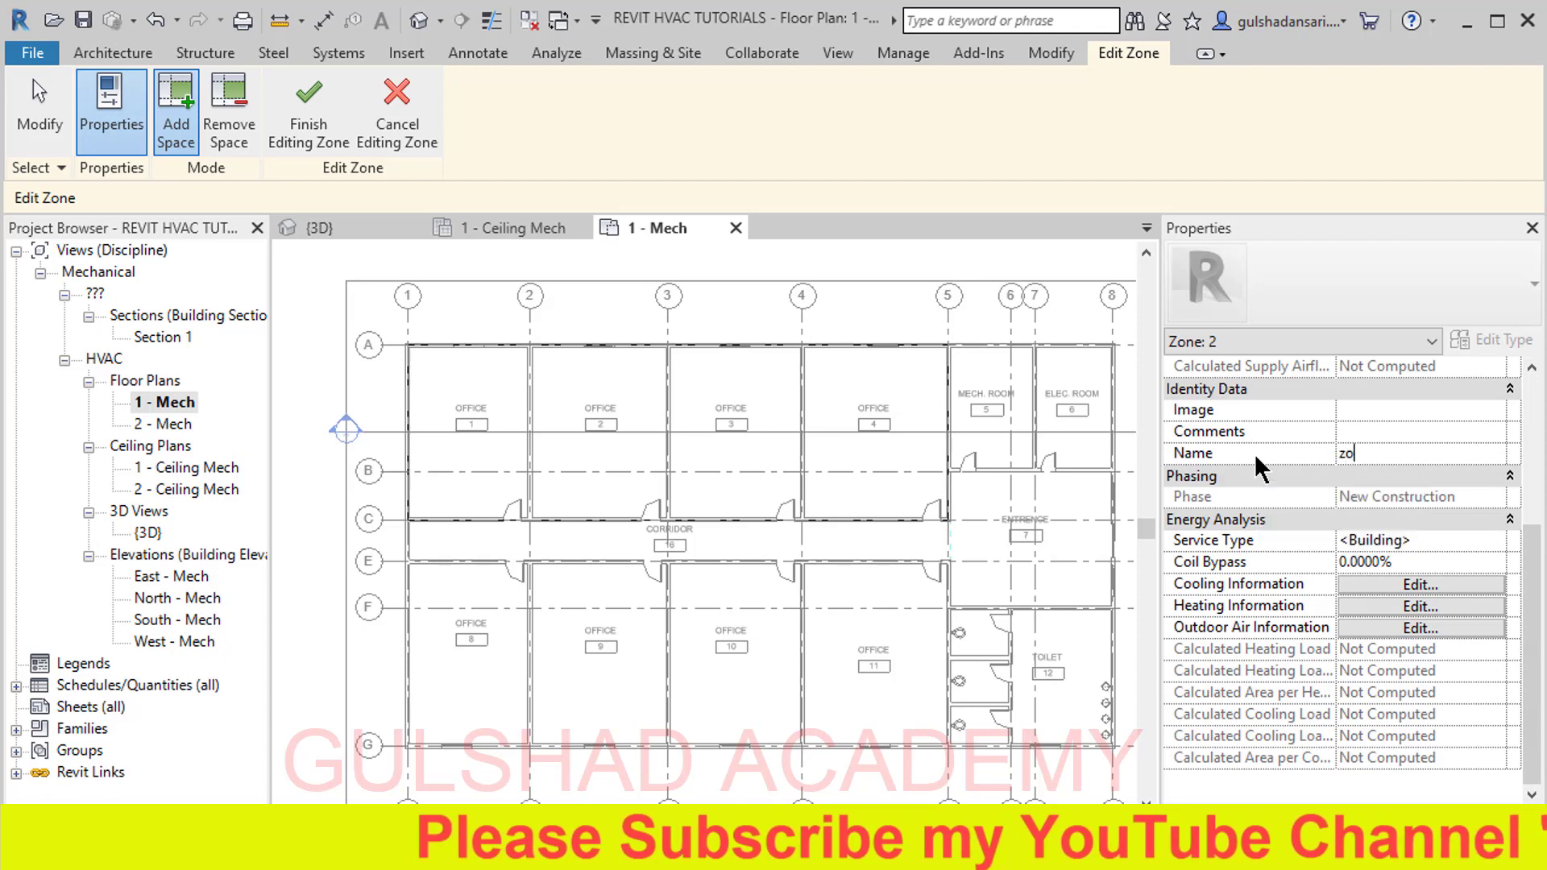
pyautogui.press('BackSpace')
pyautogui.write('ne 1')
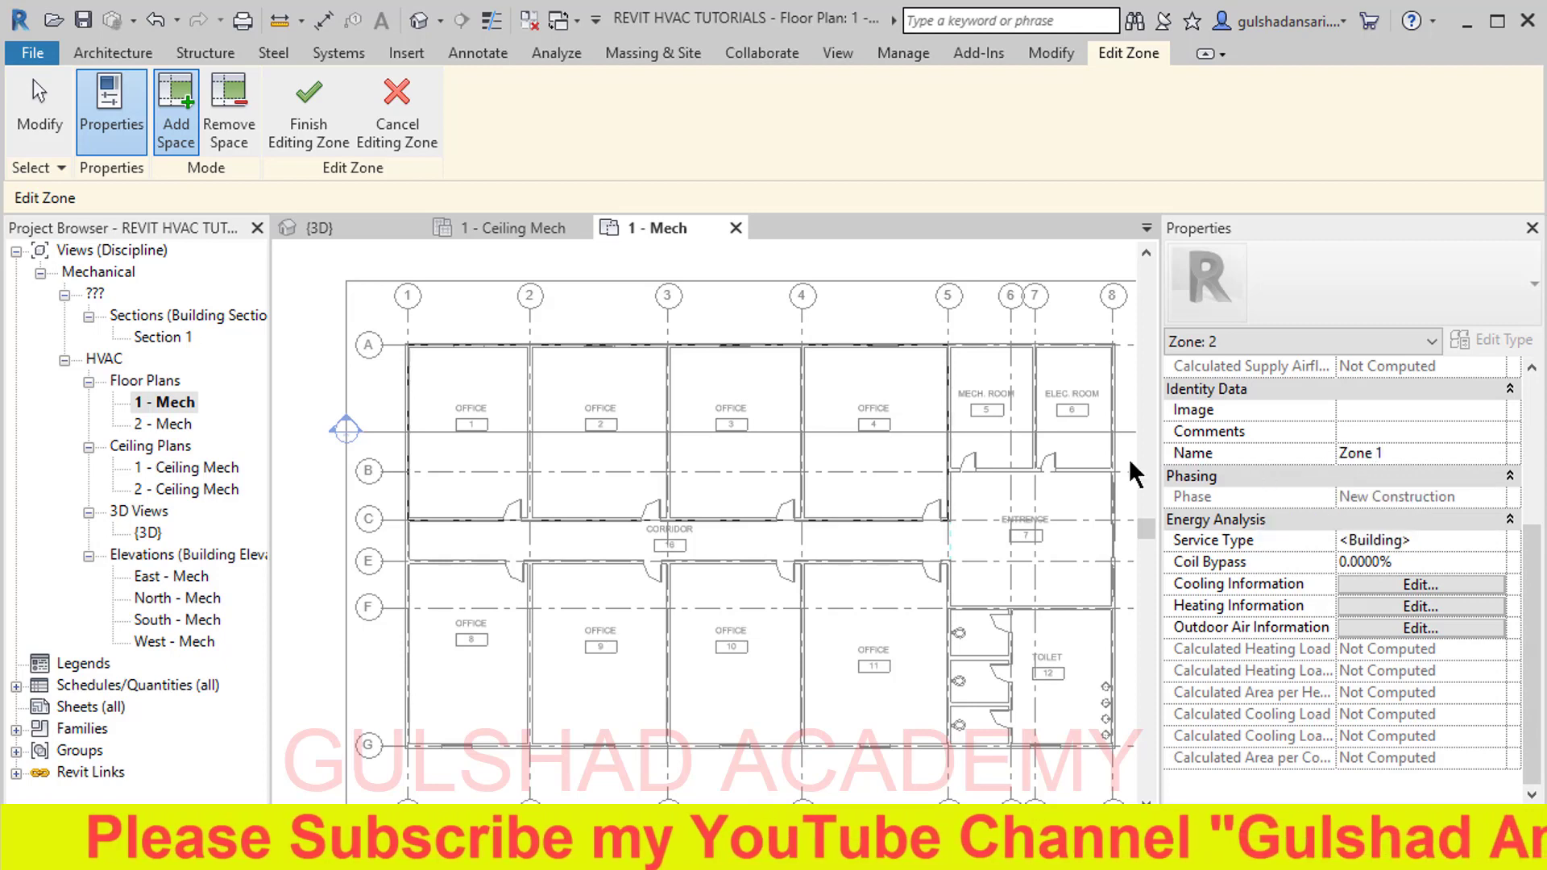
pyautogui.click(307, 113)
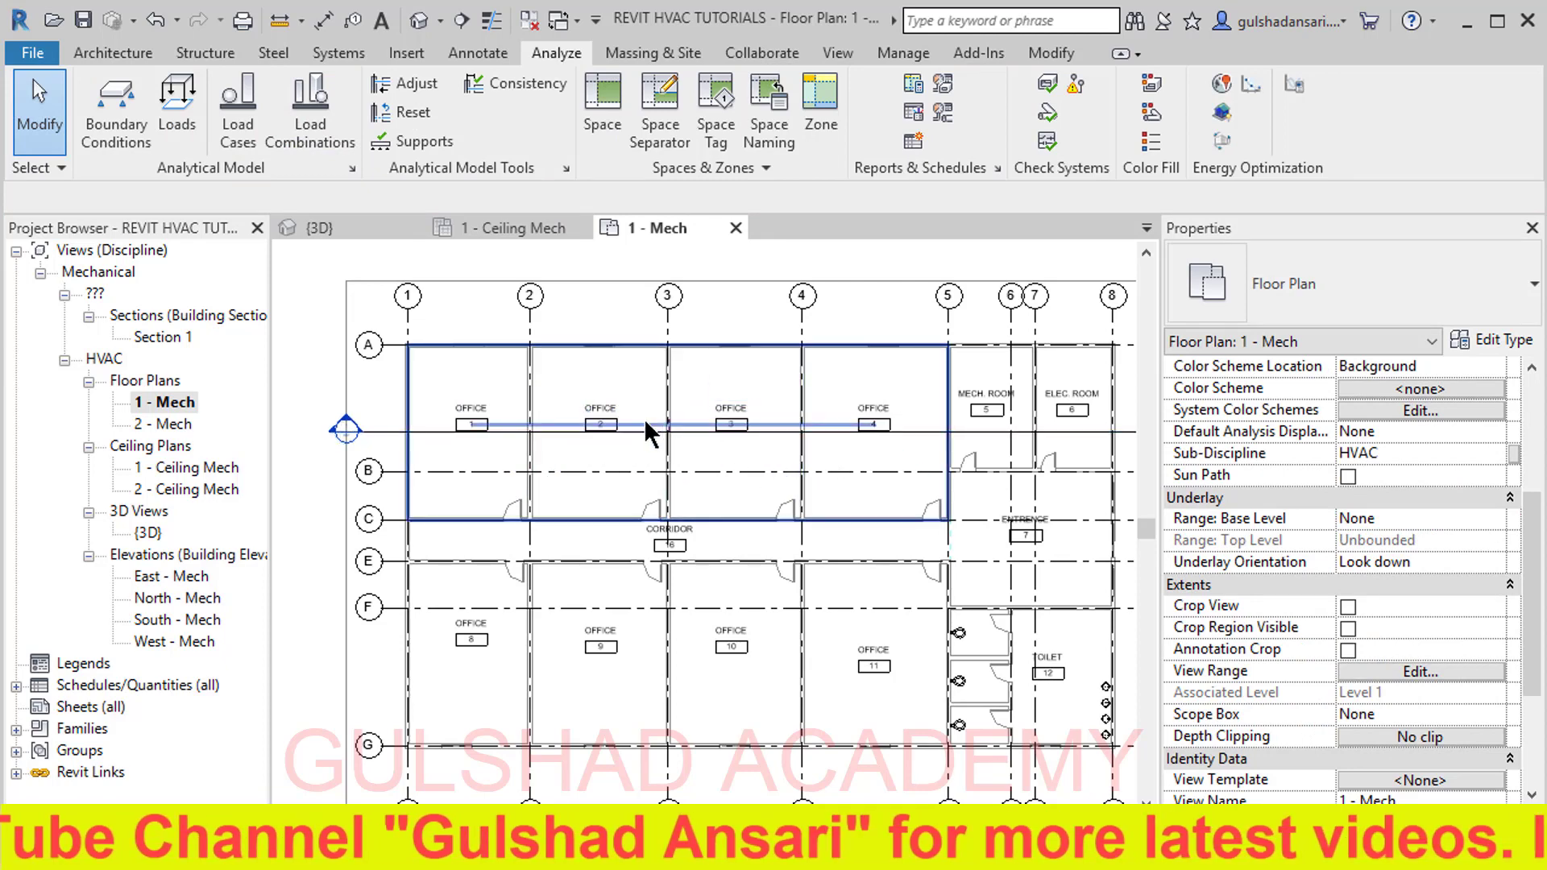
pyautogui.click(646, 423)
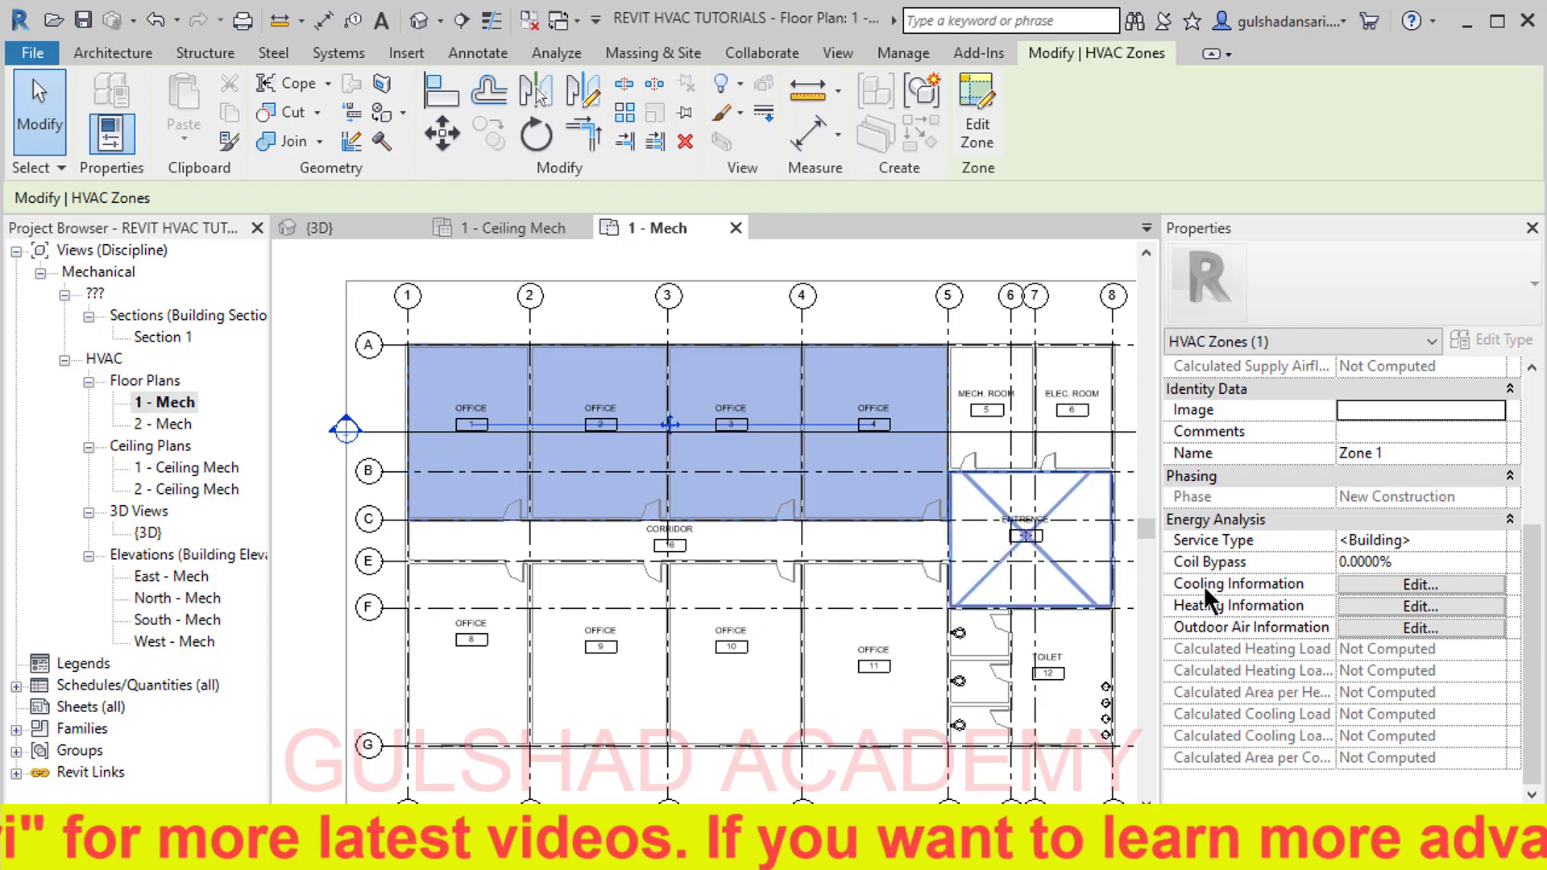
pyautogui.click(699, 312)
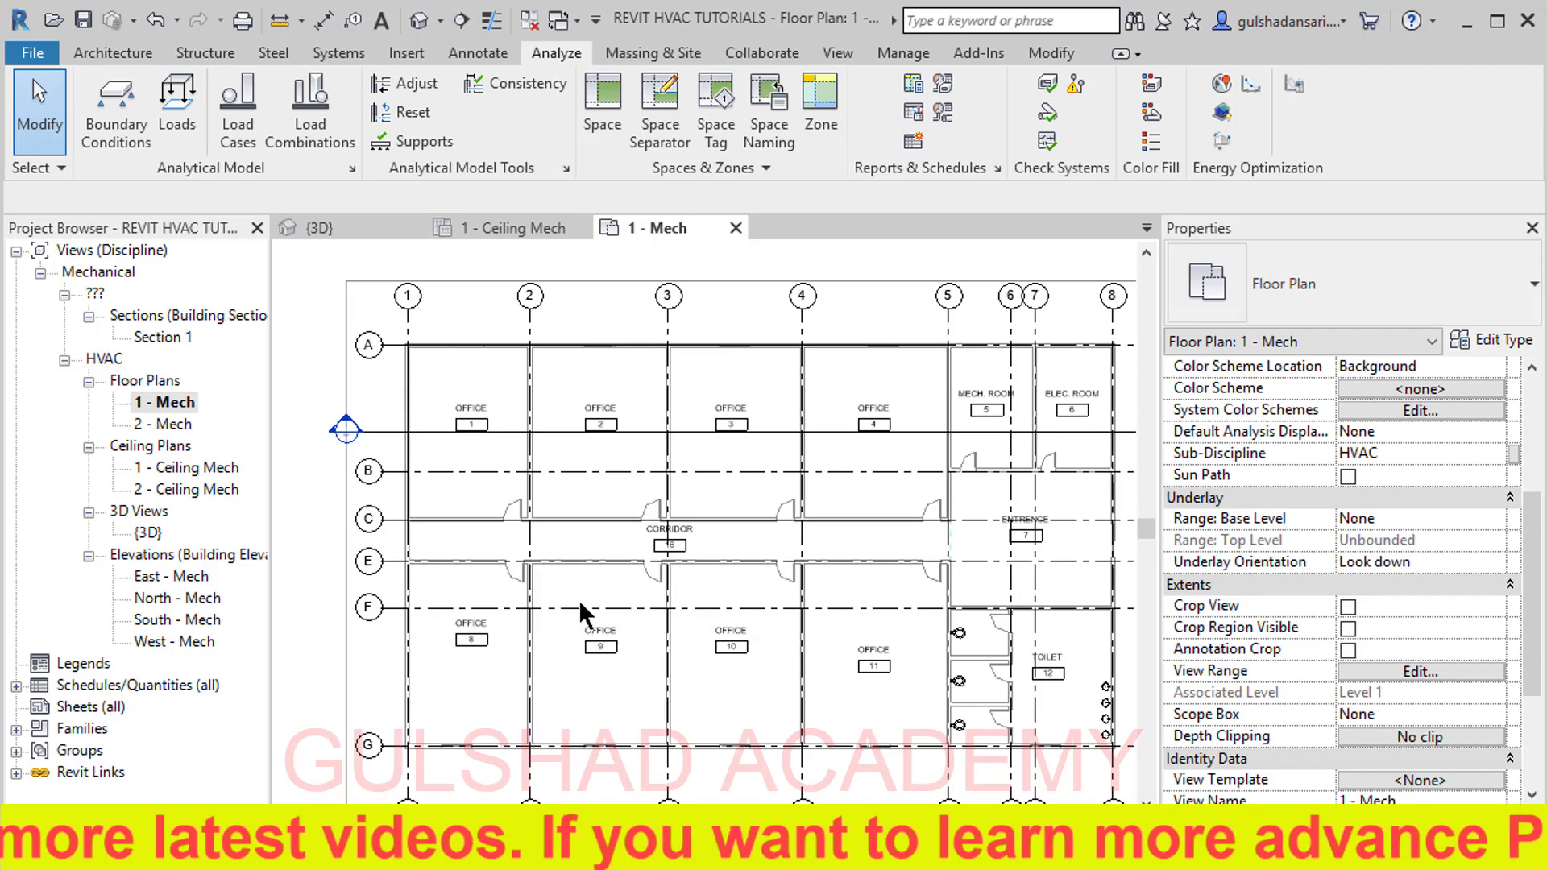
# Step: Create a second HVAC zone from the spaces of offices 8, 9, 10 and 11 and finish editing it
pyautogui.click(817, 135)
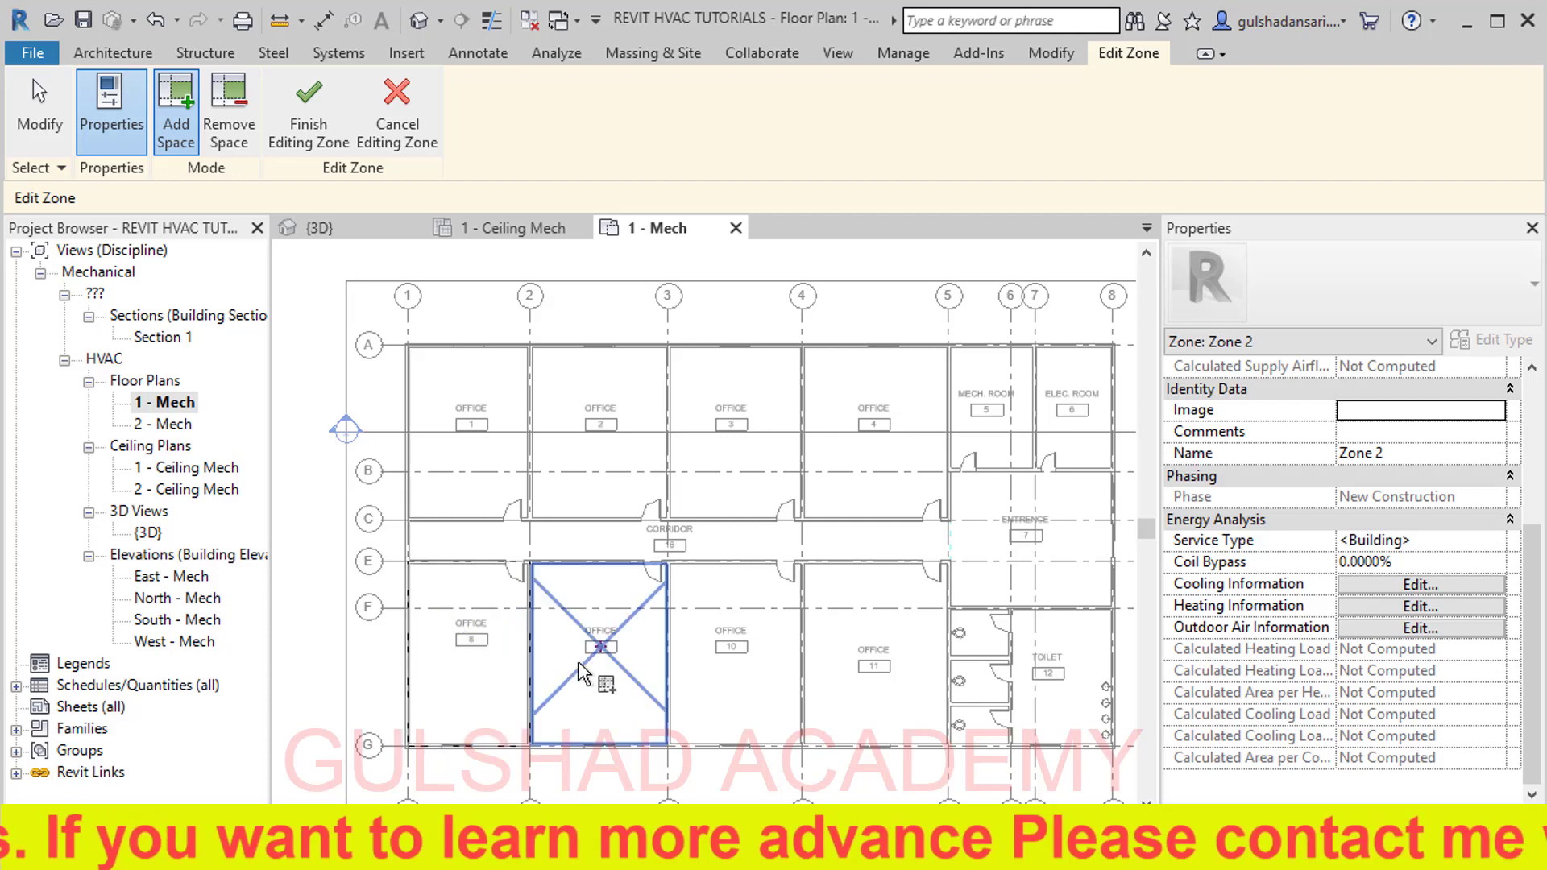
pyautogui.click(859, 665)
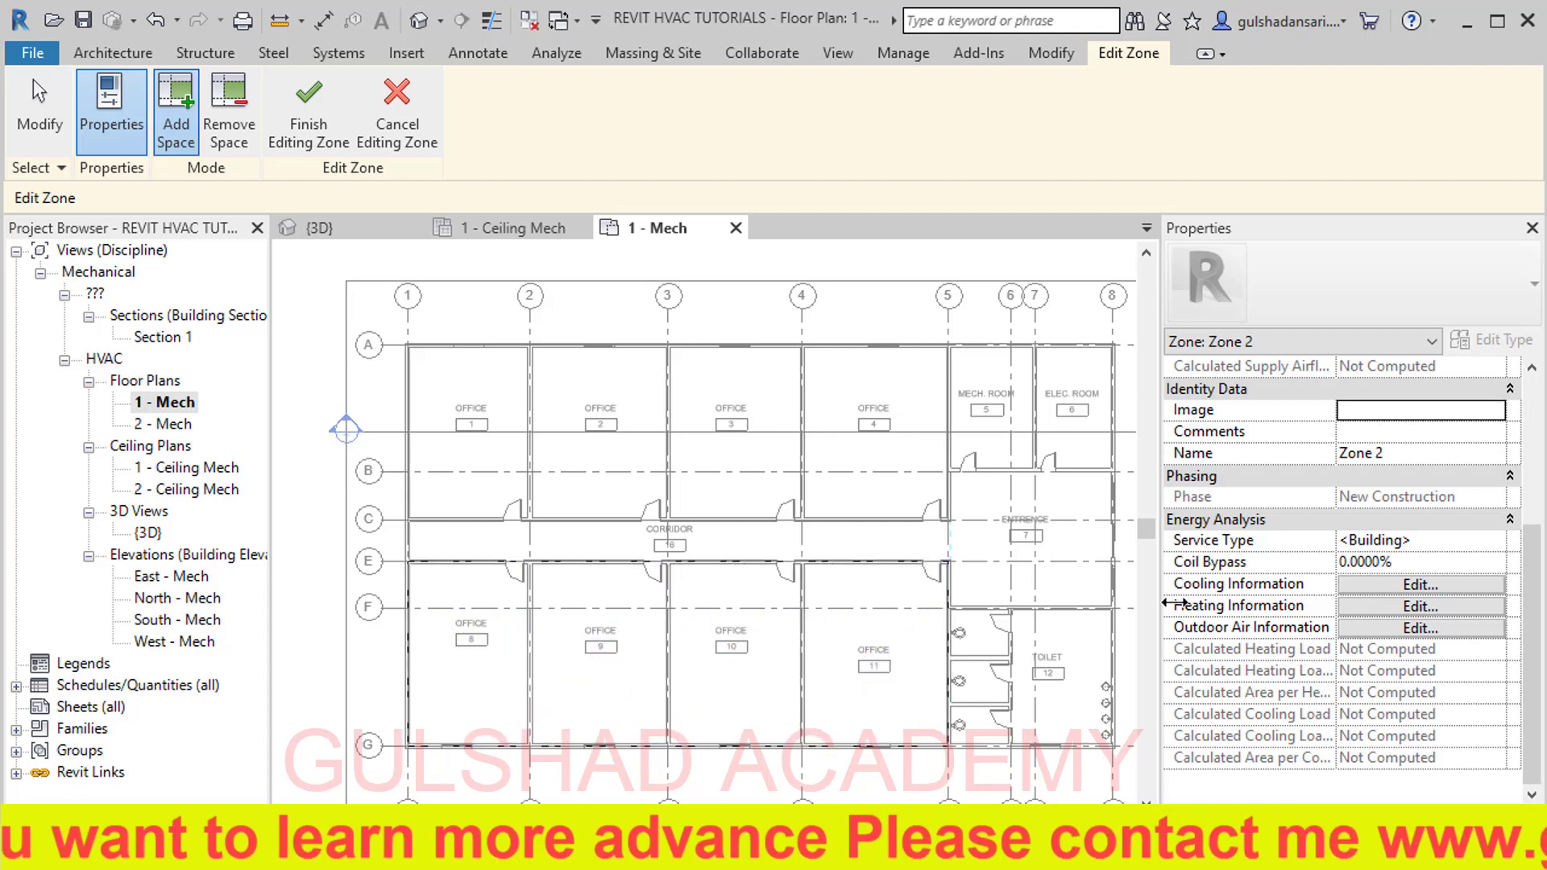
pyautogui.click(1399, 456)
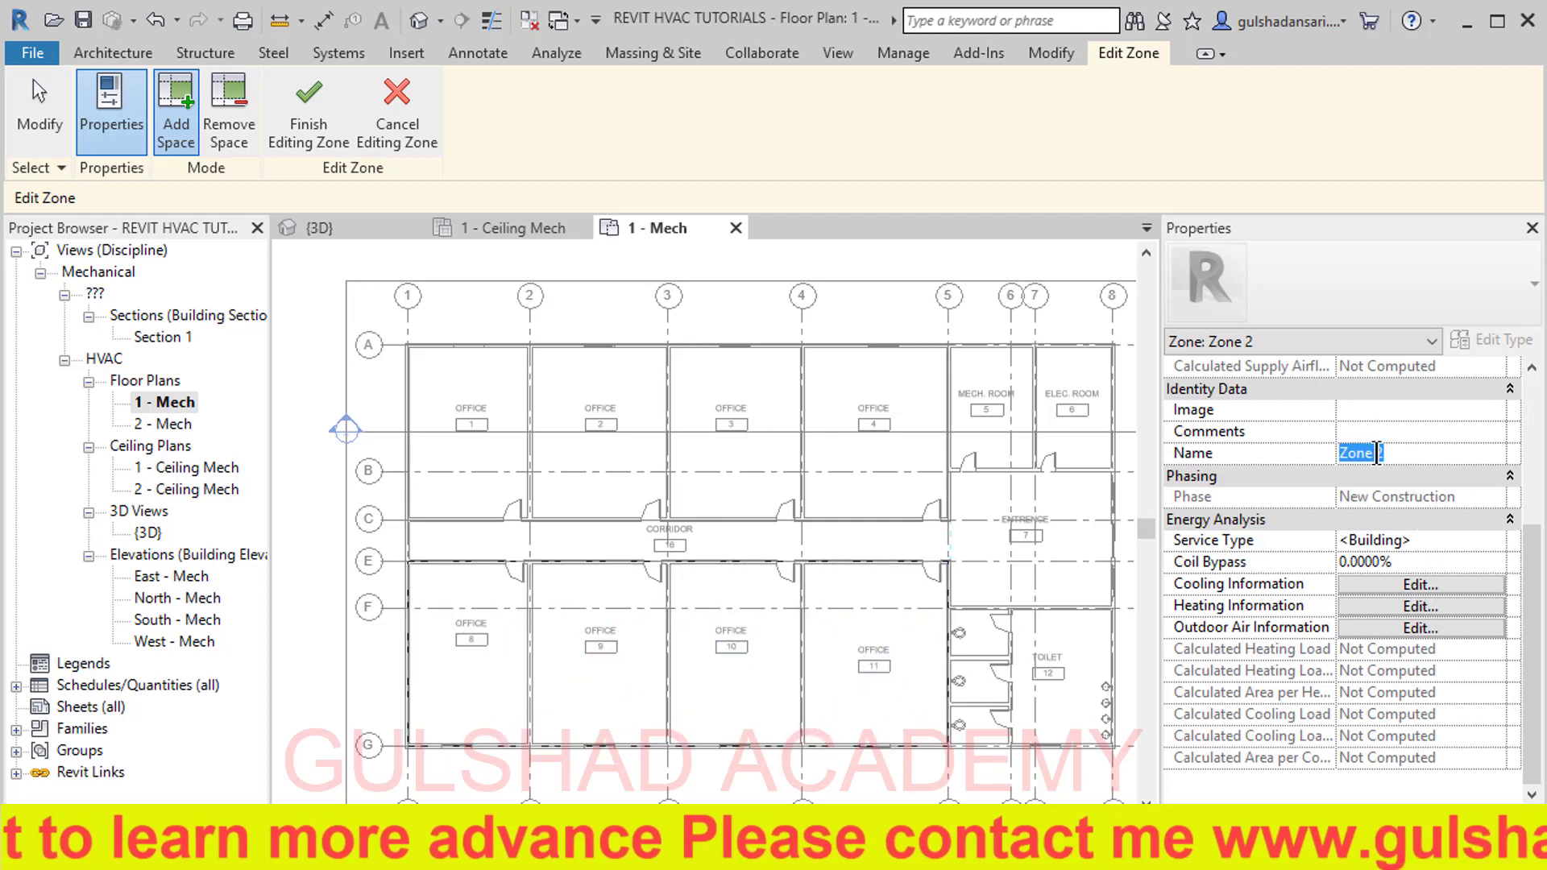
pyautogui.moveTo(1374, 453); pyautogui.dragTo(1395, 453)
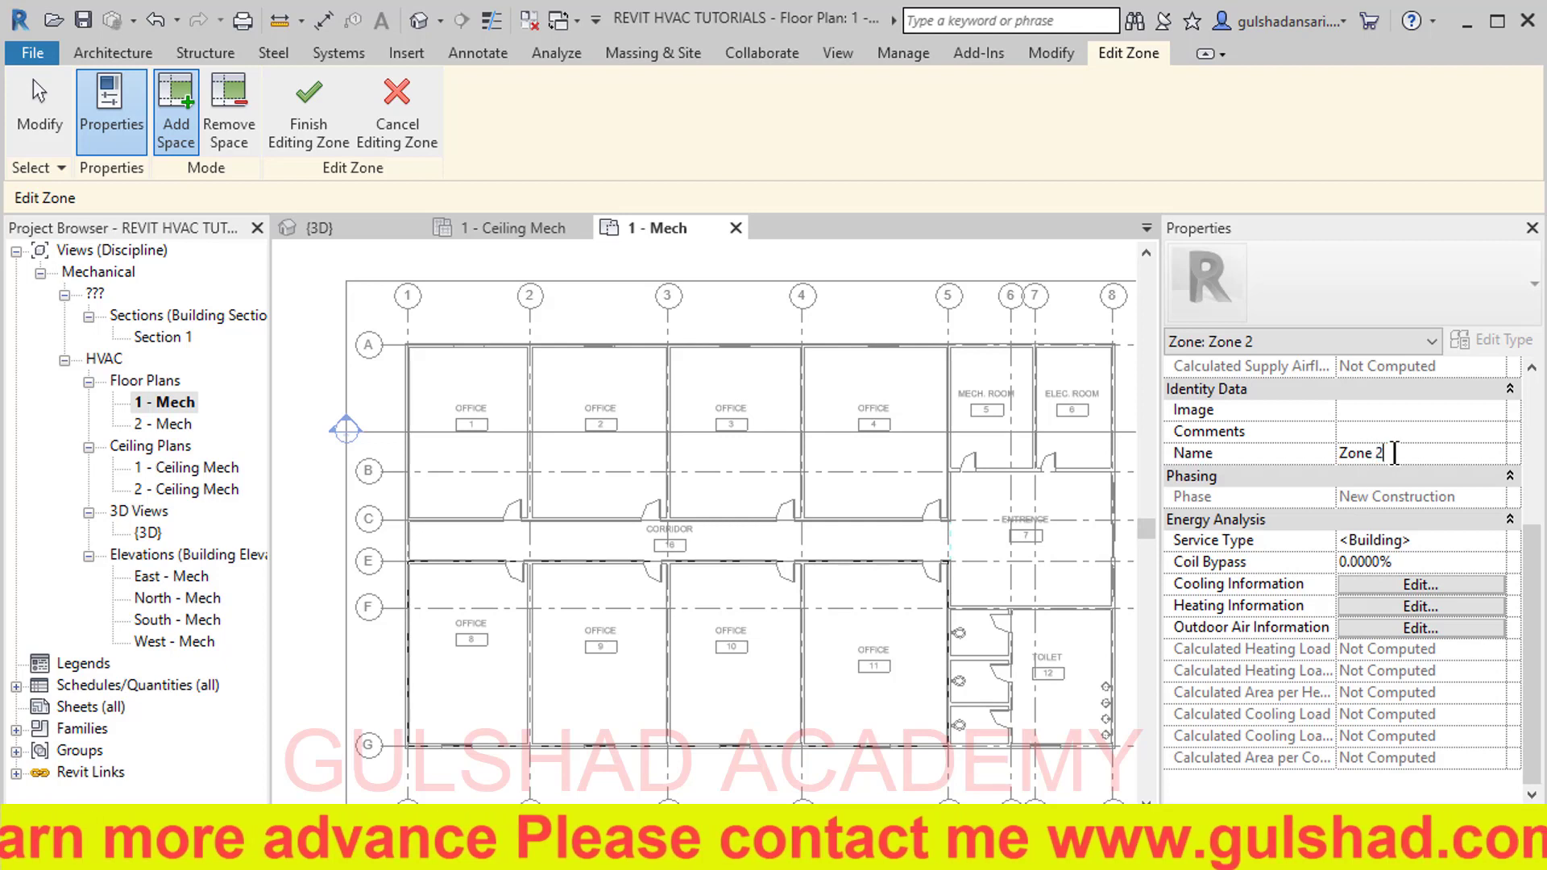
pyautogui.moveTo(1402, 453); pyautogui.dragTo(1336, 454)
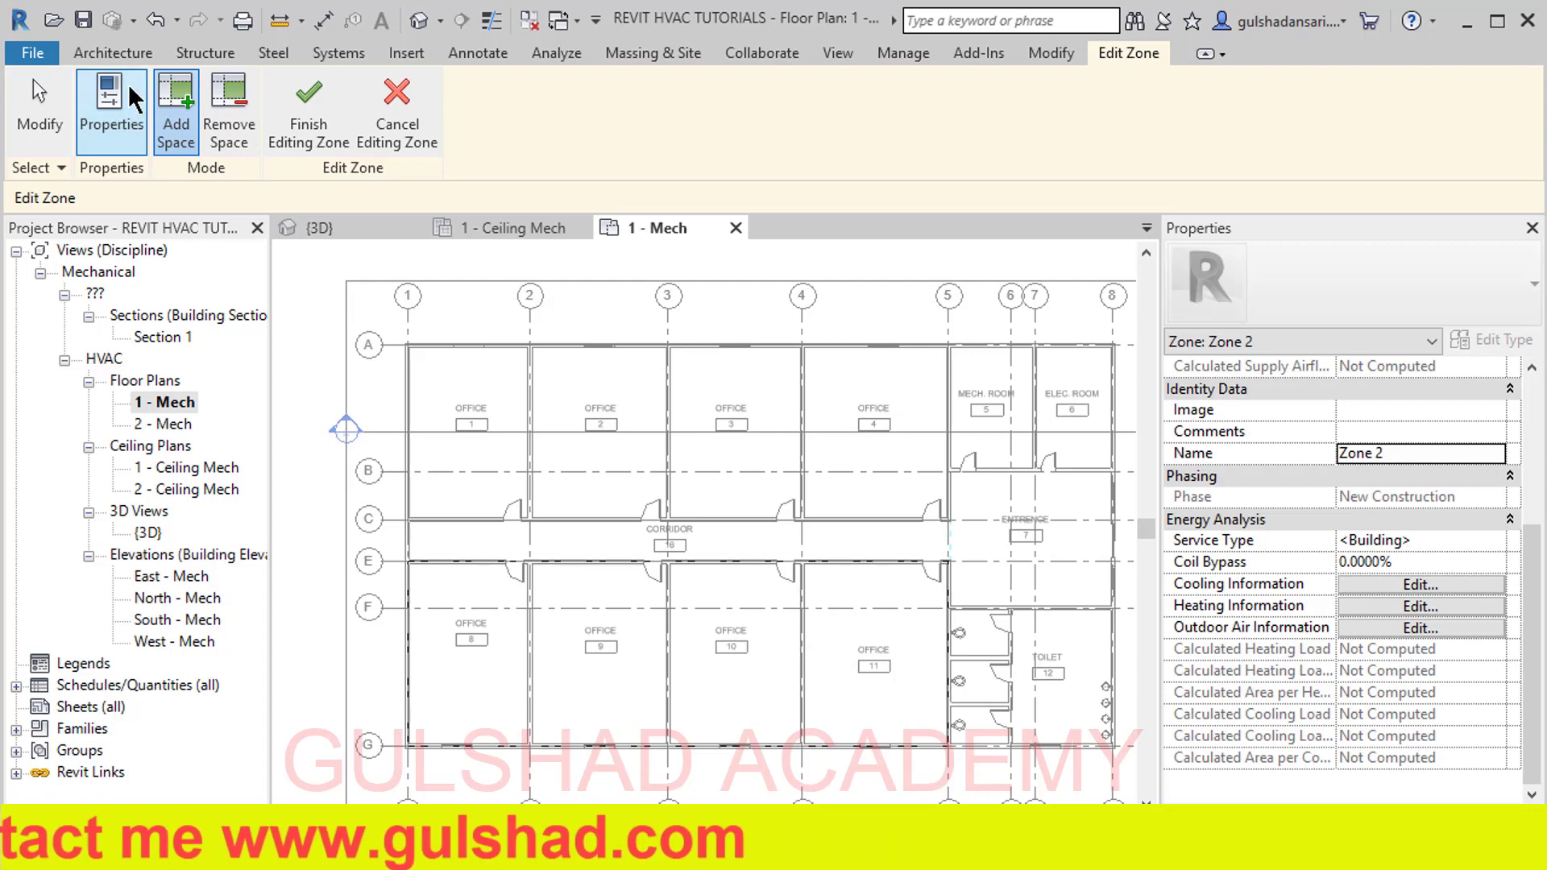
pyautogui.click(320, 129)
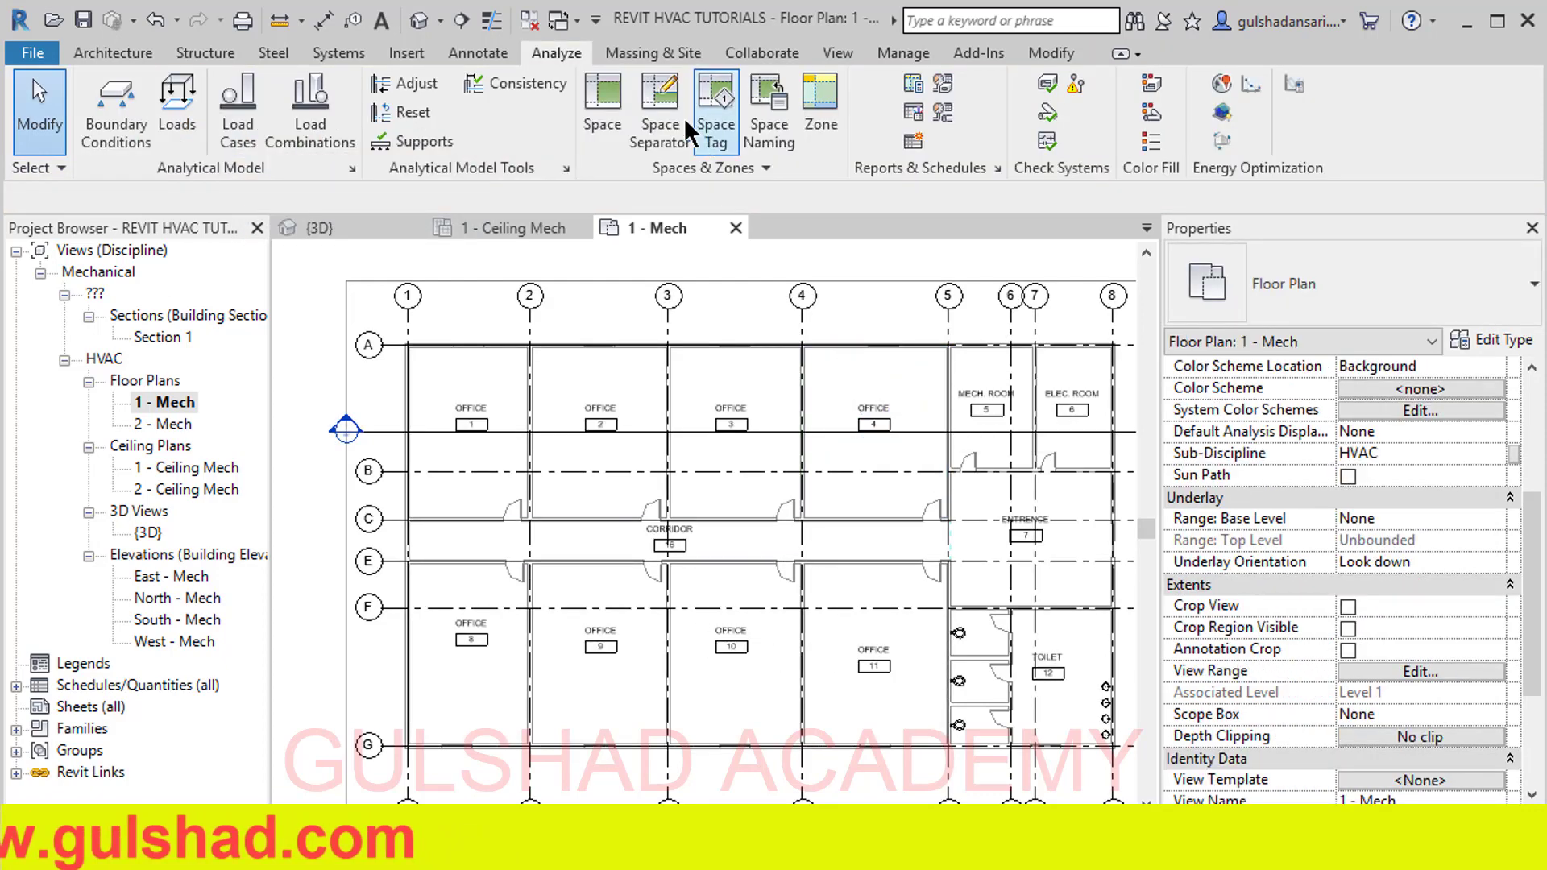
# Step: Create a third HVAC zone from the corridor, entrance, mechanical room, electrical room and toilet spaces
pyautogui.click(820, 117)
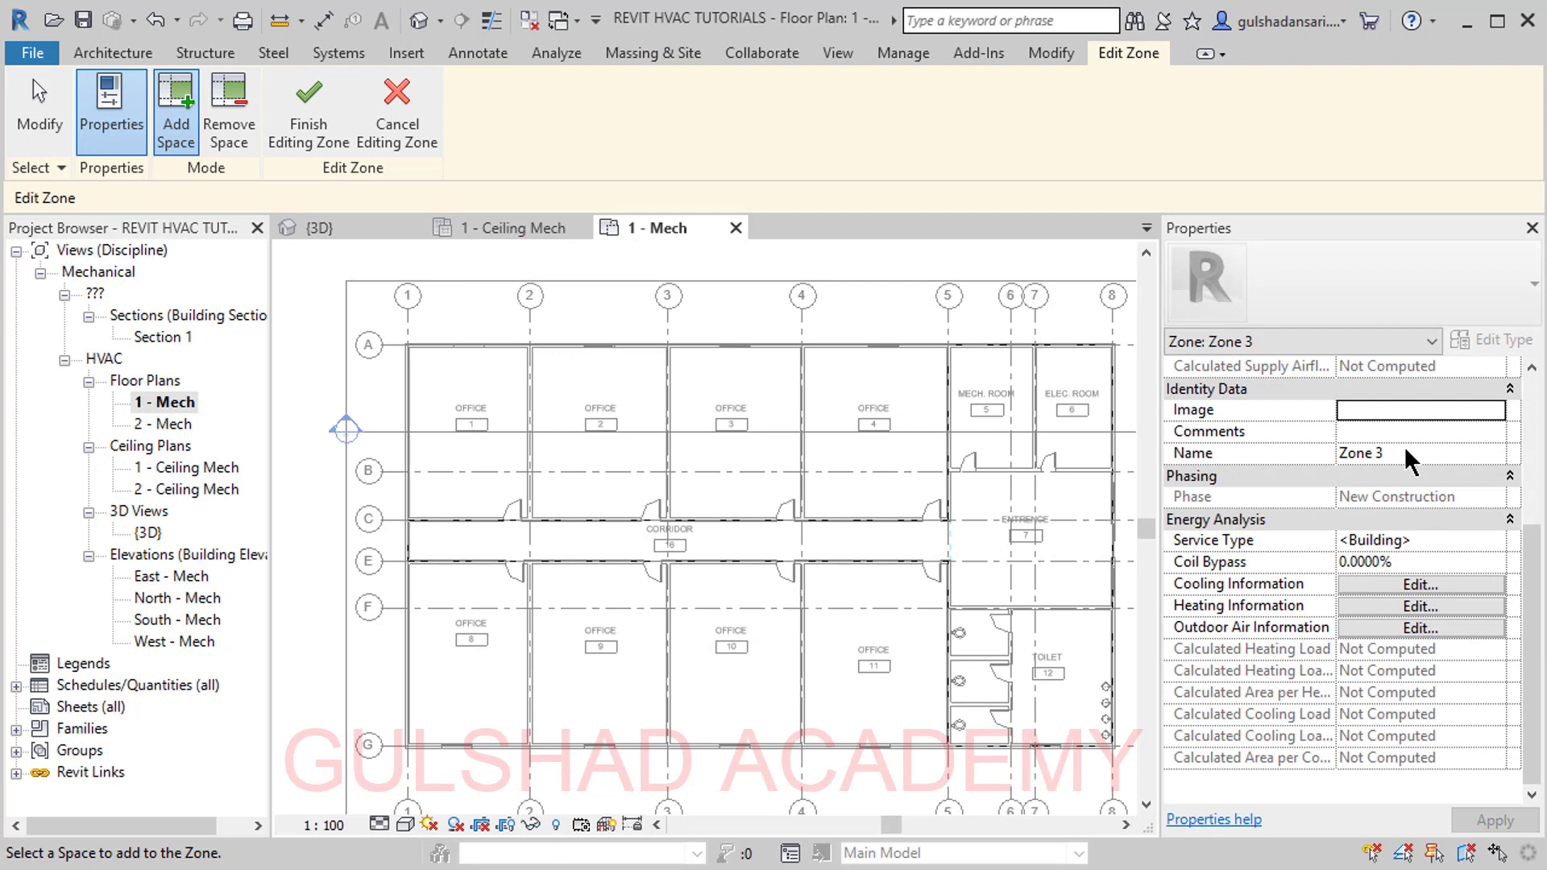
pyautogui.click(314, 136)
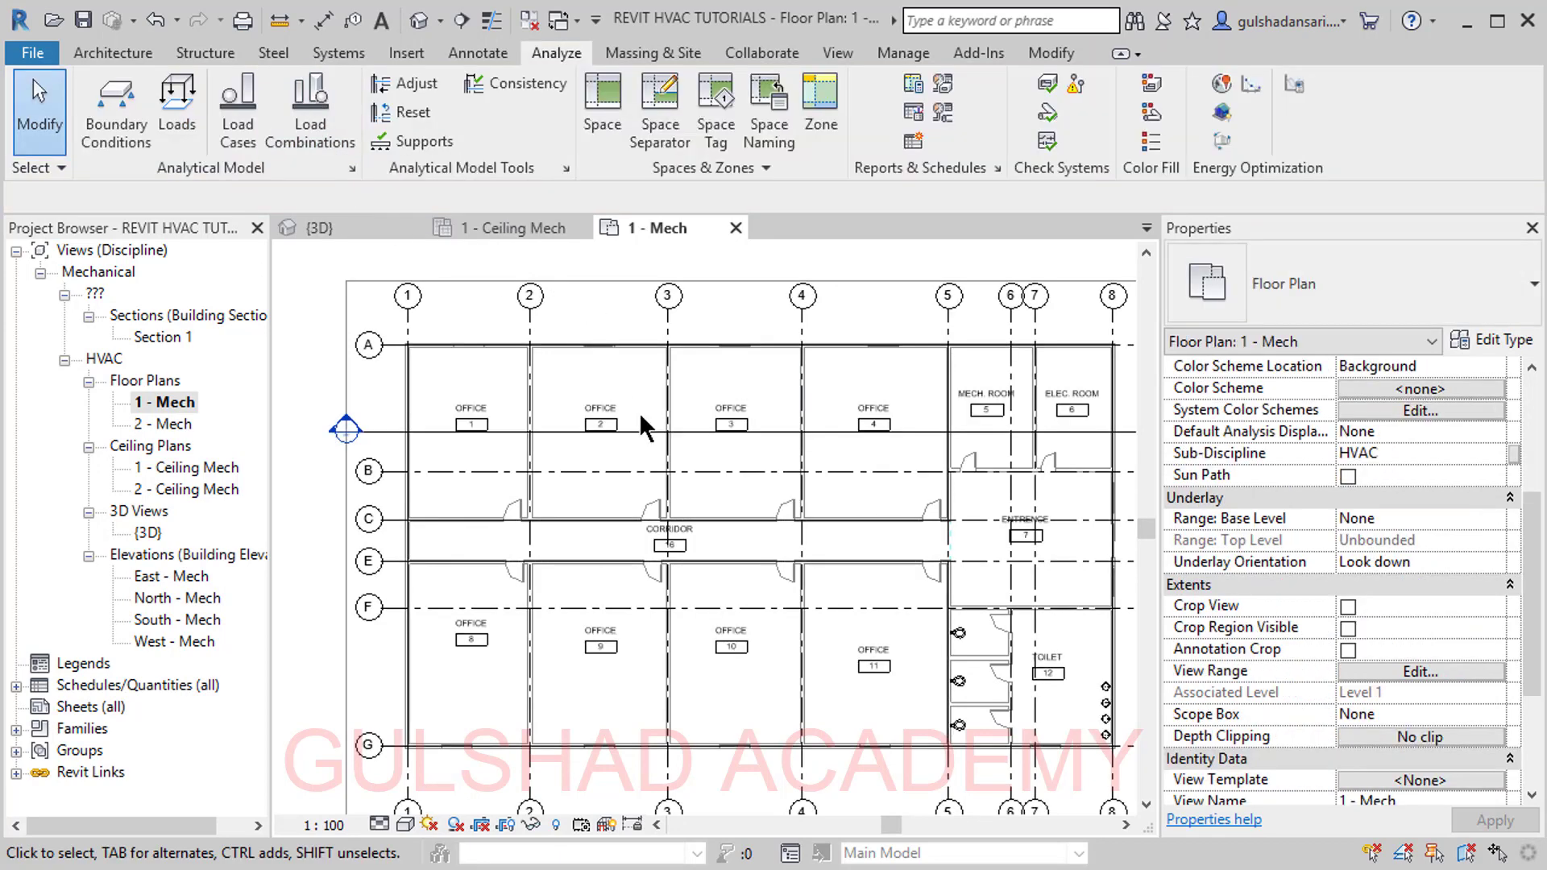
# Step: Check the extents of all three HVAC zones by selecting each one in the floor plan
pyautogui.click(757, 538)
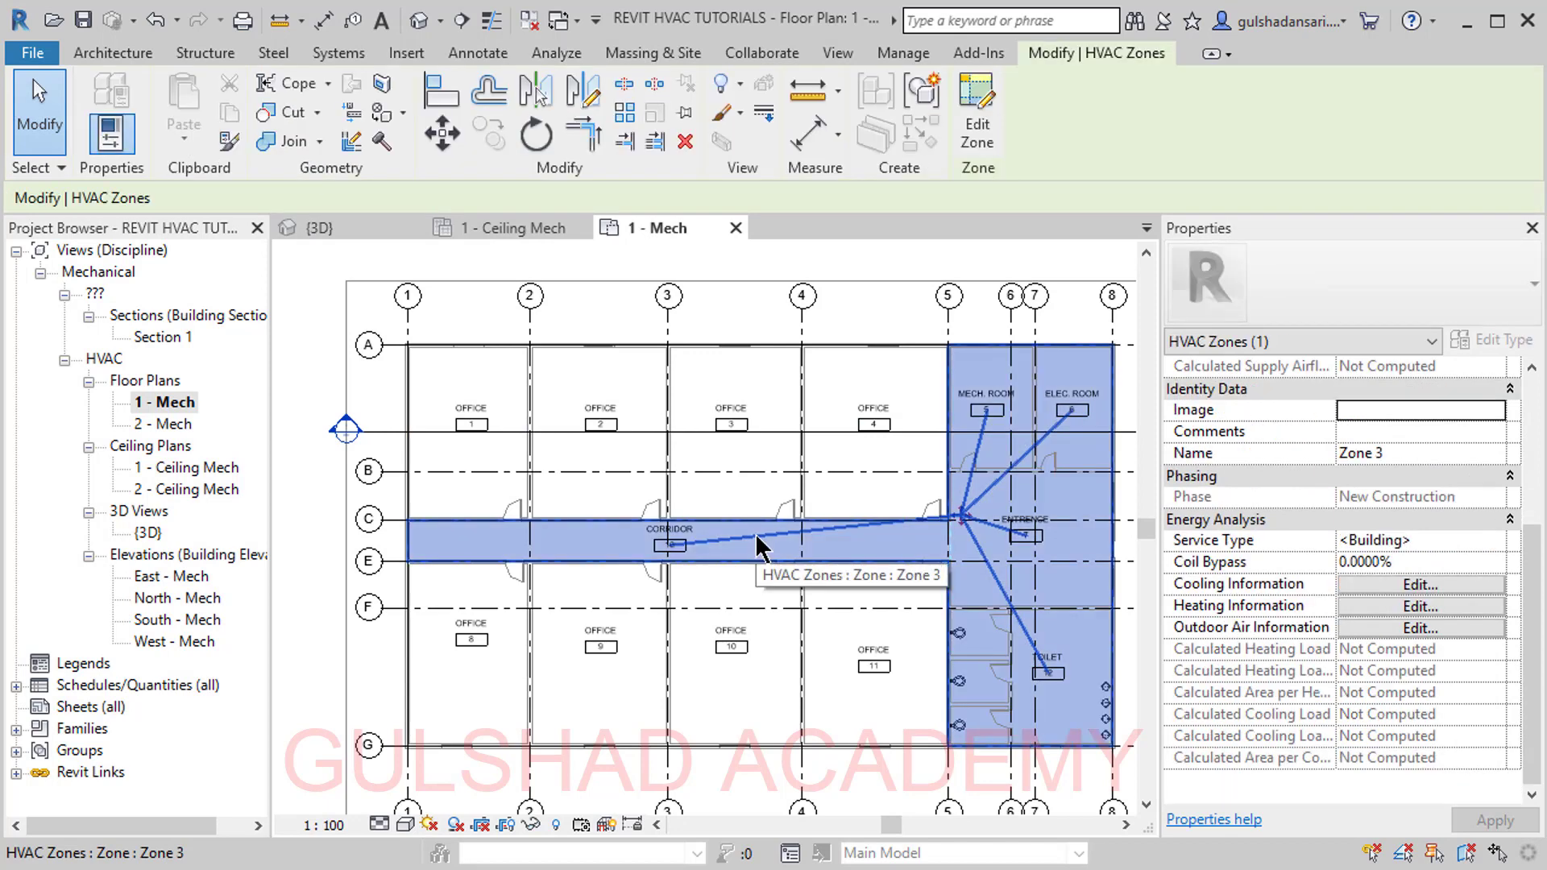
pyautogui.click(659, 654)
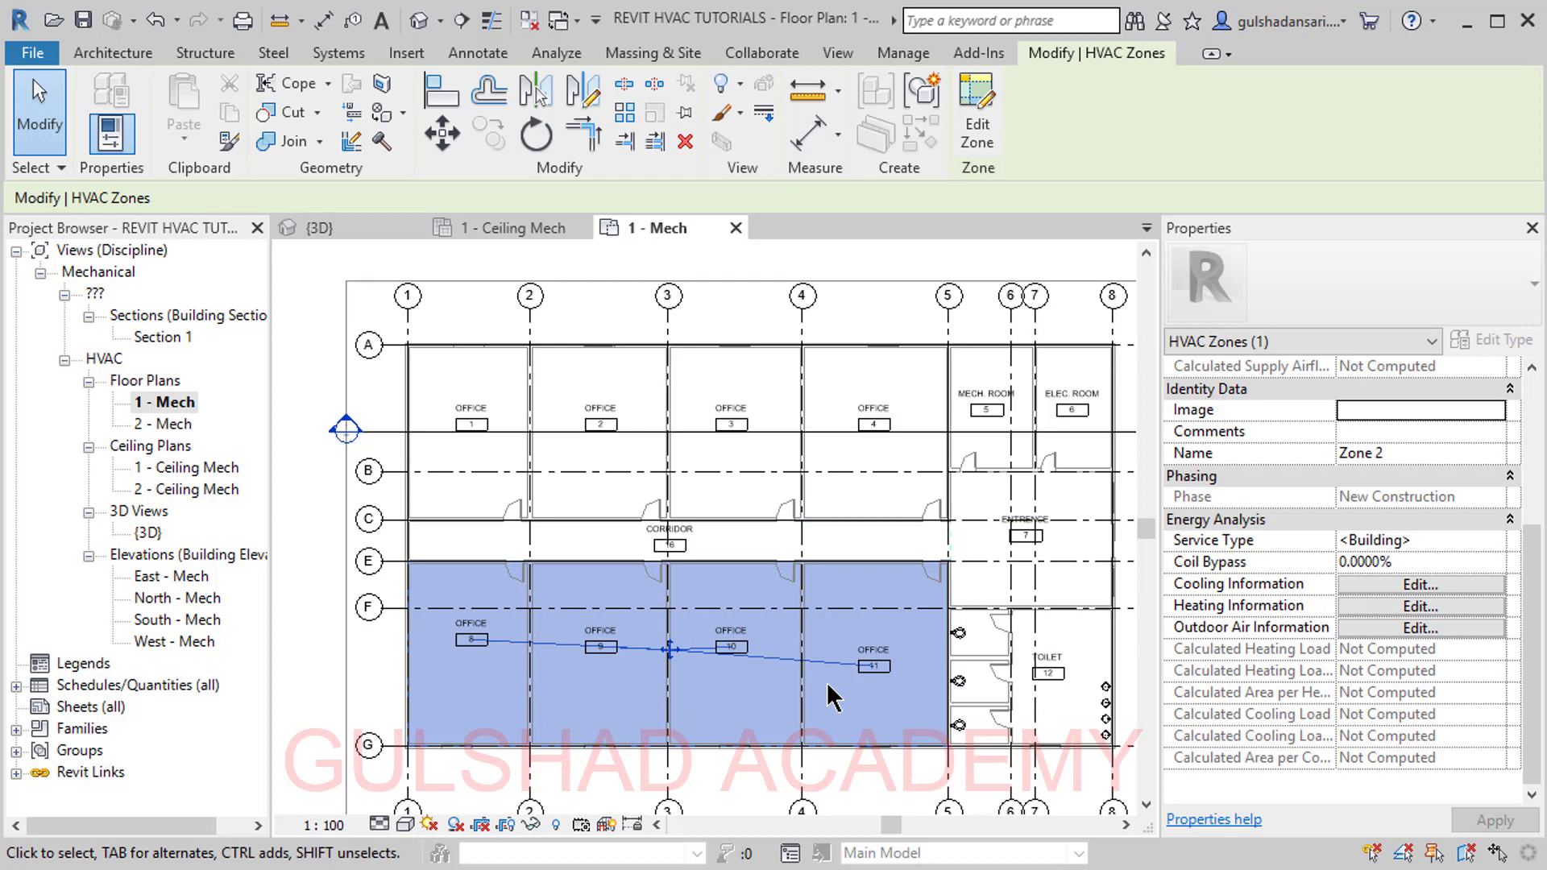
pyautogui.click(646, 430)
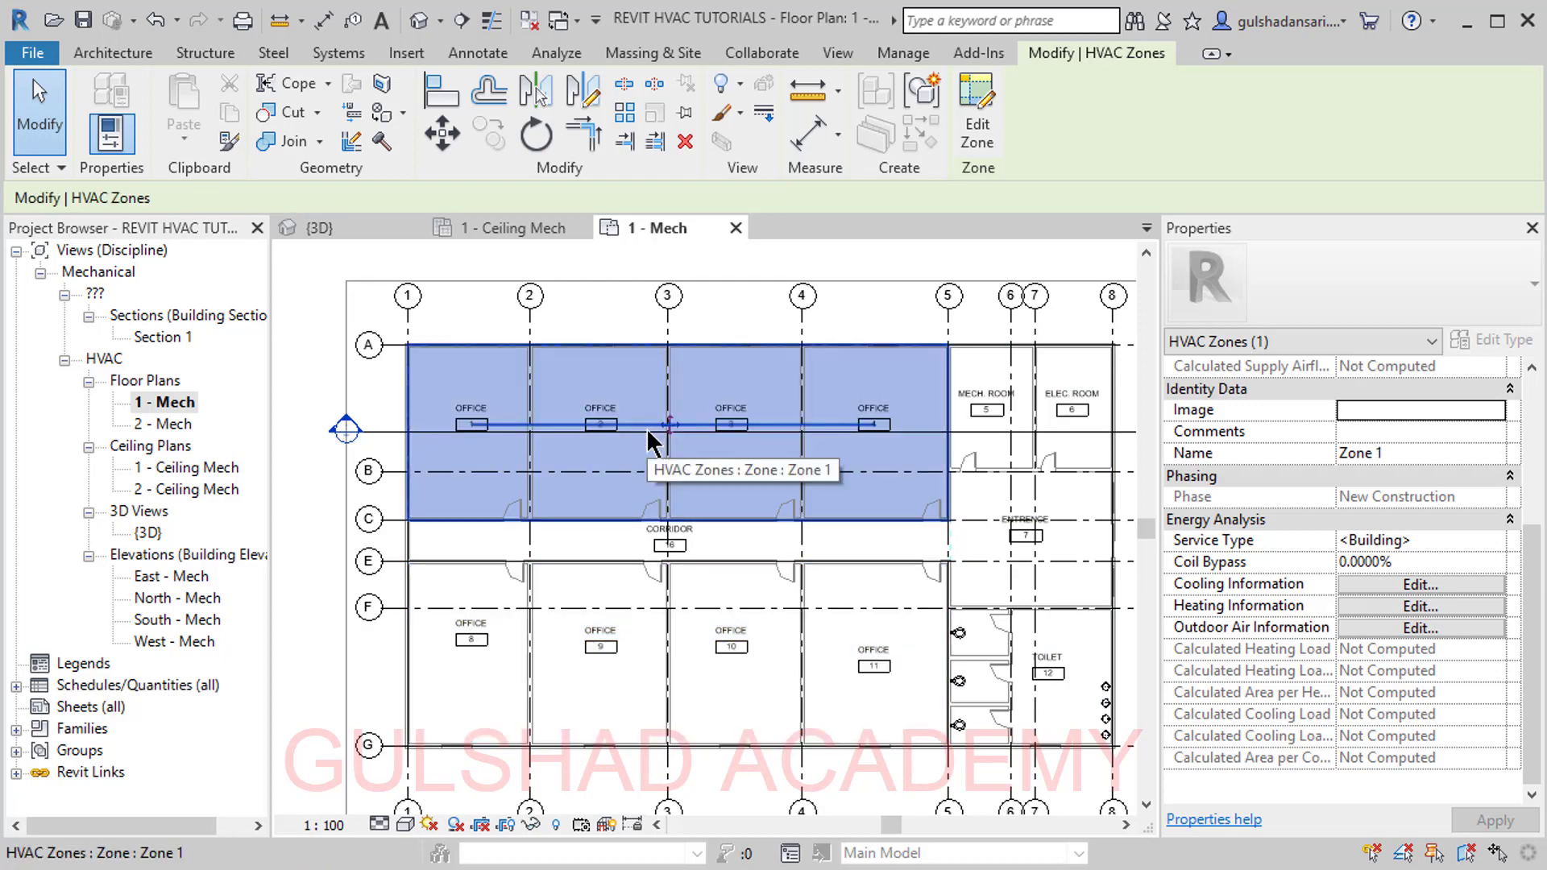
pyautogui.click(453, 310)
pyautogui.scroll(-3, 448, 351)
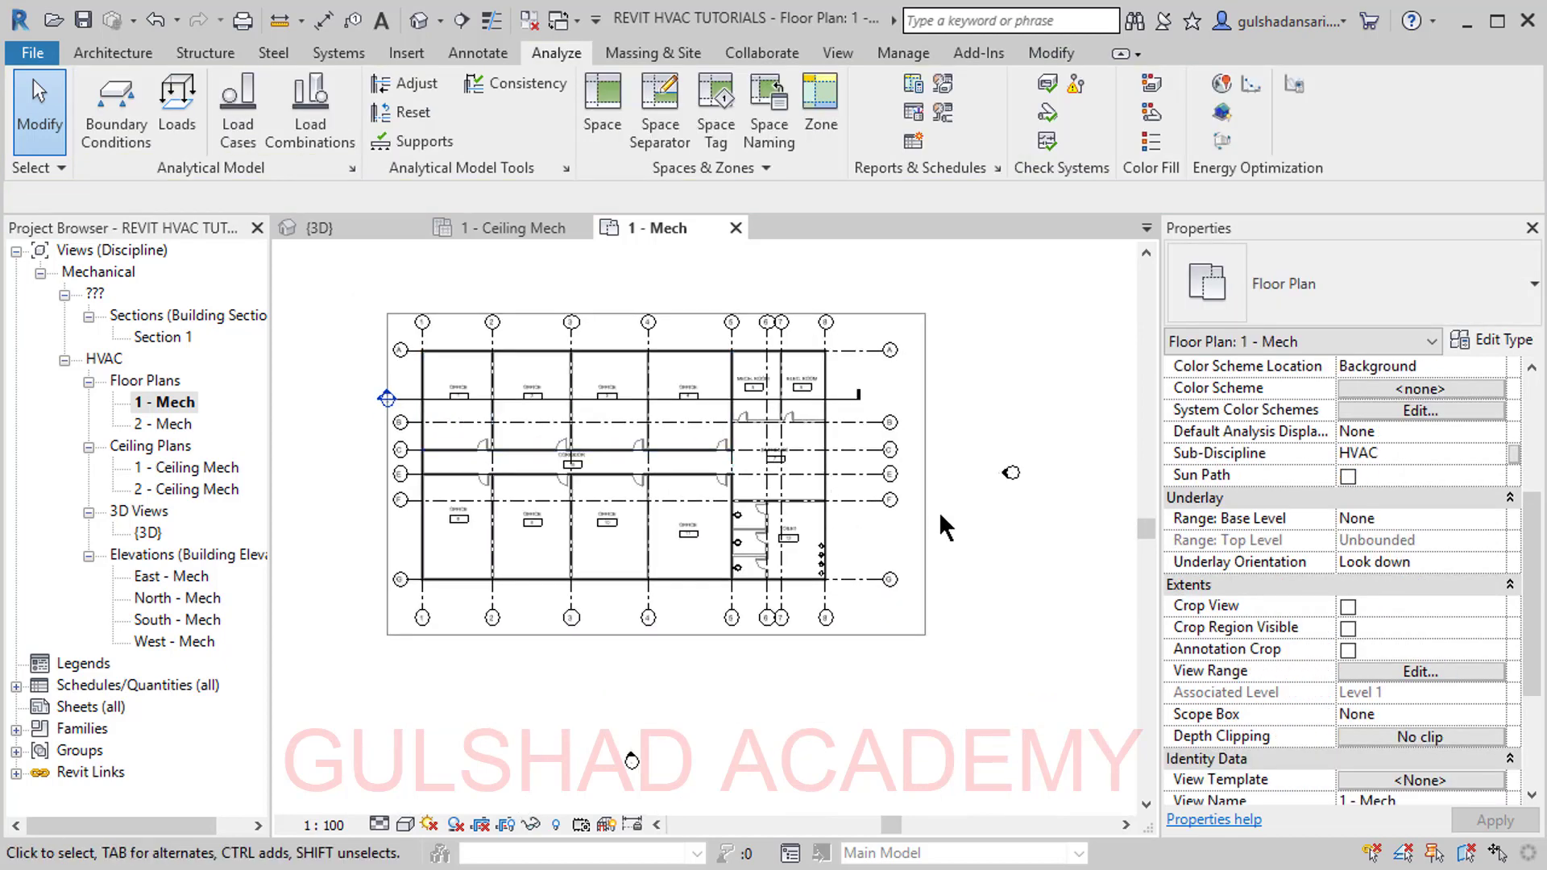
pyautogui.moveTo(1007, 557); pyautogui.dragTo(990, 559, button='middle')
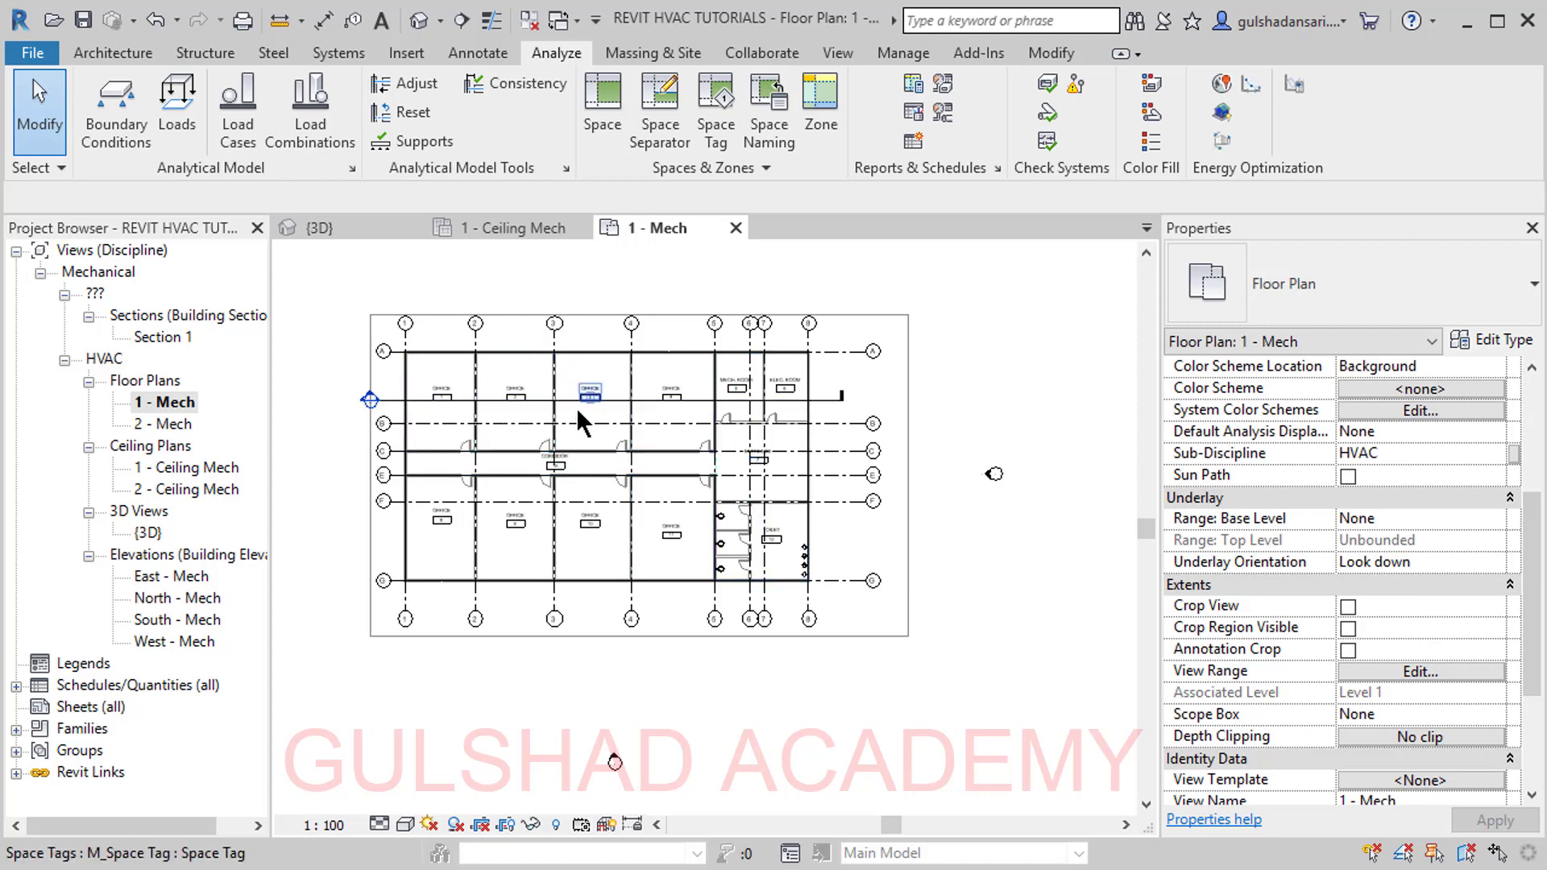
# Step: Select the zone of offices 8 to 11 and look through its available energy analysis service types, keeping <Building>
pyautogui.scroll(2, 483, 425)
pyautogui.scroll(1, 561, 522)
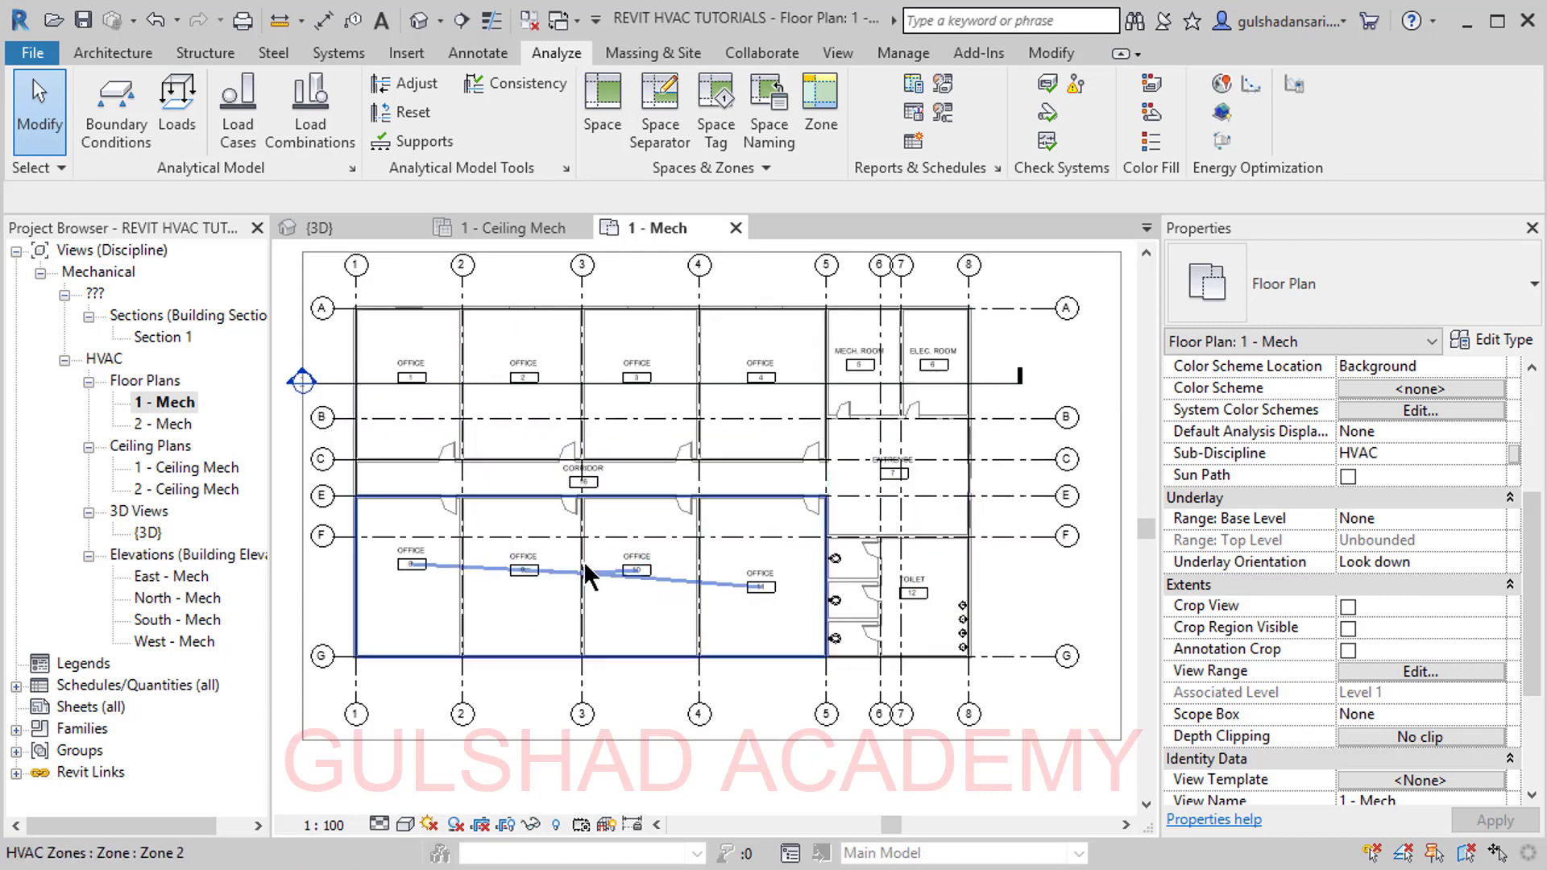
pyautogui.click(592, 580)
pyautogui.scroll(1, 518, 656)
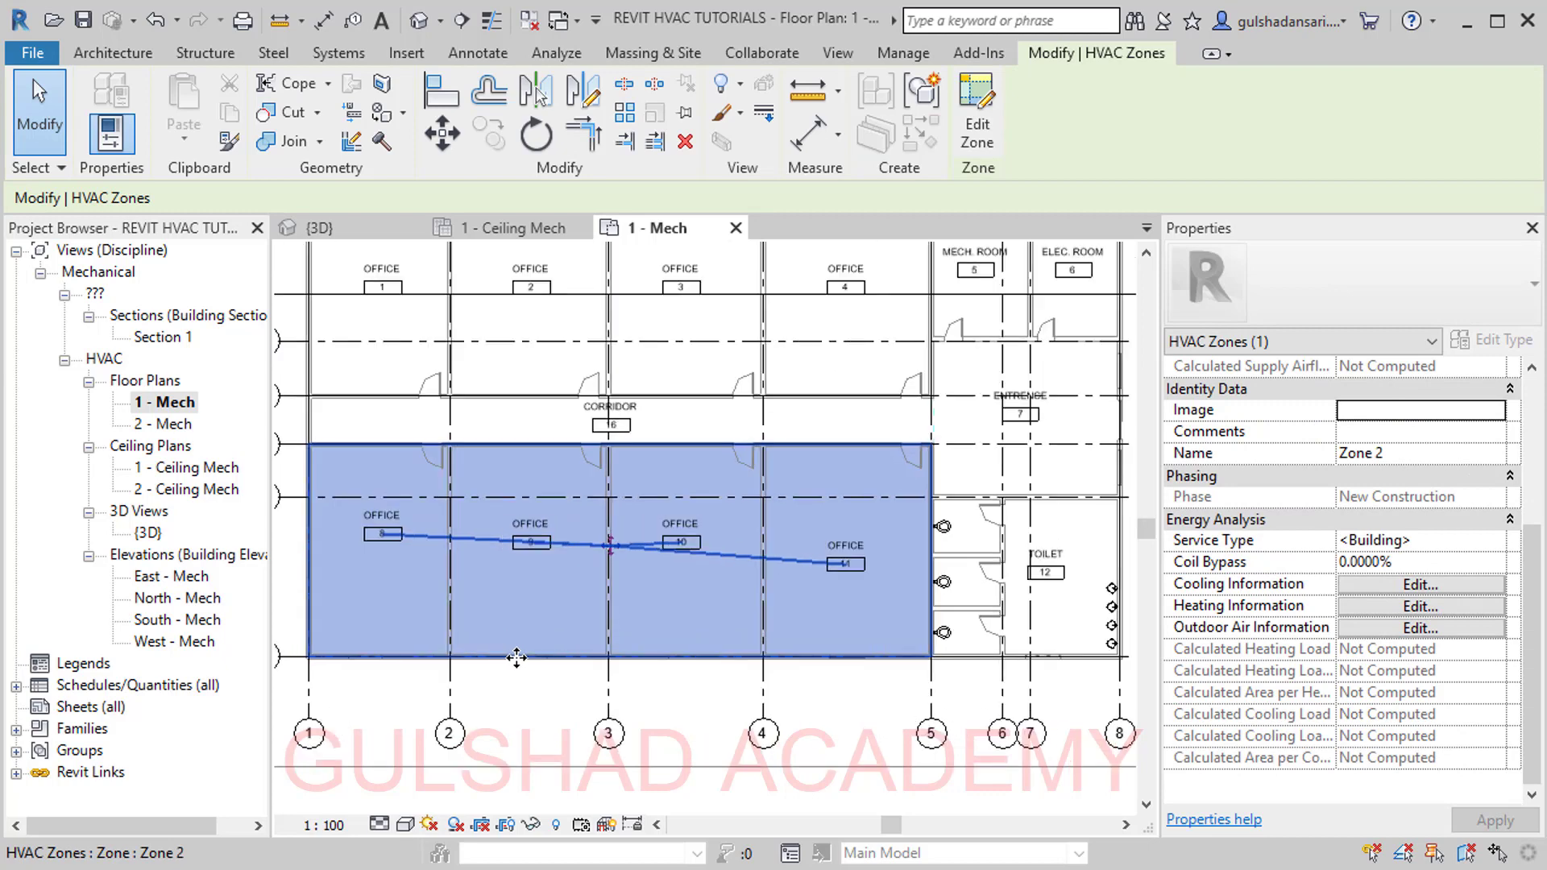
pyautogui.moveTo(516, 657); pyautogui.dragTo(608, 500, button='middle')
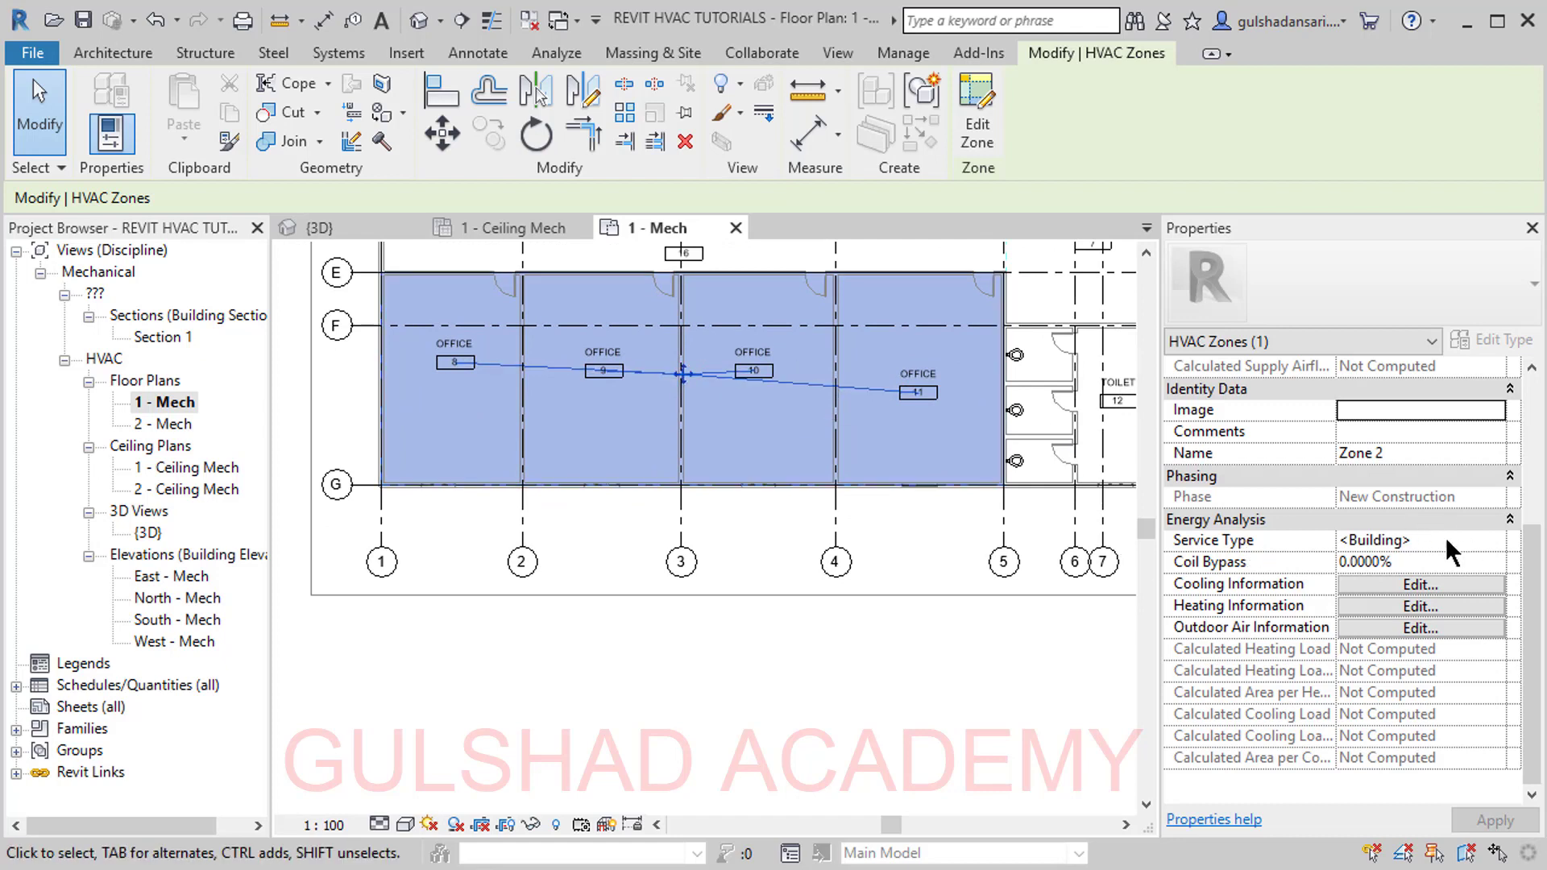
pyautogui.click(1430, 541)
pyautogui.click(1494, 542)
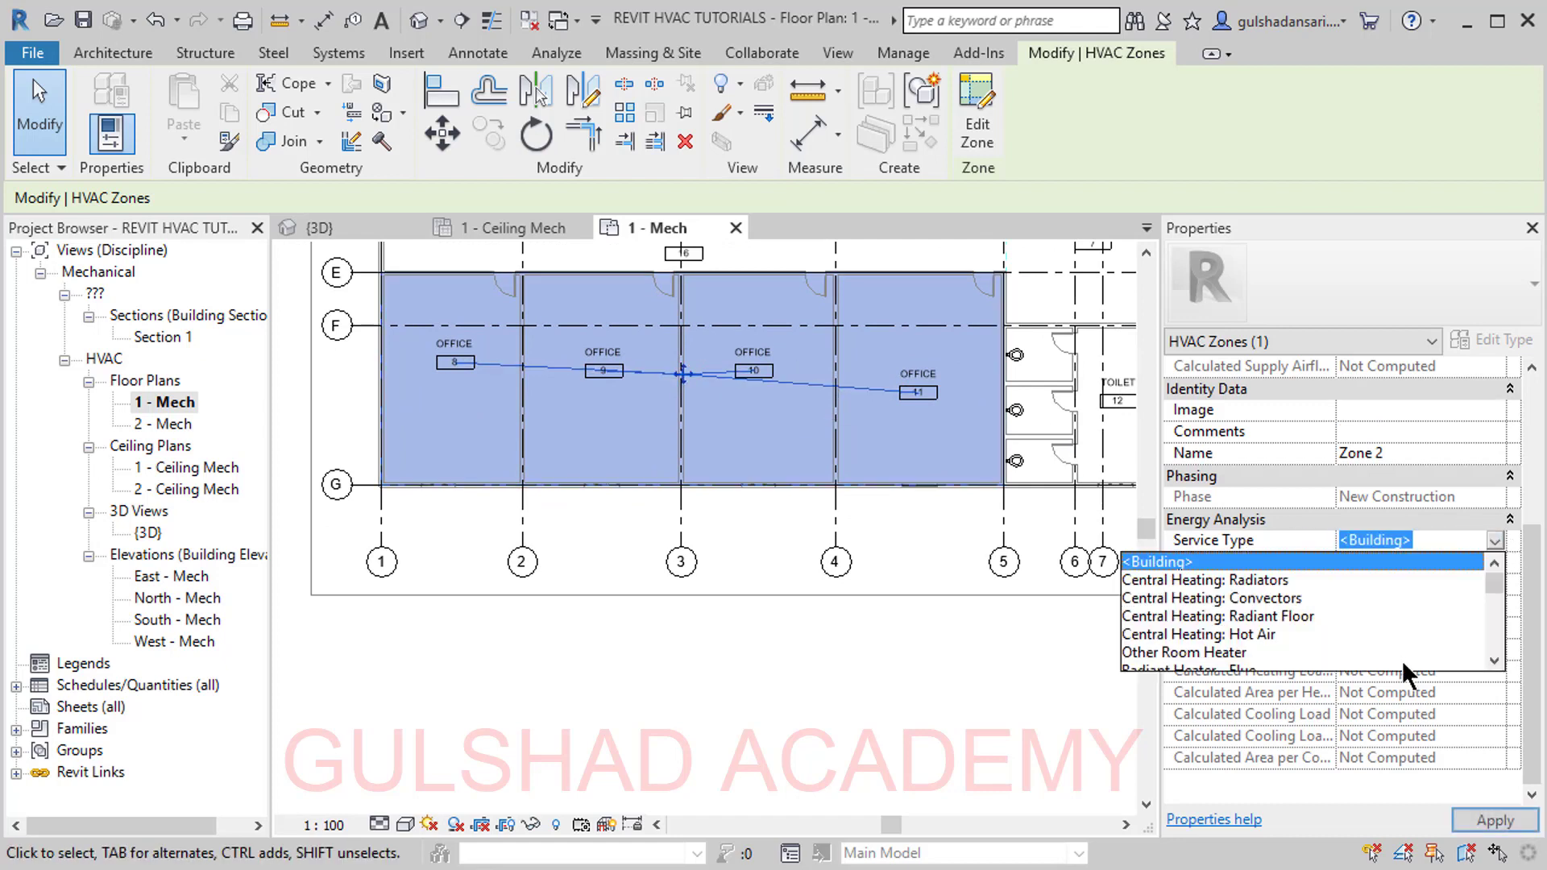
pyautogui.scroll(-10, 1221, 617)
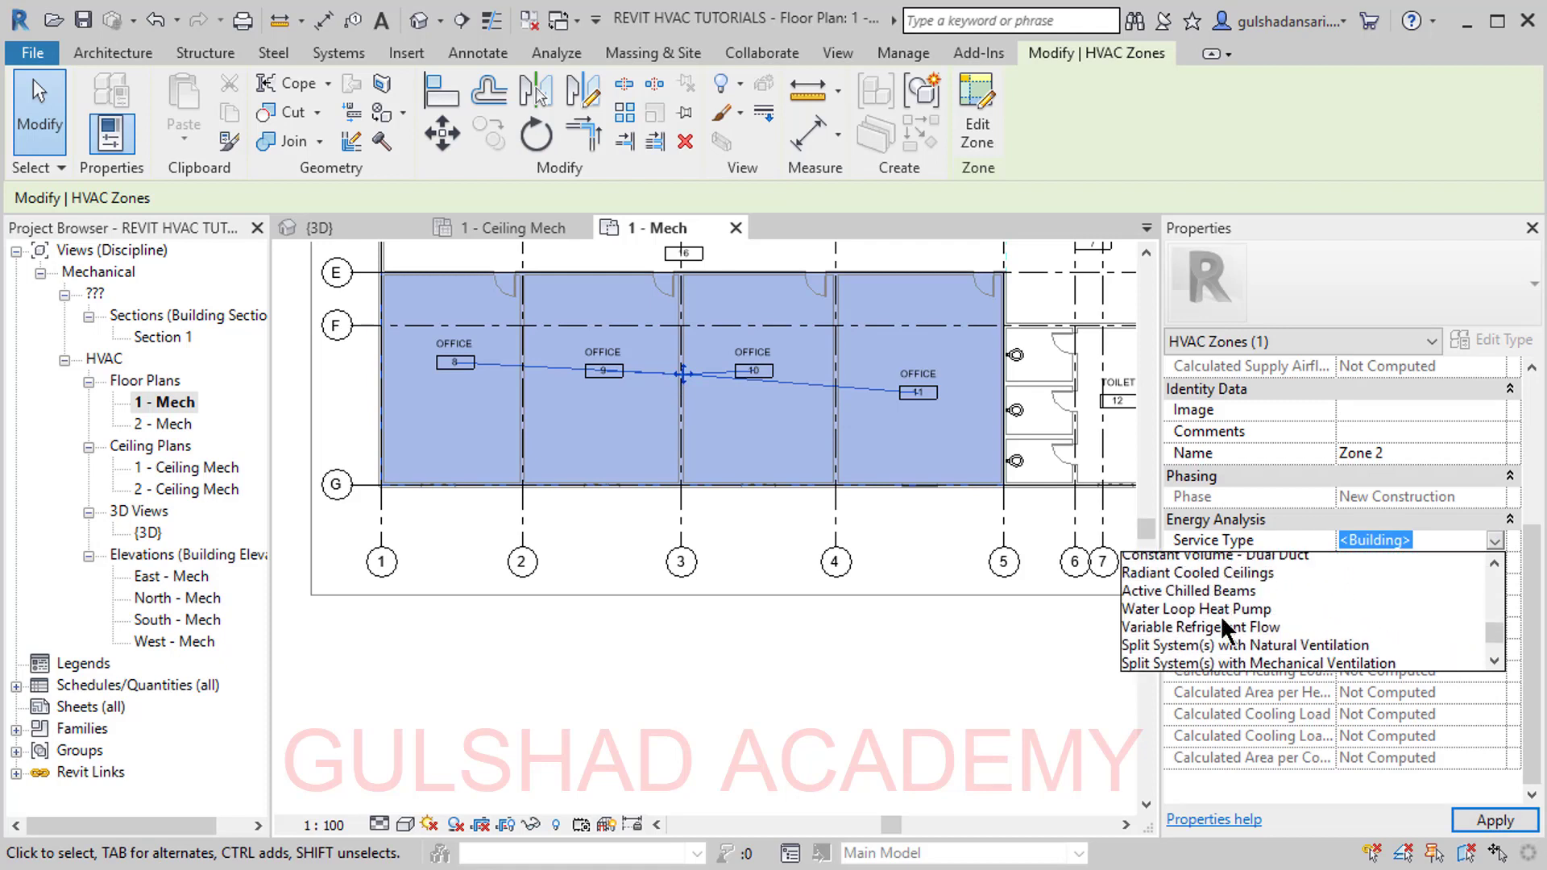
pyautogui.scroll(9, 1222, 617)
pyautogui.scroll(3, 1221, 615)
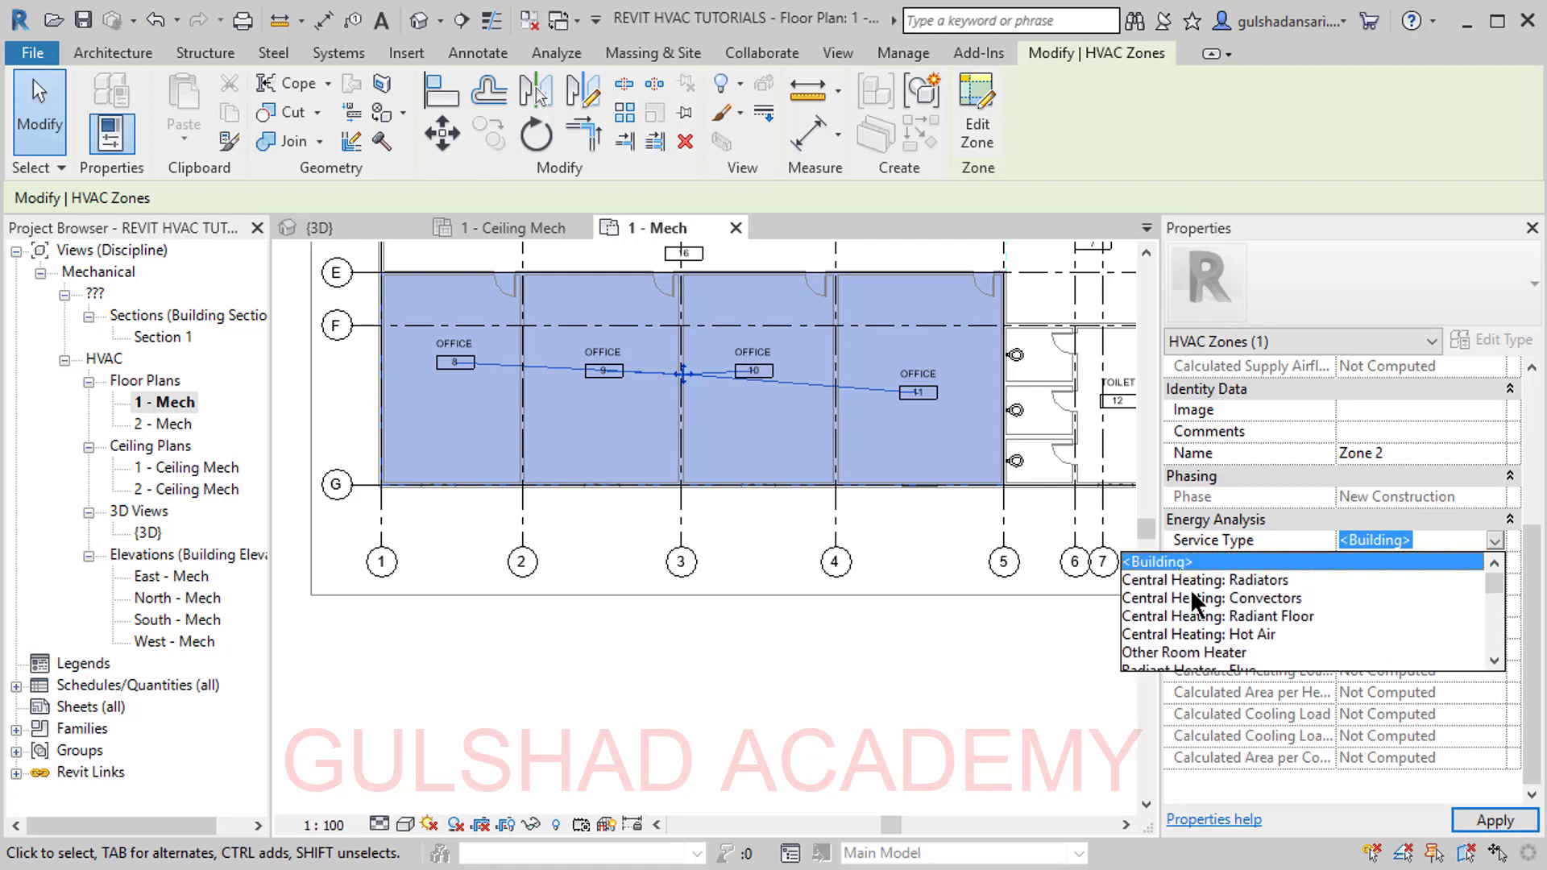
pyautogui.scroll(-1, 1196, 583)
pyautogui.scroll(-2, 1208, 600)
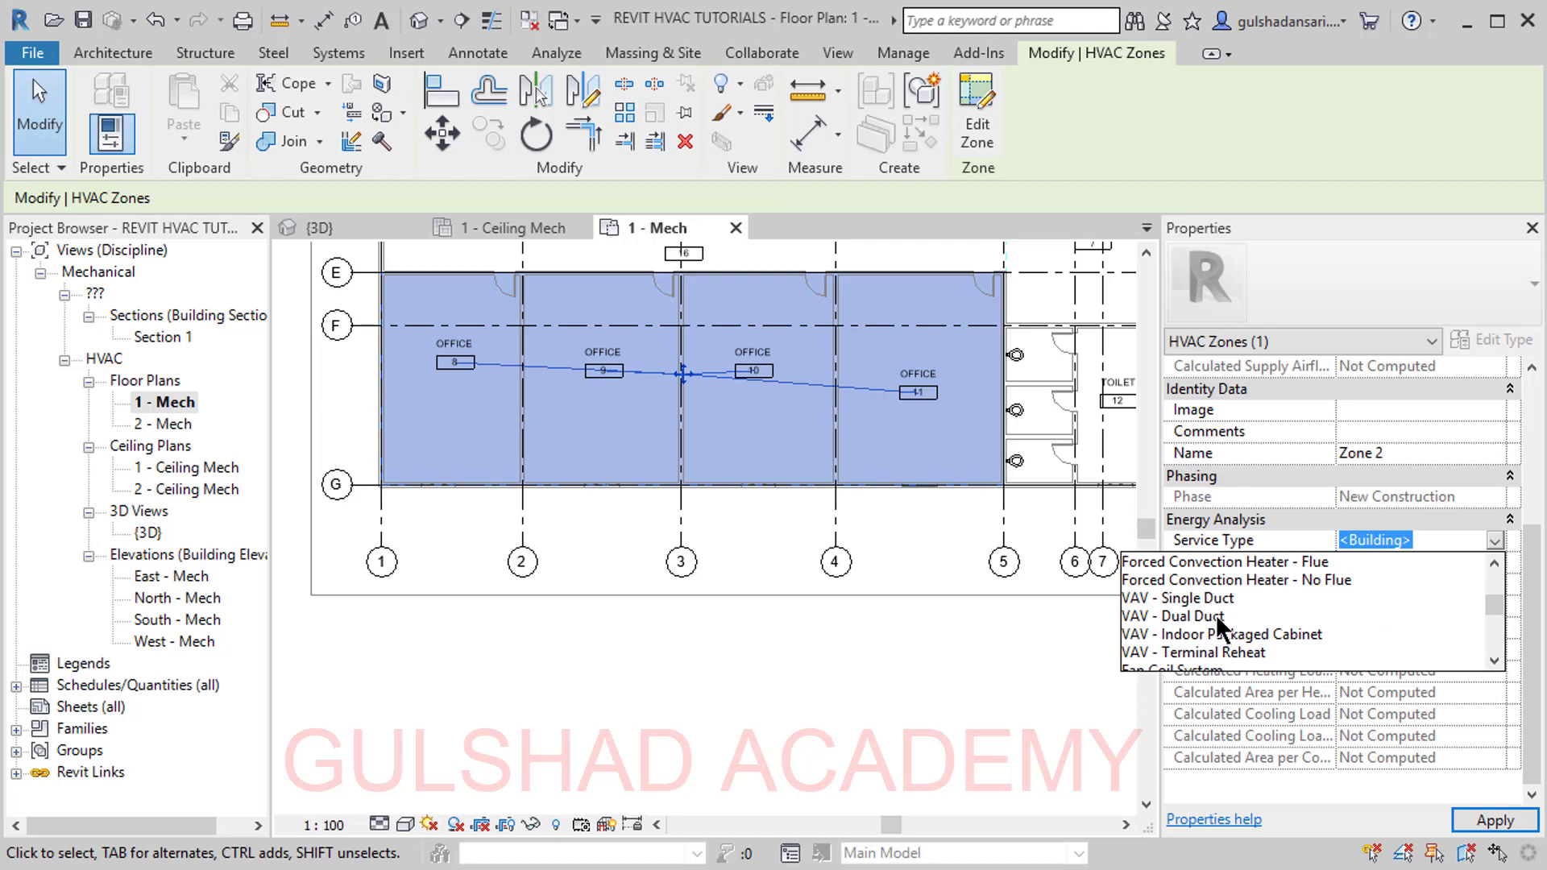
pyautogui.scroll(-1, 1257, 604)
pyautogui.scroll(-3, 1257, 614)
pyautogui.scroll(3, 1208, 624)
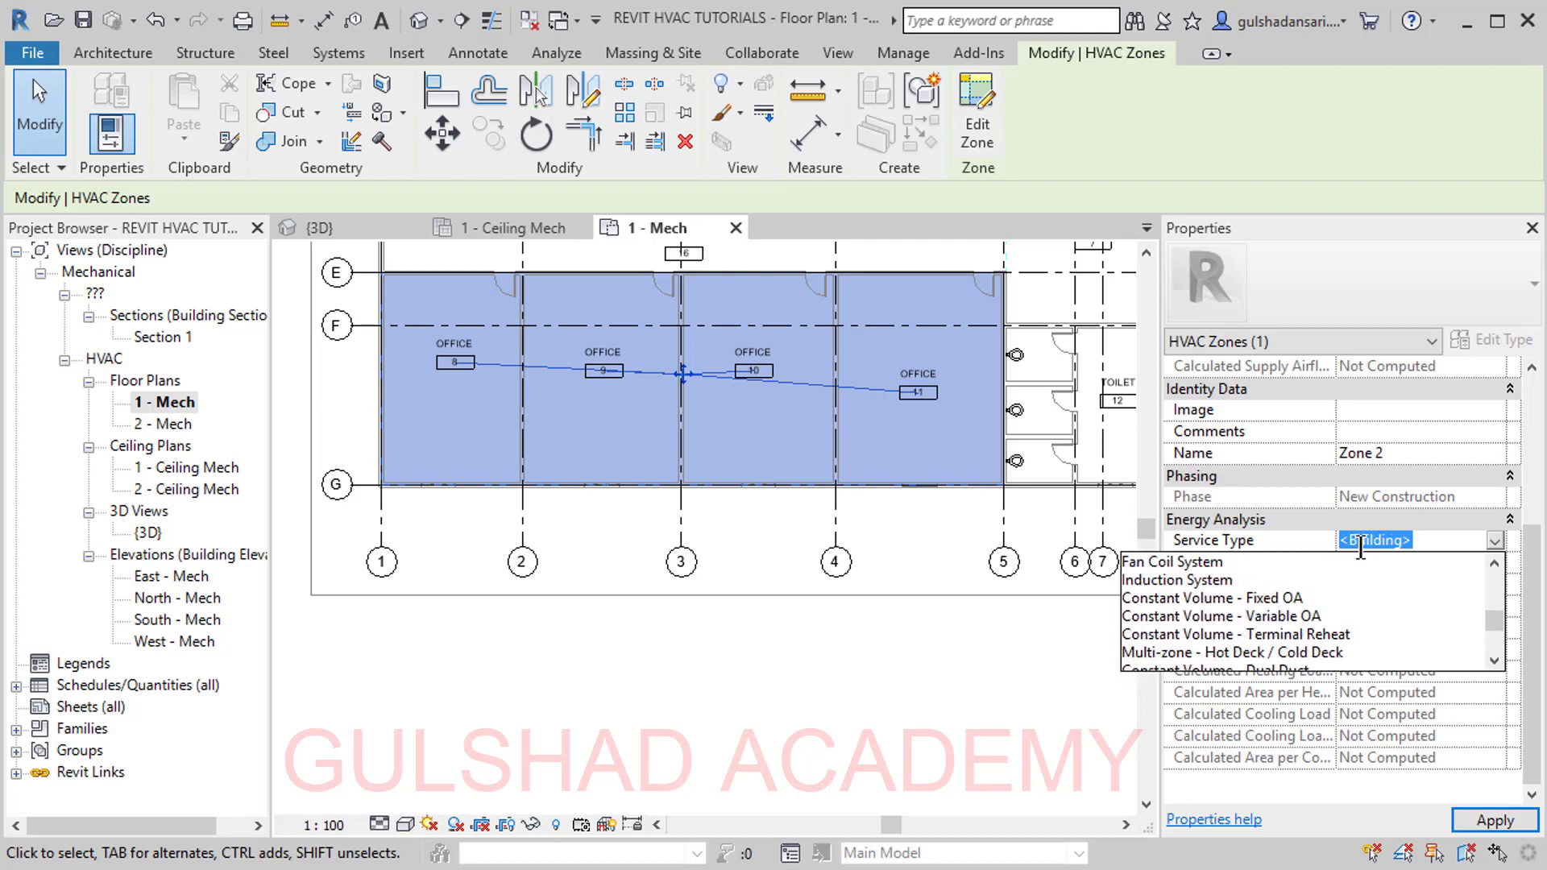
pyautogui.scroll(4, 1182, 618)
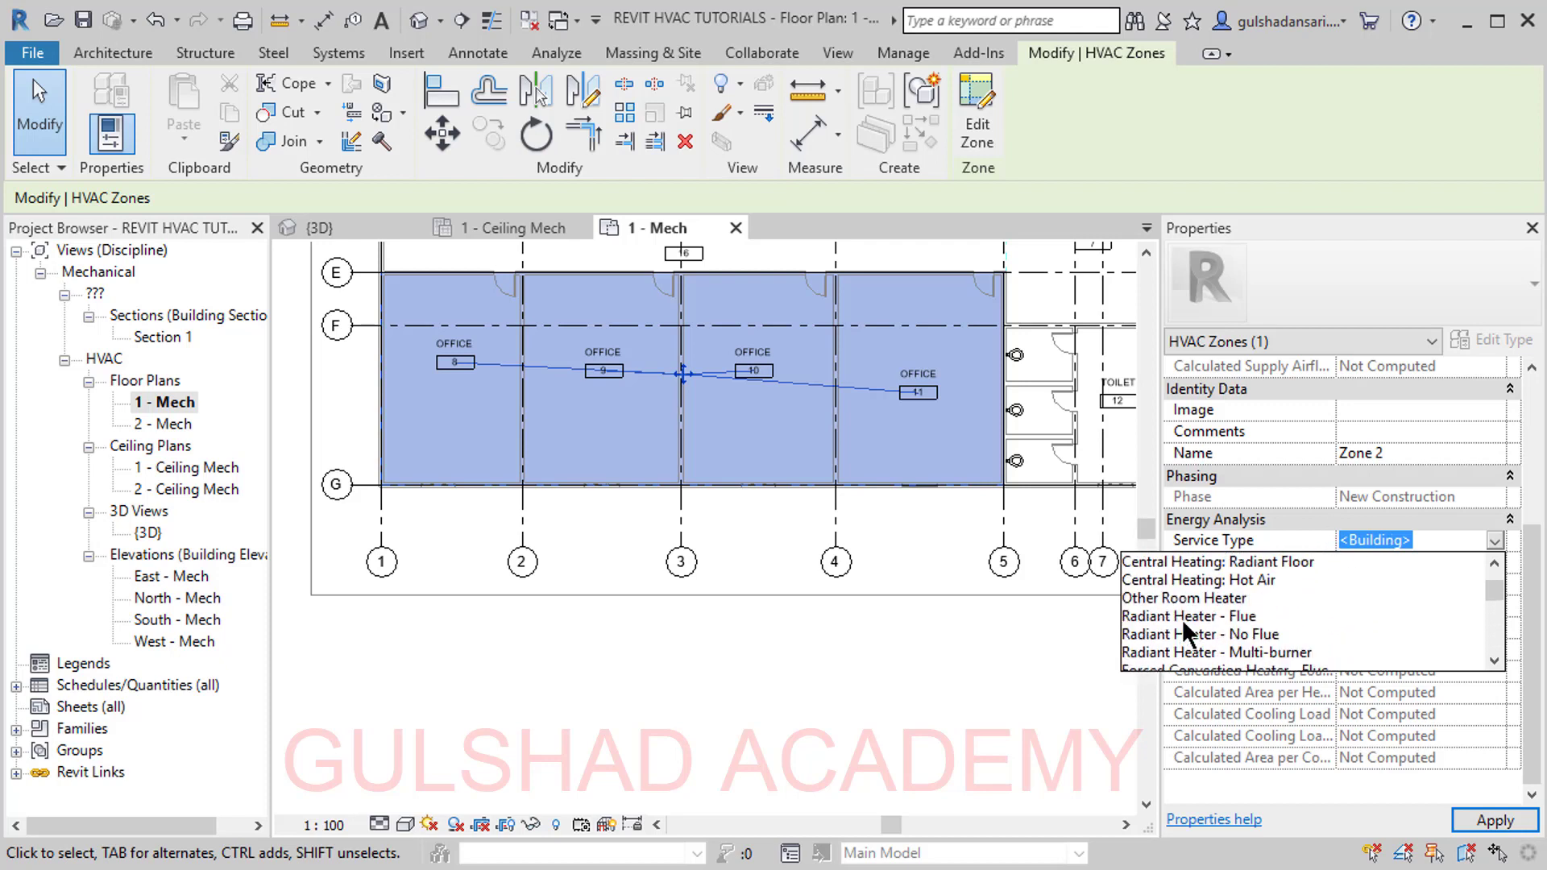
pyautogui.click(1450, 536)
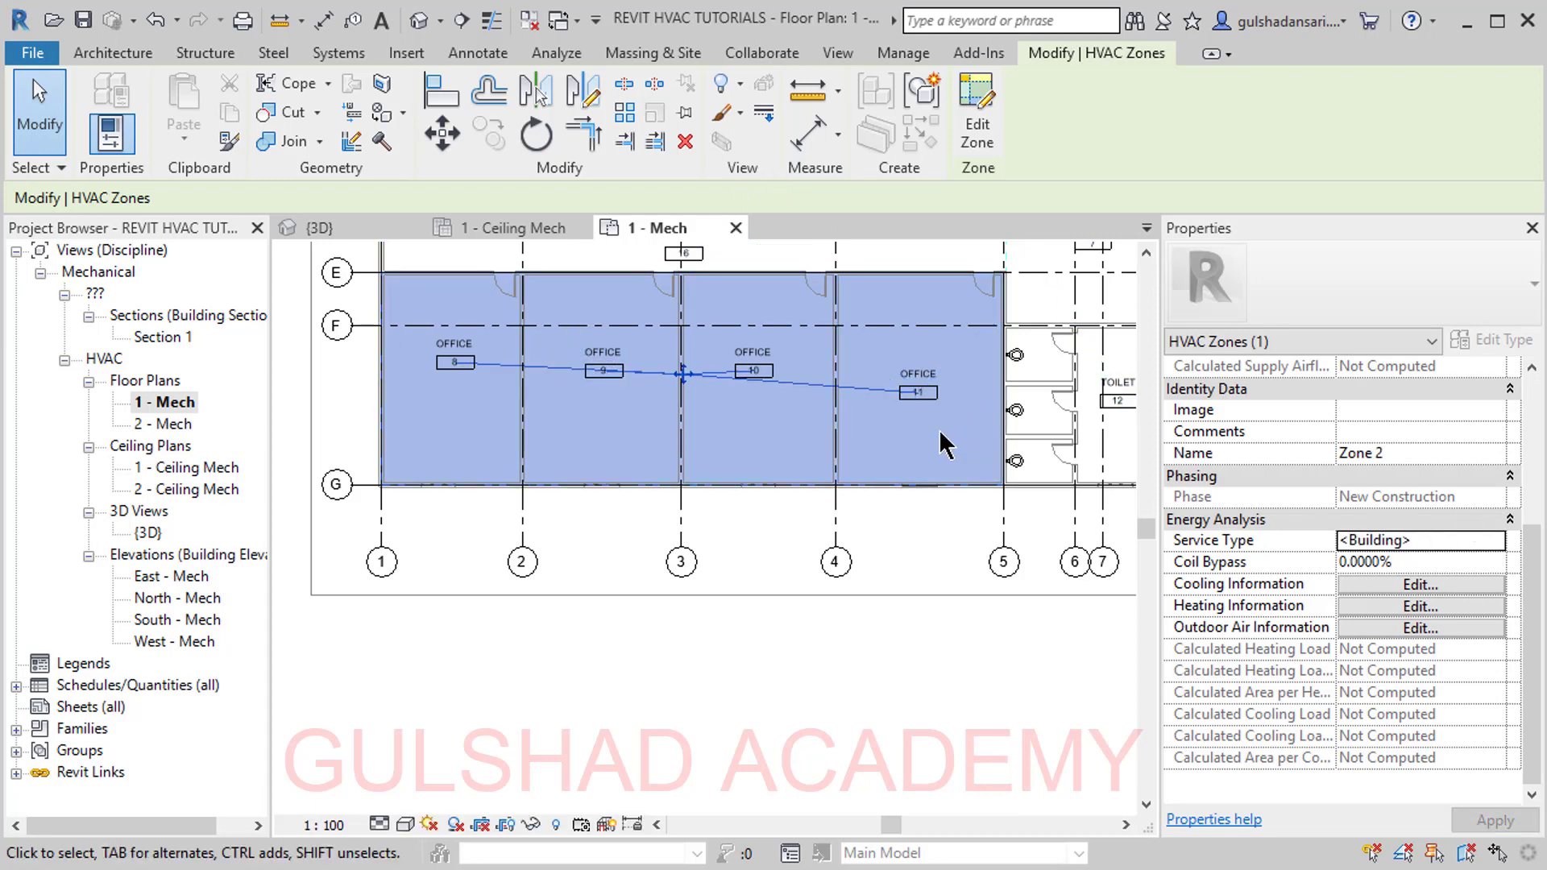
pyautogui.click(1500, 545)
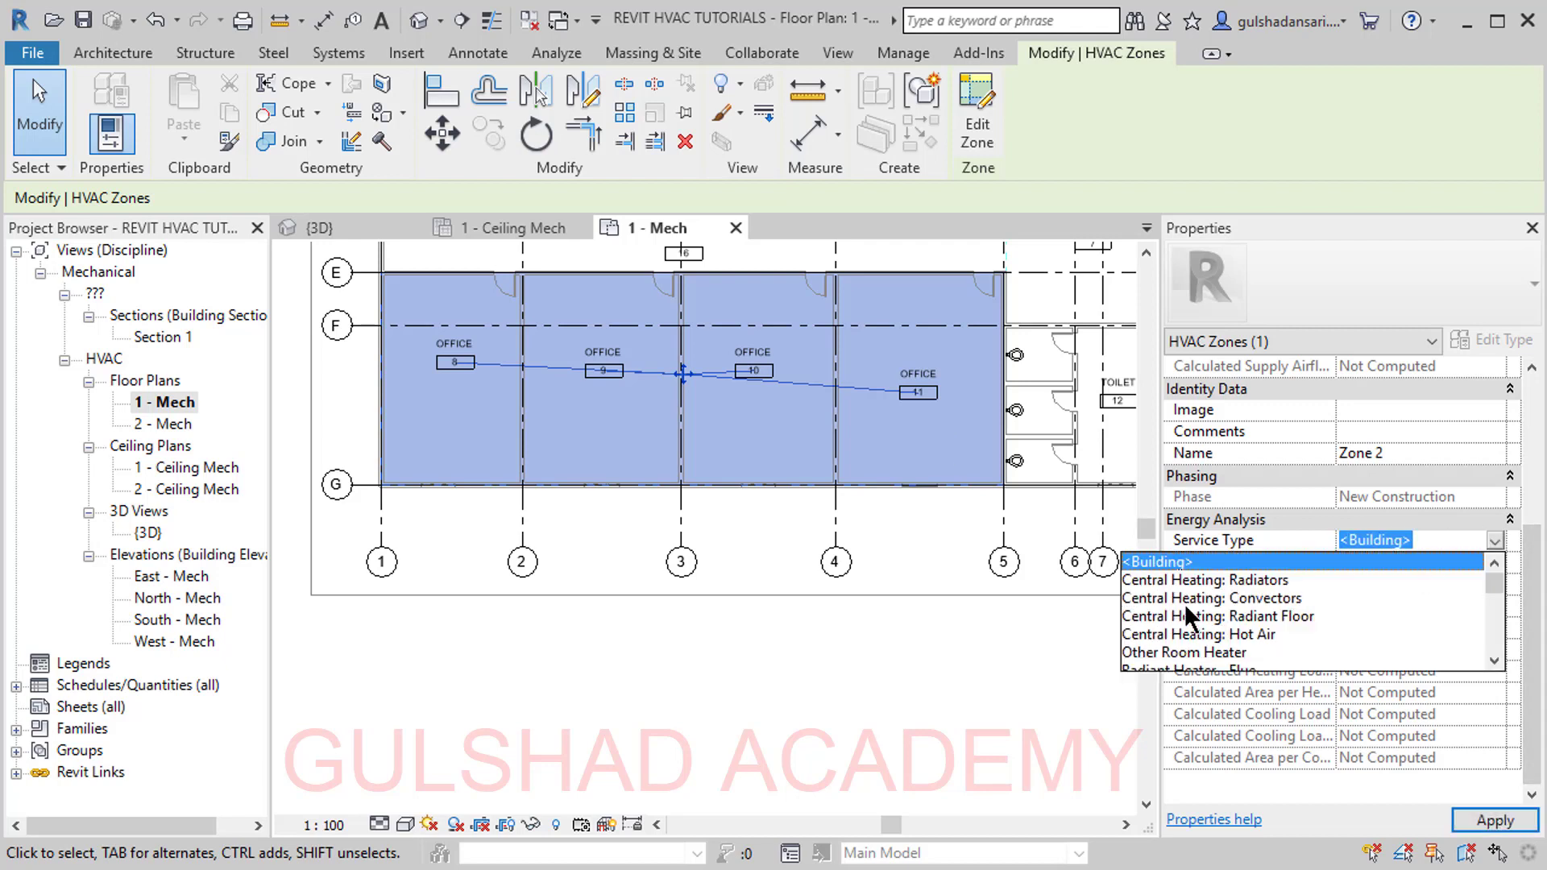
pyautogui.scroll(-4, 1184, 602)
pyautogui.scroll(-4, 1186, 601)
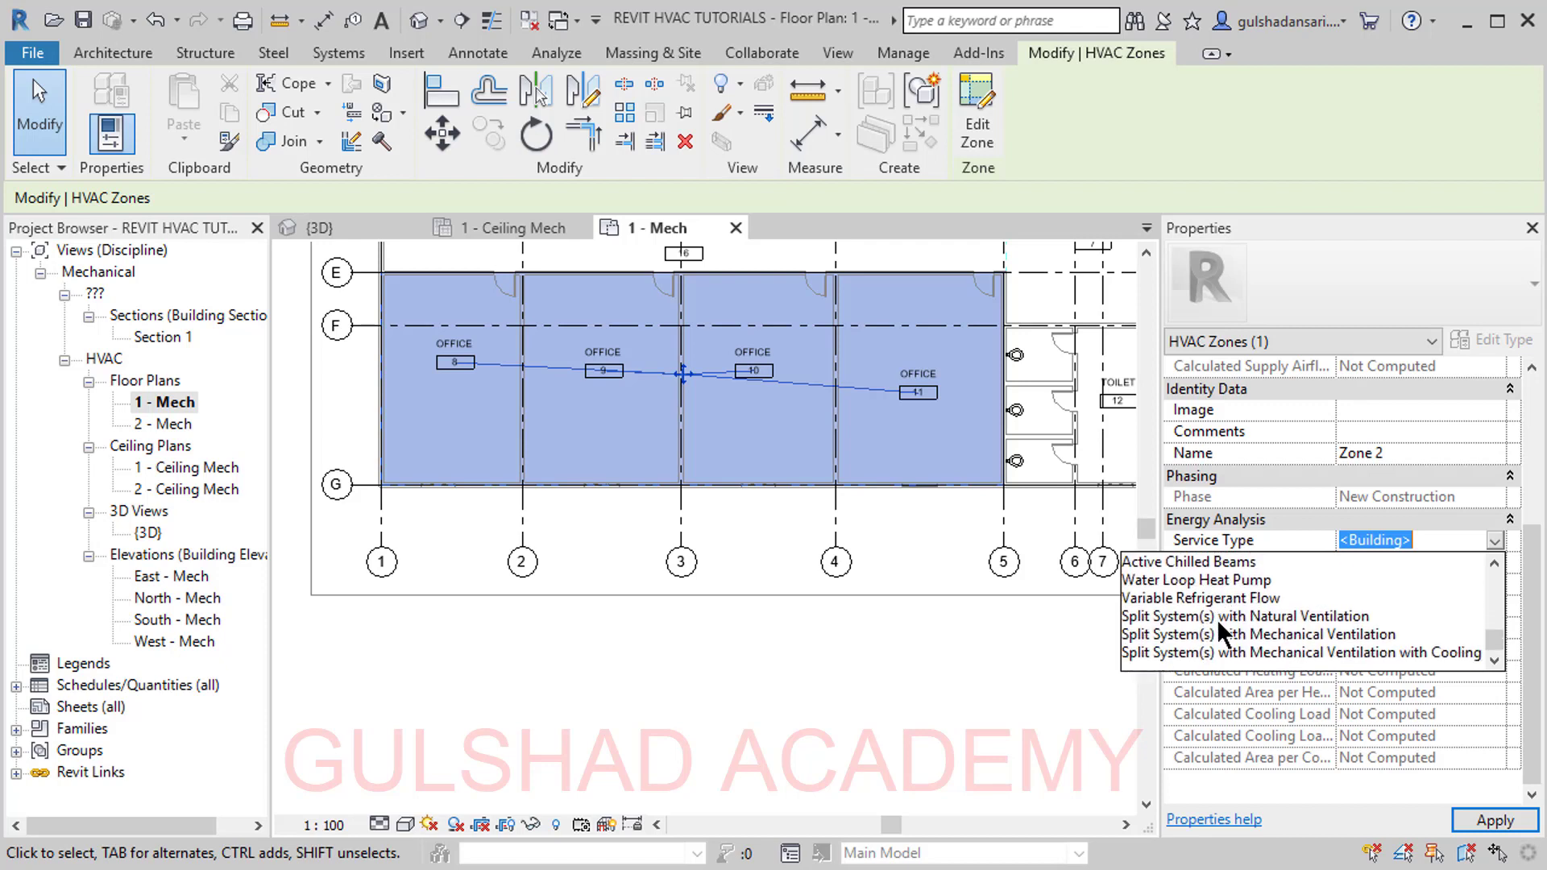
pyautogui.scroll(8, 1193, 625)
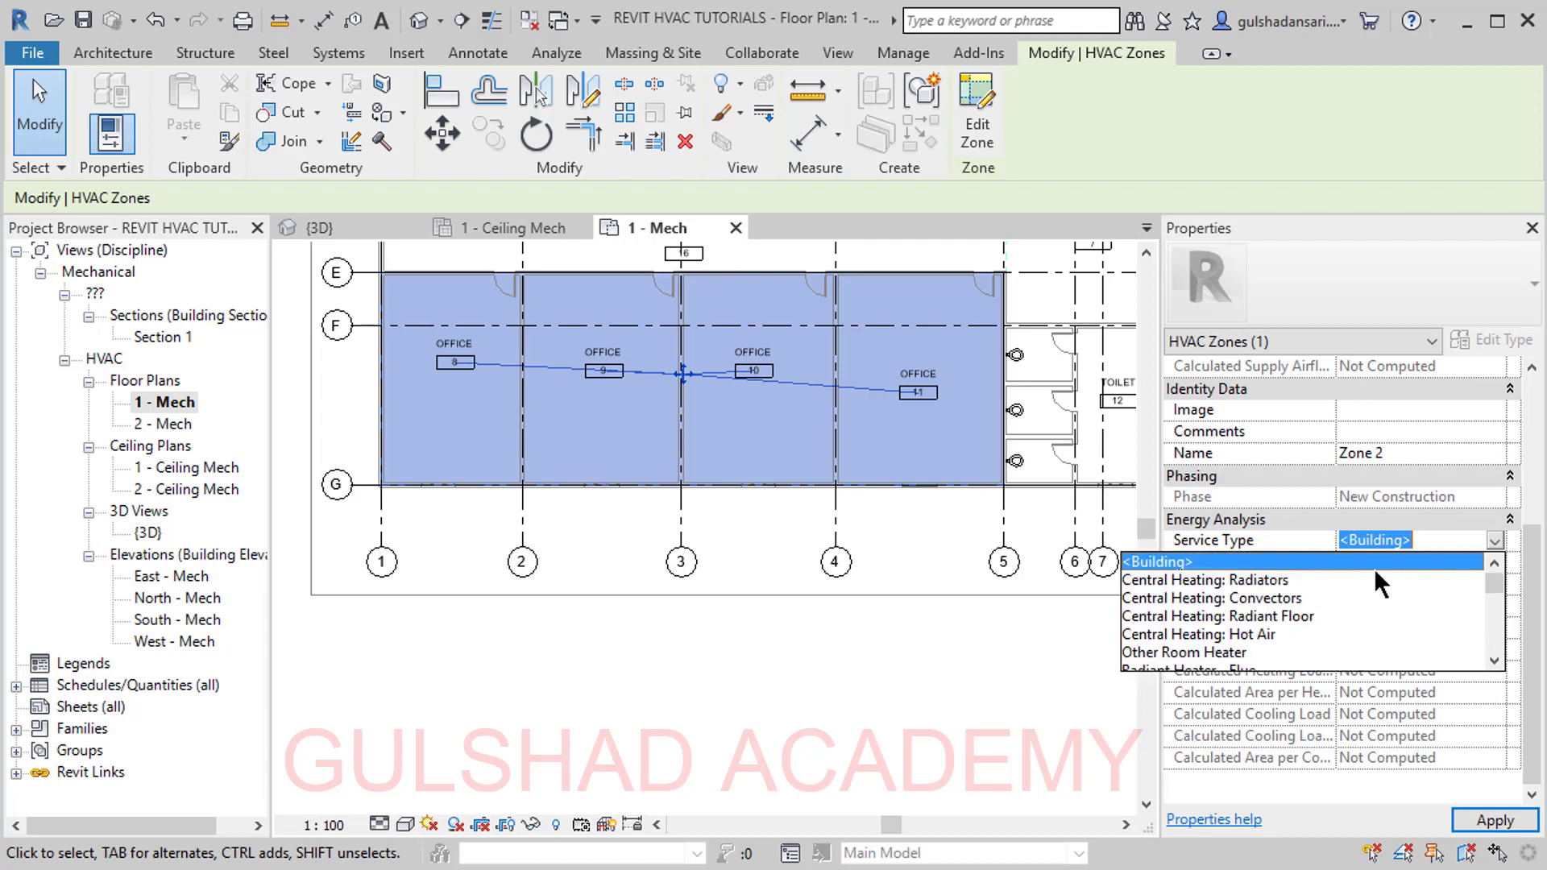
pyautogui.click(1433, 545)
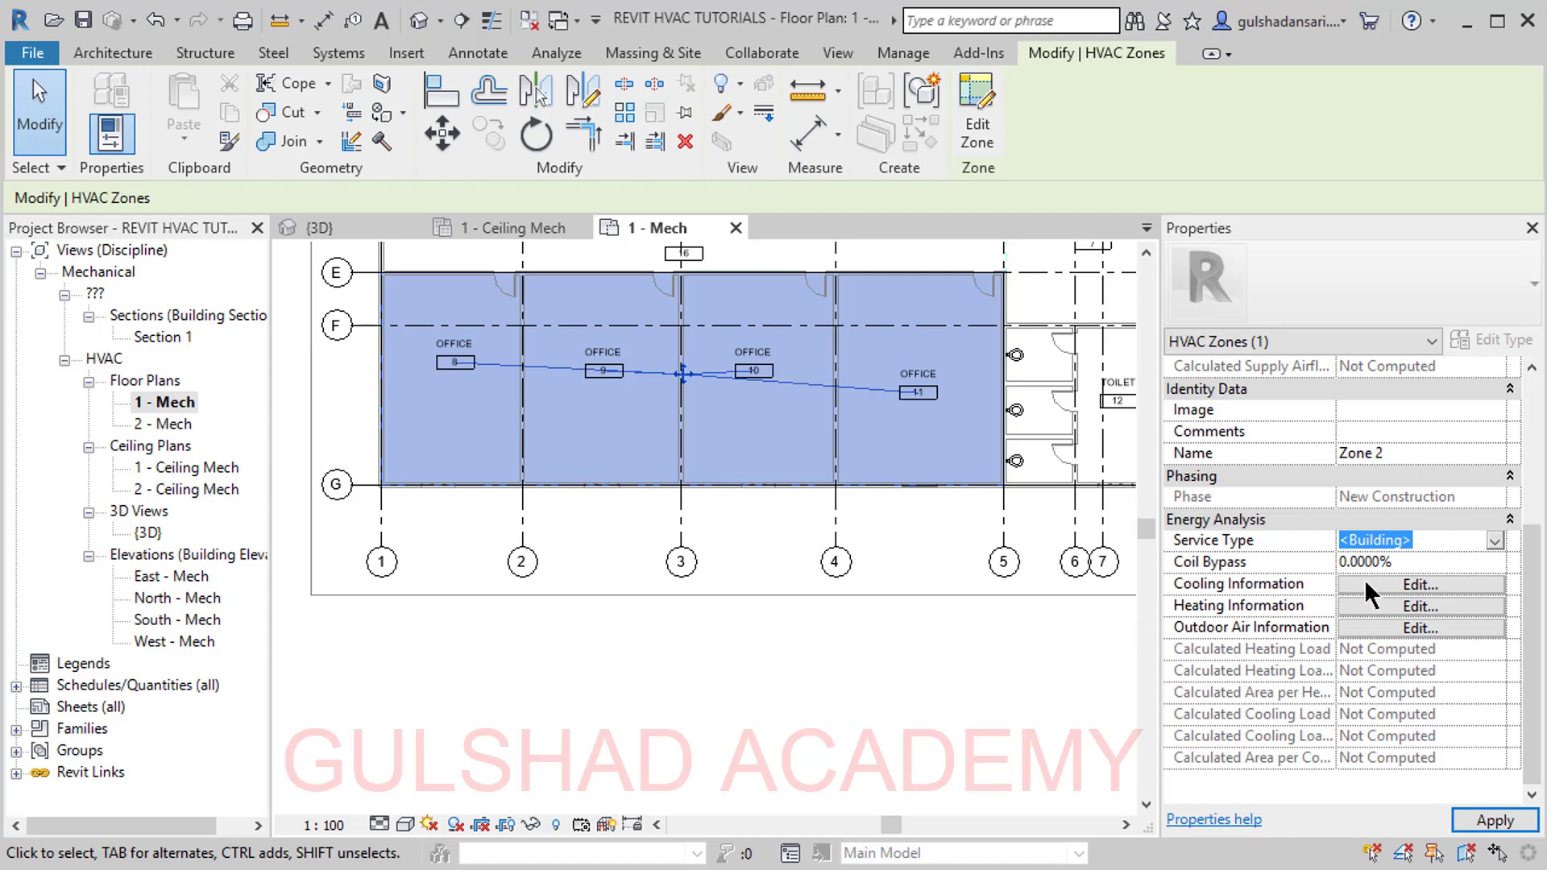
# Step: Review the selected zone's cooling, heating and outdoor air information, cancelling each dialog without changes
pyautogui.click(1386, 581)
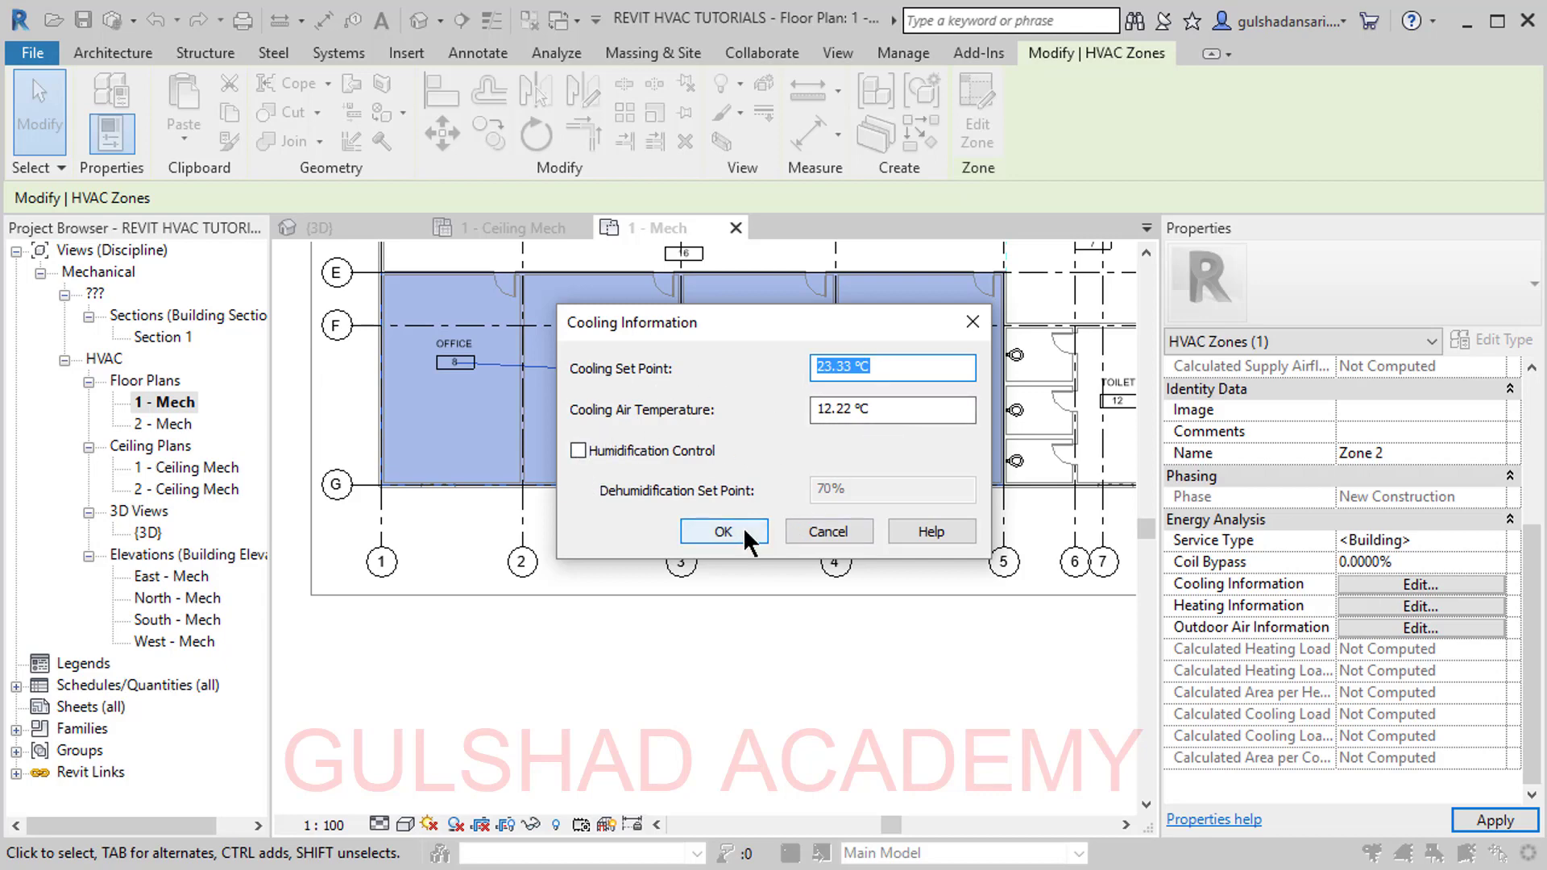
pyautogui.click(817, 533)
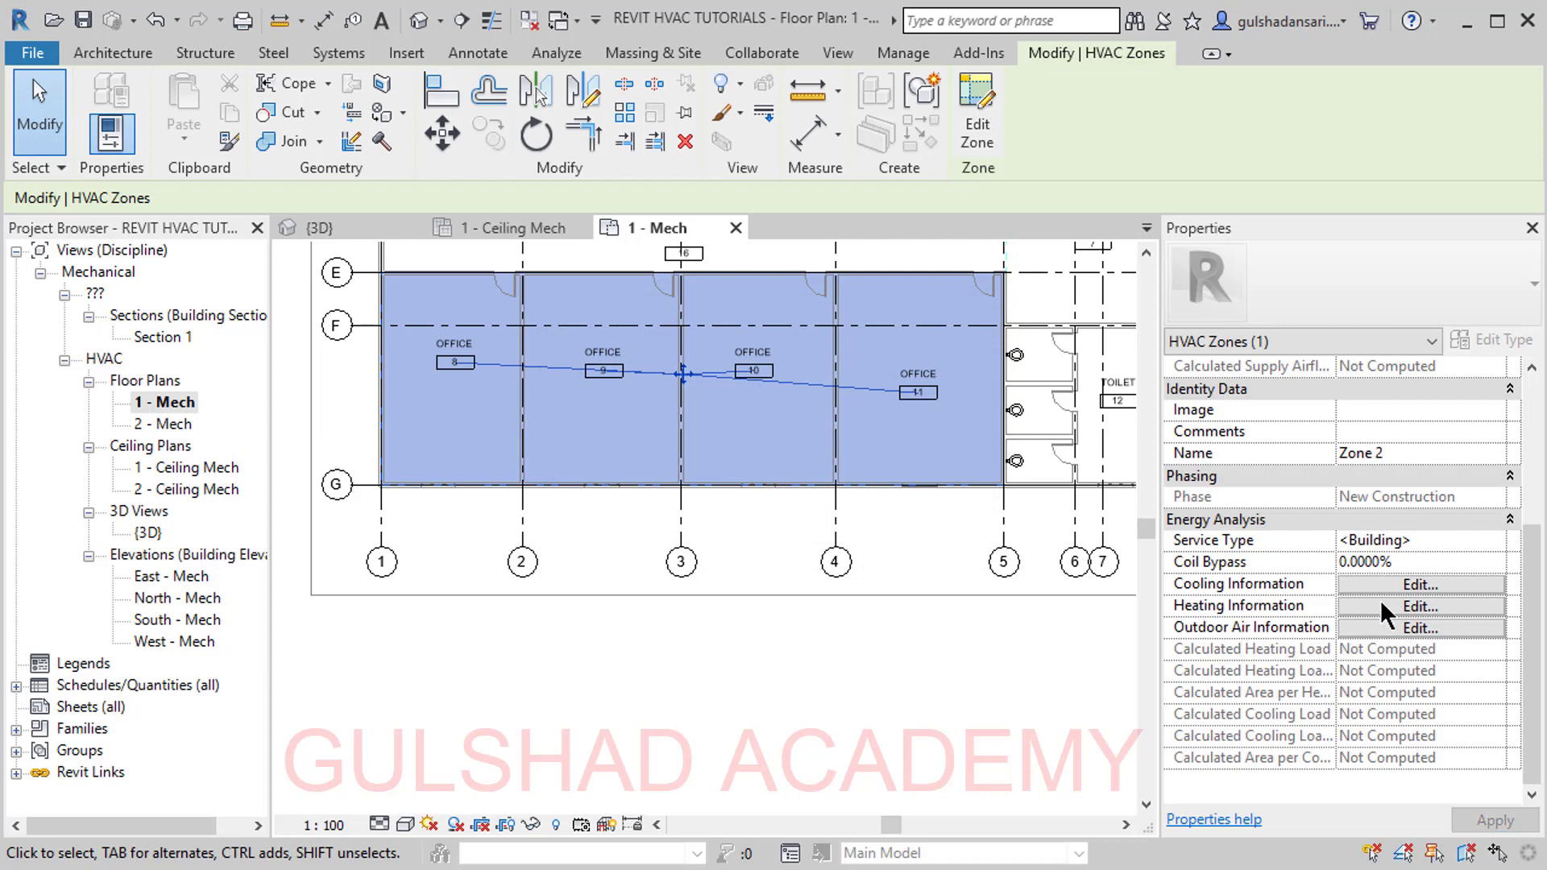
pyautogui.click(1380, 605)
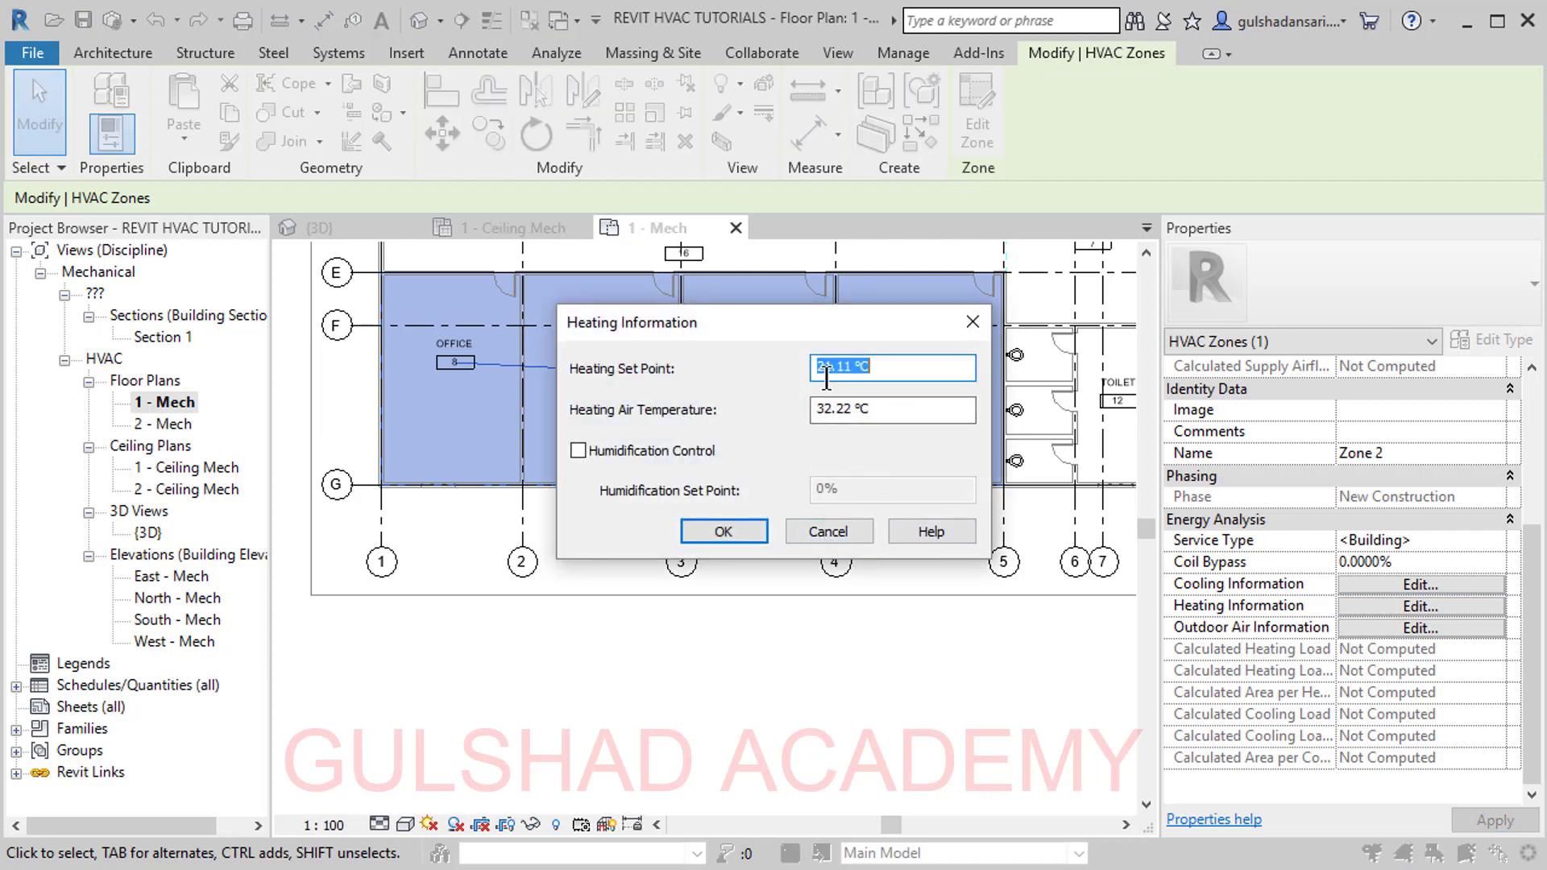
pyautogui.click(808, 536)
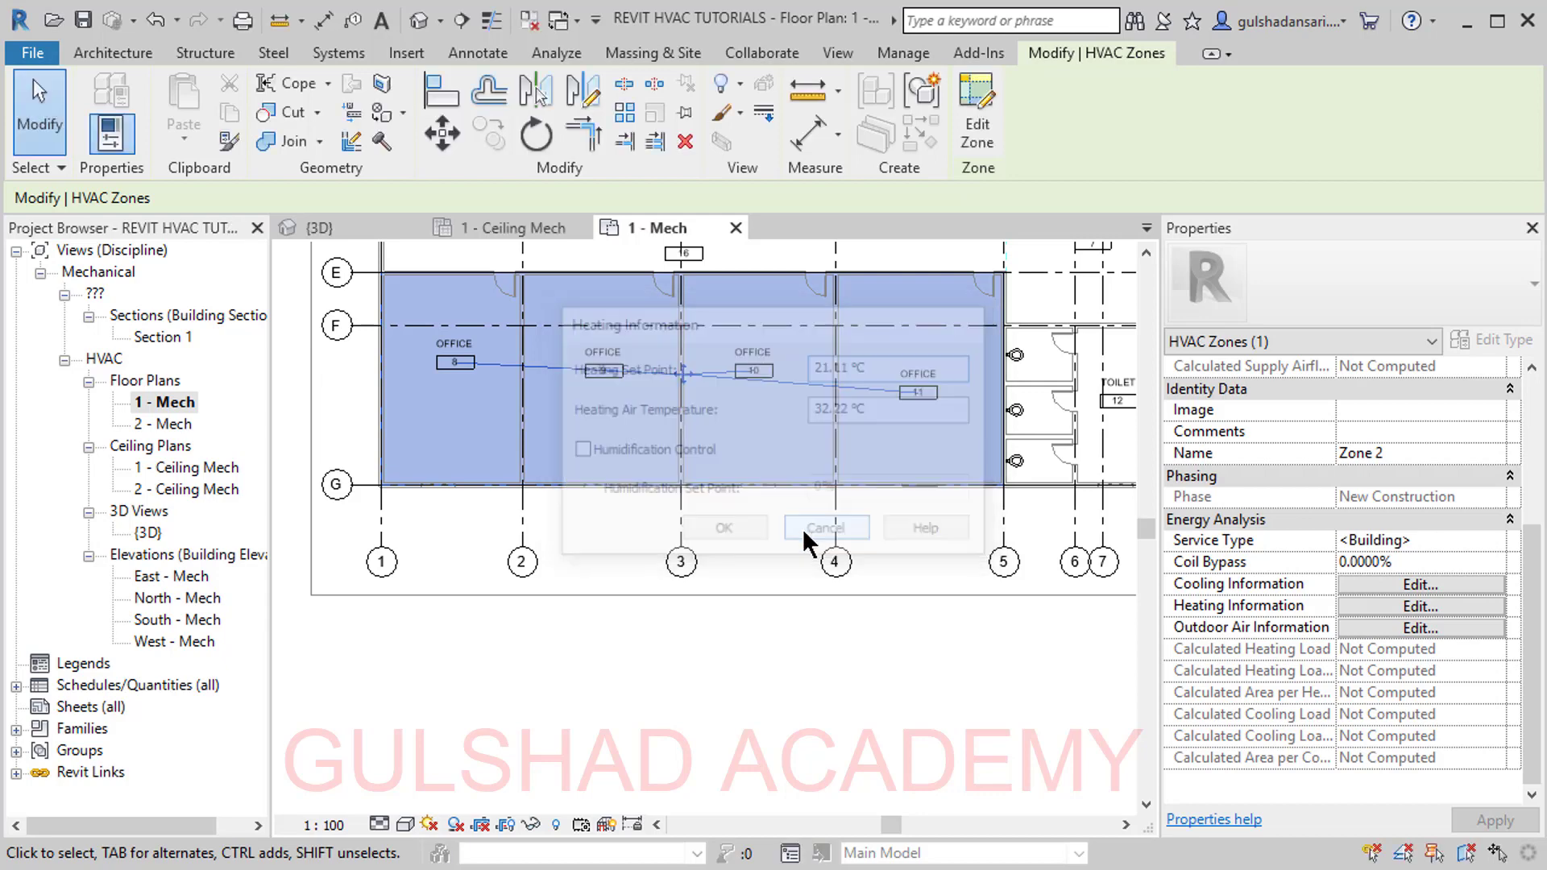
pyautogui.click(1391, 625)
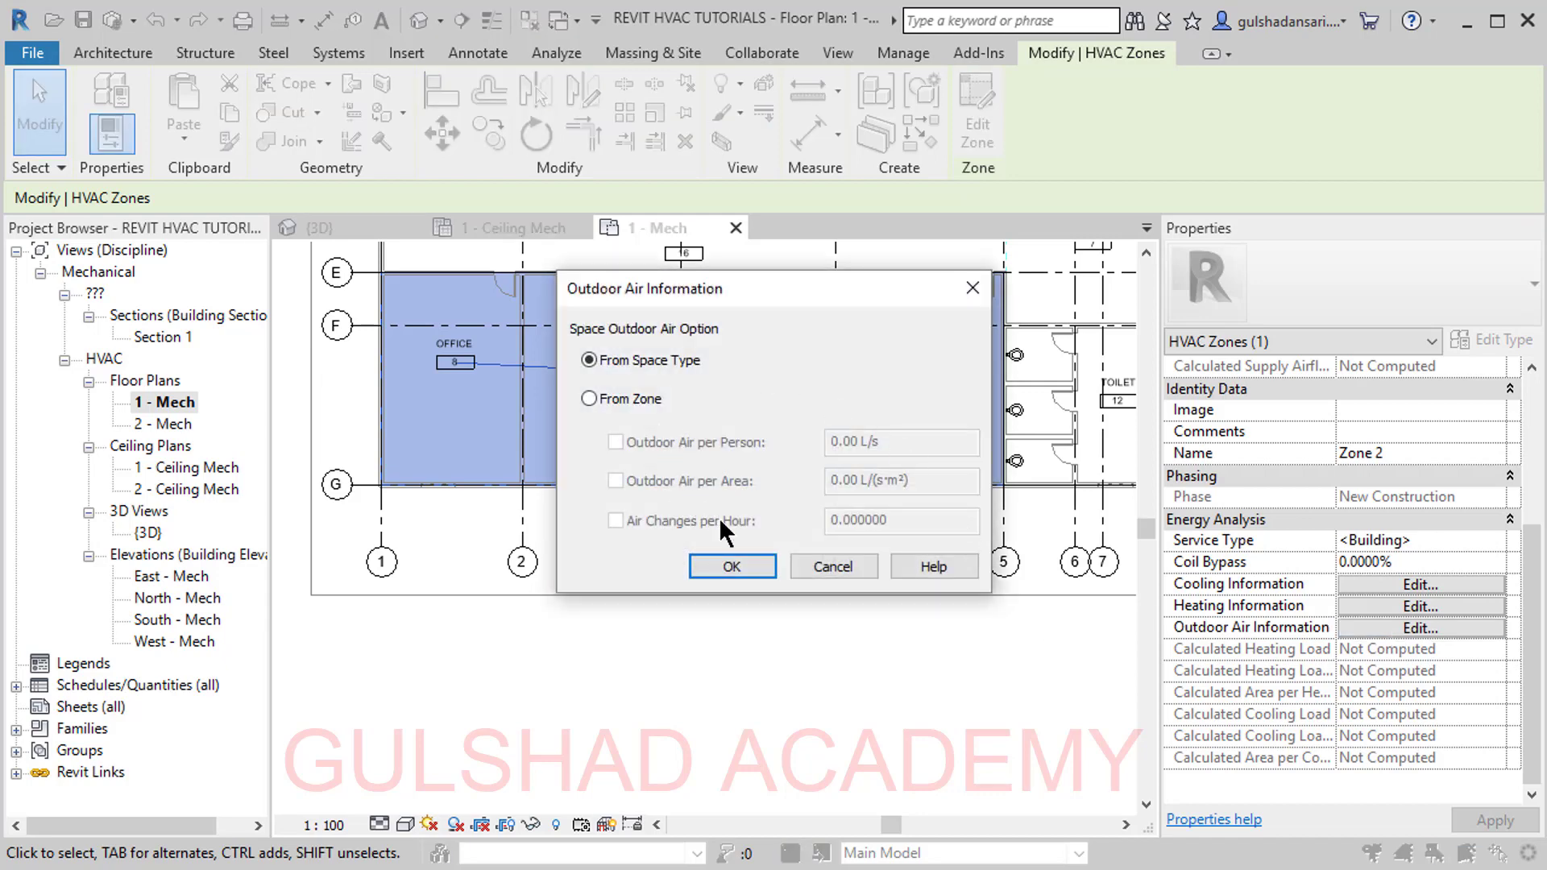
pyautogui.click(823, 566)
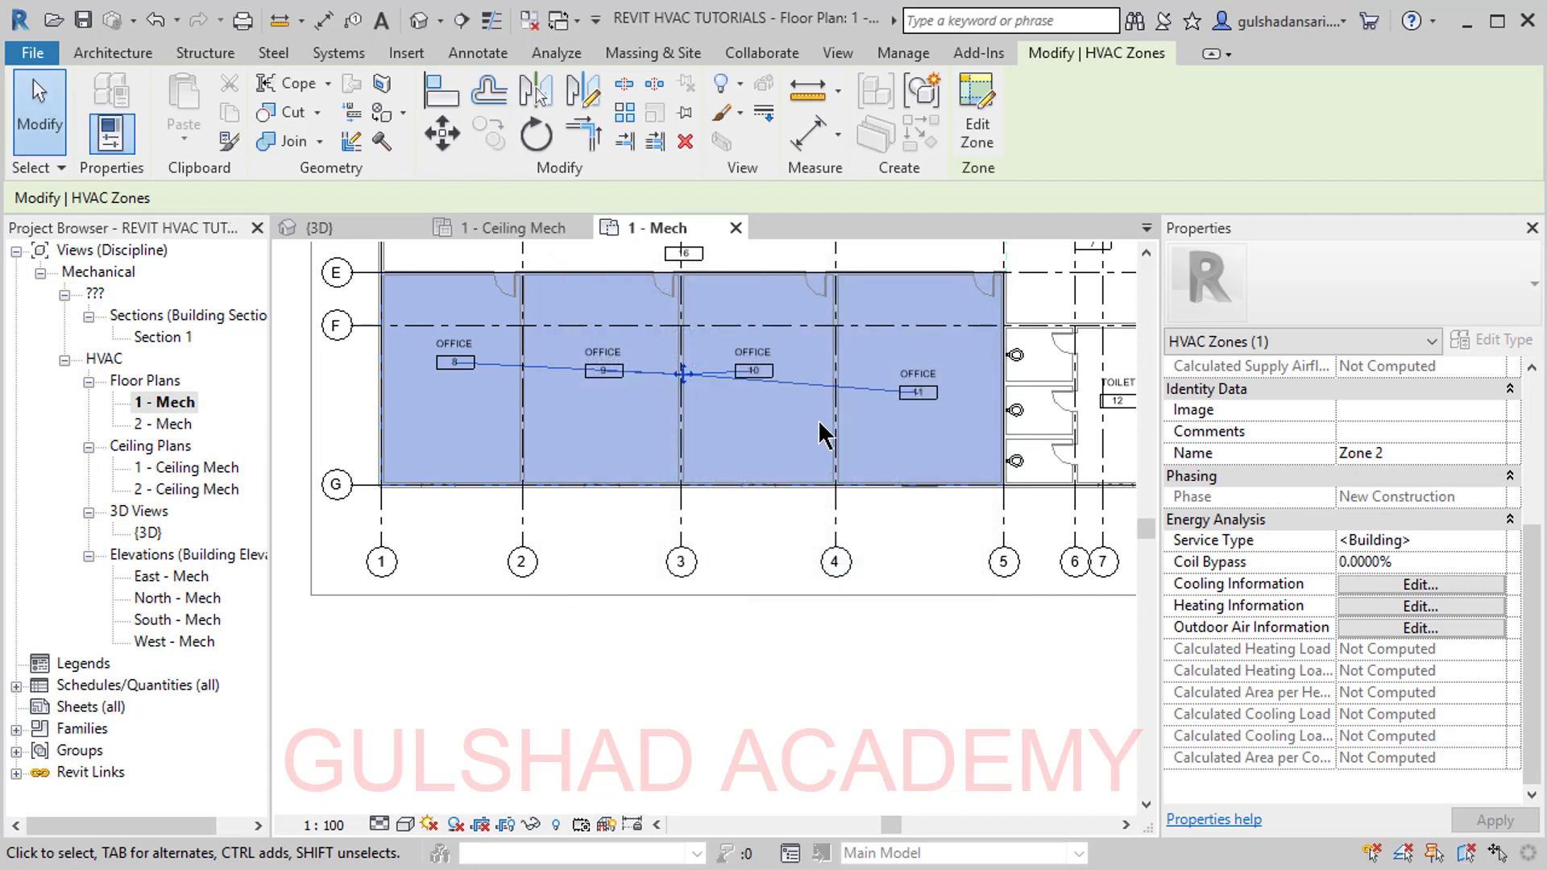
# Step: Deselect the zone and open the Heating and Cooling Loads analysis for the building
pyautogui.moveTo(818, 431); pyautogui.dragTo(664, 576, button='middle')
pyautogui.scroll(-1, 1047, 409)
pyautogui.click(1064, 418)
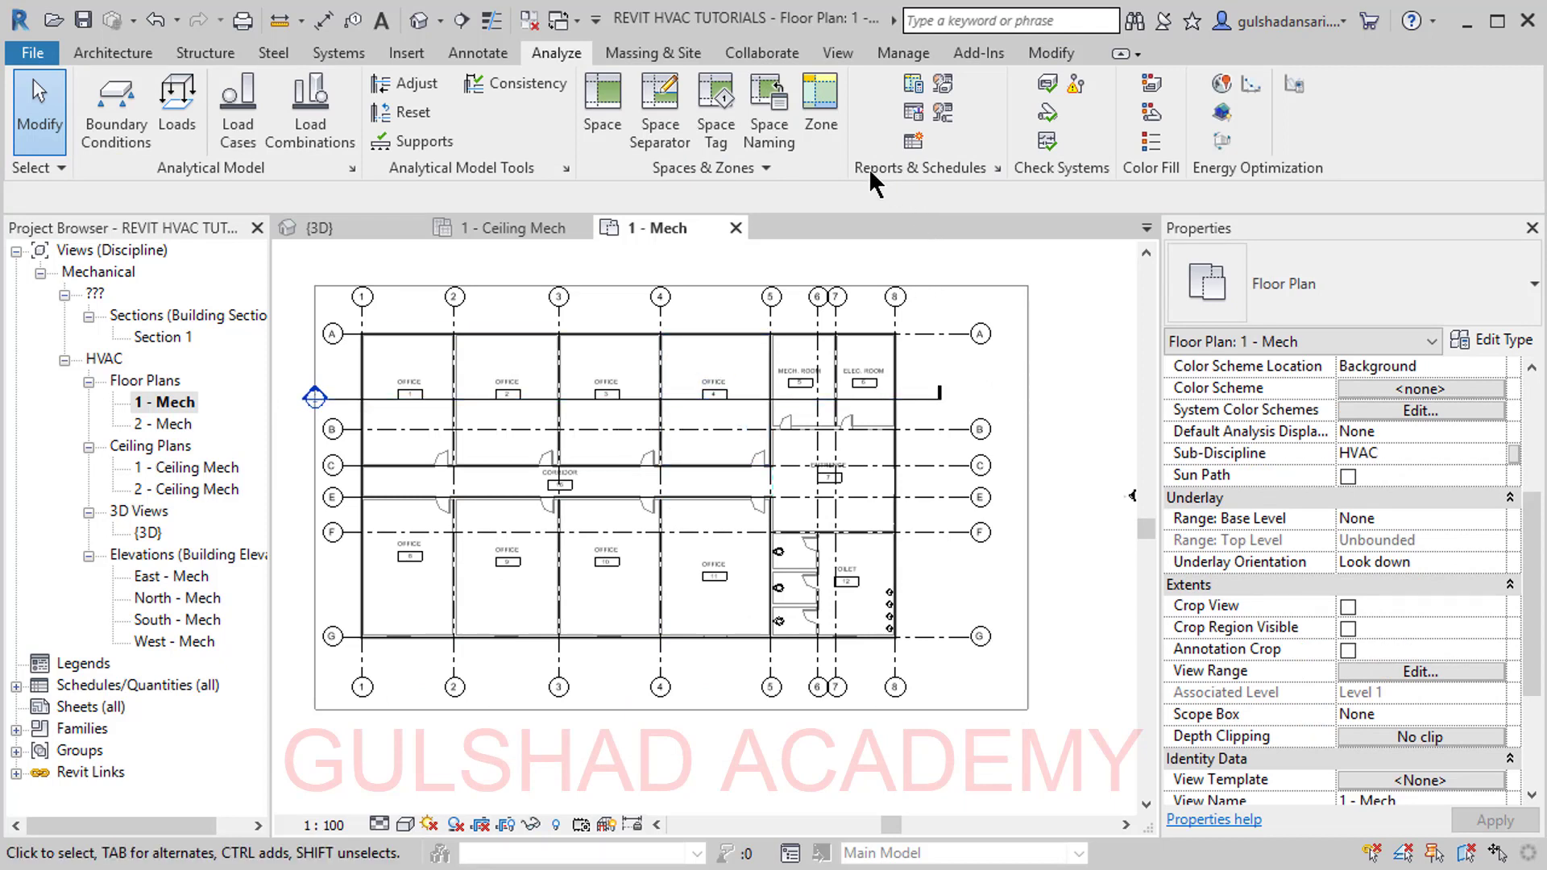
pyautogui.click(915, 91)
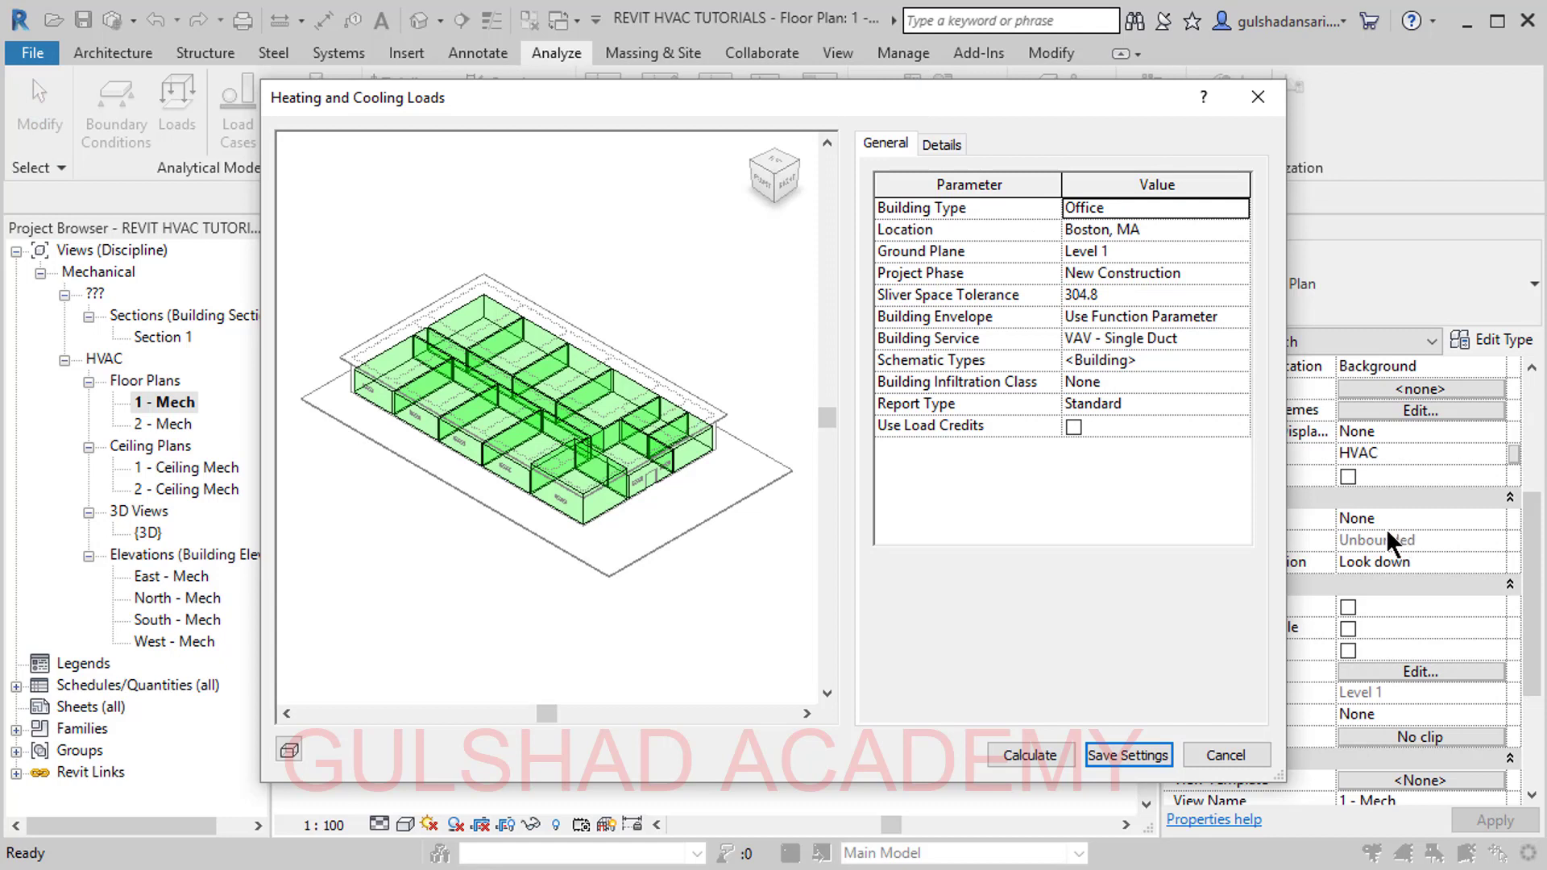
# Step: Look through the building types available for the load analysis, keeping Office
pyautogui.click(1231, 212)
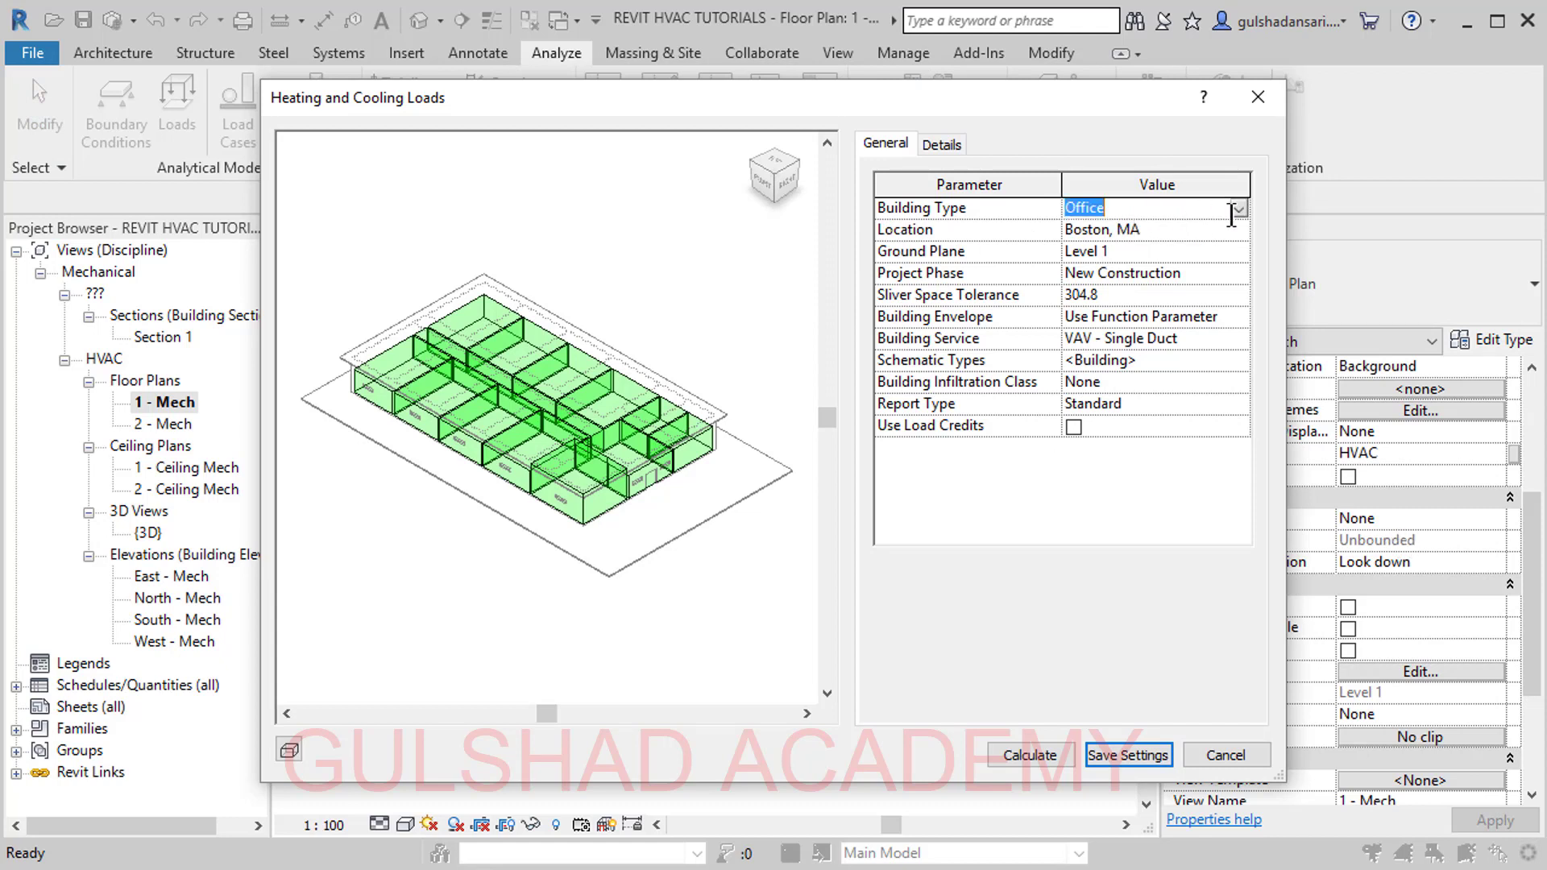
pyautogui.click(1238, 209)
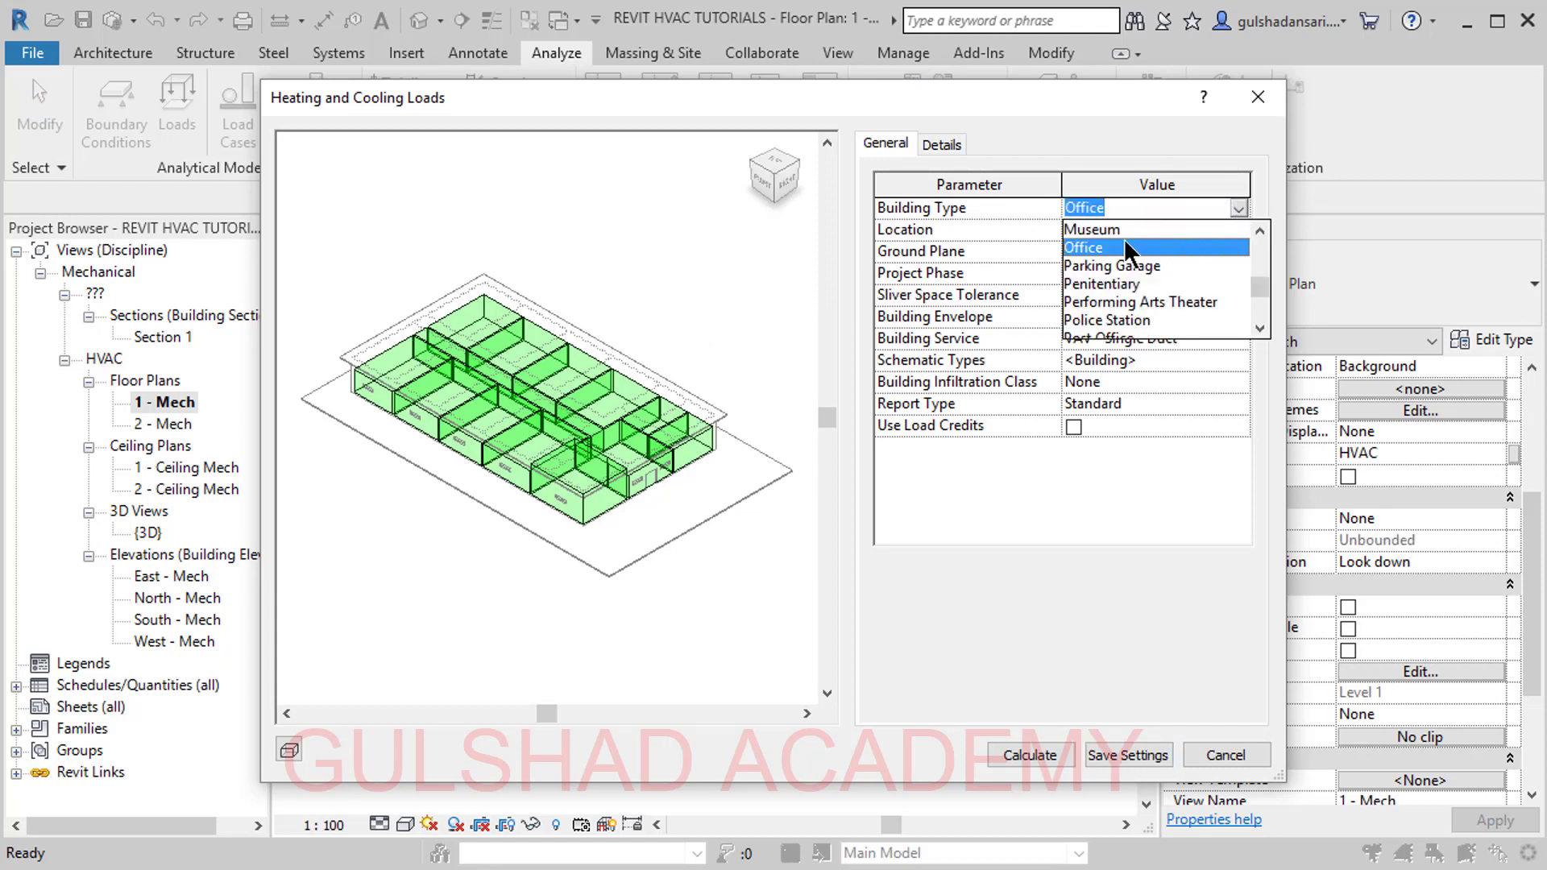
pyautogui.scroll(-3, 1136, 254)
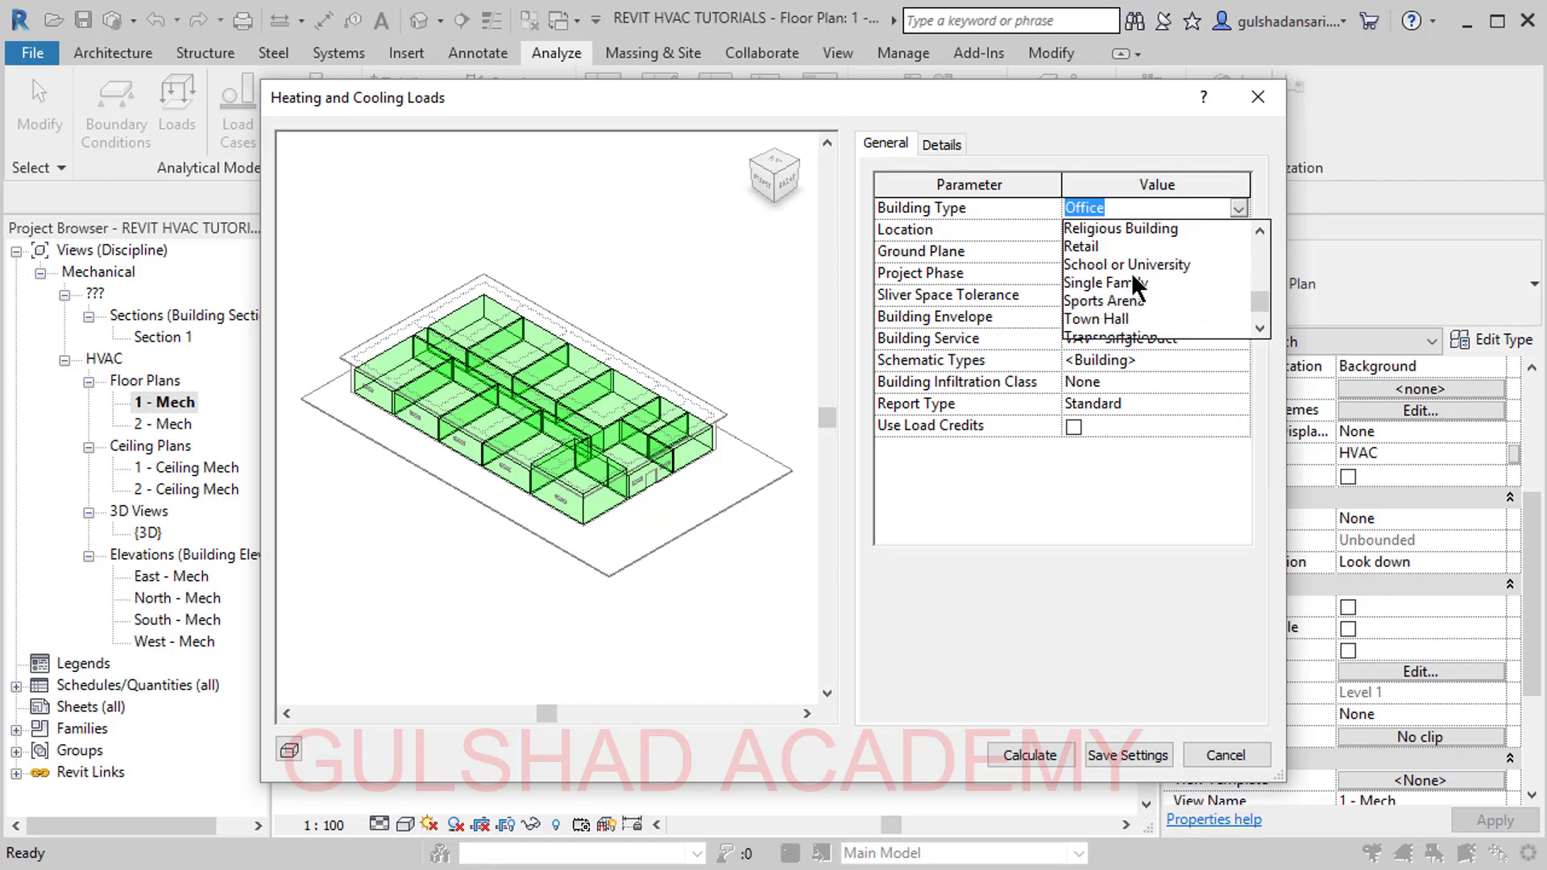
pyautogui.scroll(5, 1131, 272)
pyautogui.scroll(4, 1140, 234)
pyautogui.scroll(-9, 1142, 261)
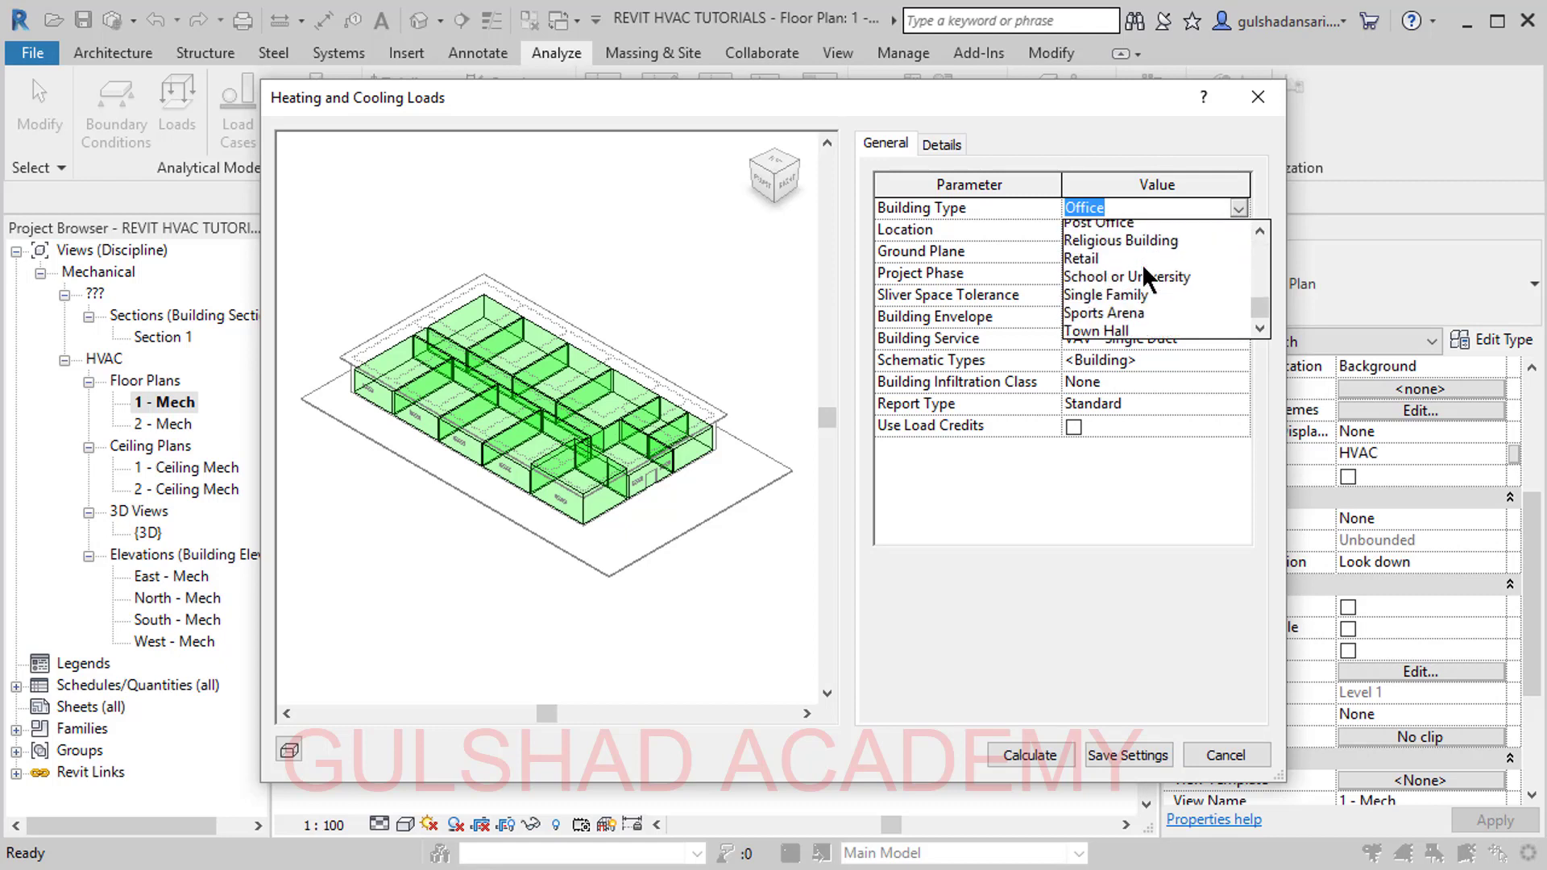
pyautogui.click(1121, 117)
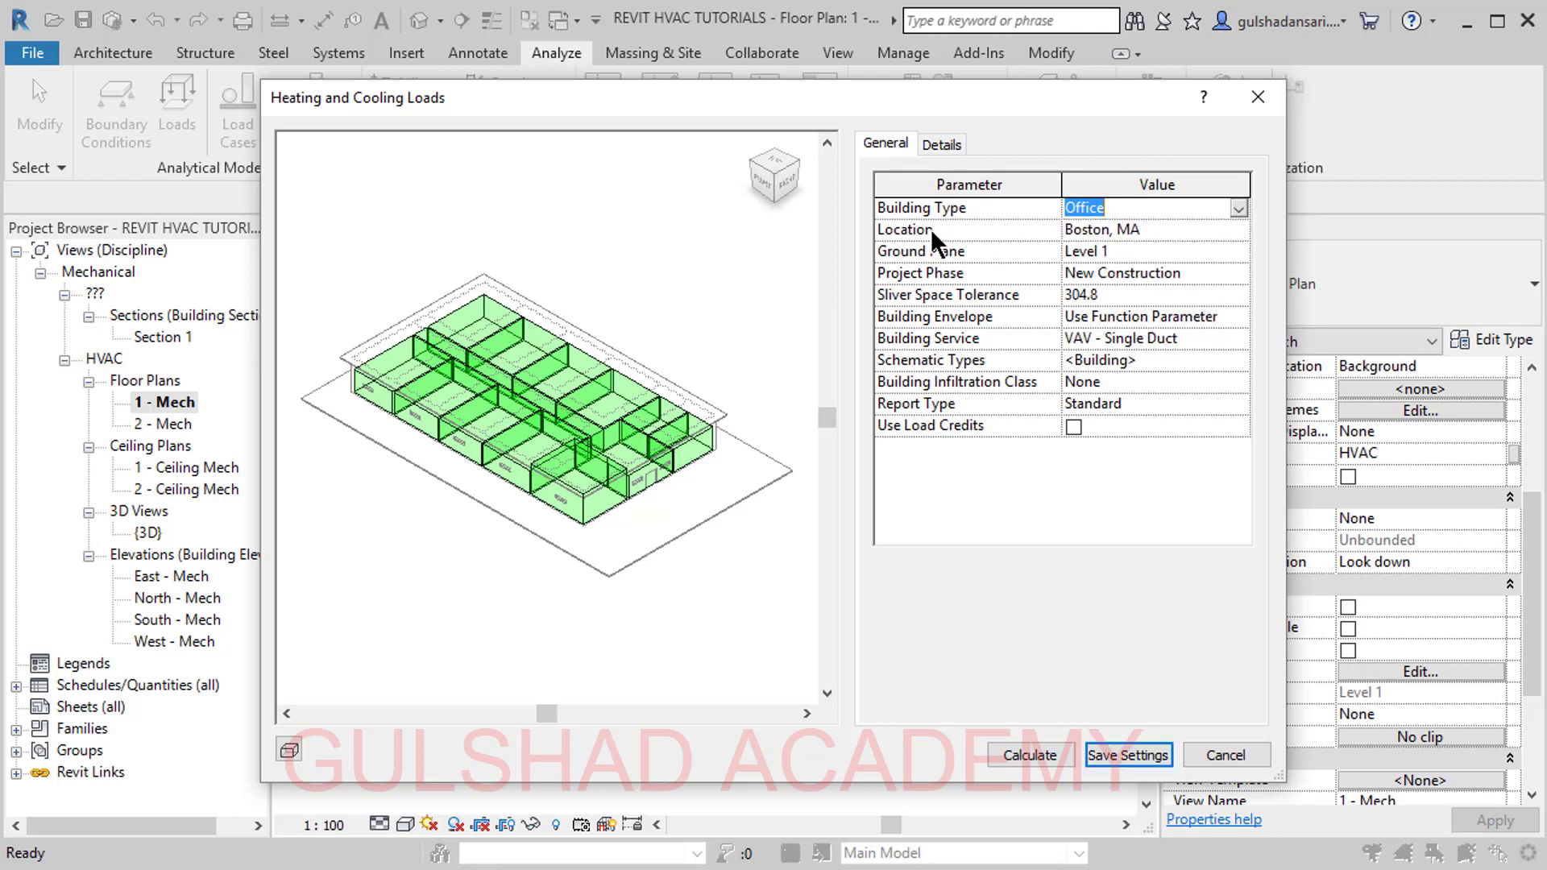
# Step: Inspect the project's location and weather settings for the load analysis and cancel without changing the address
pyautogui.click(1164, 230)
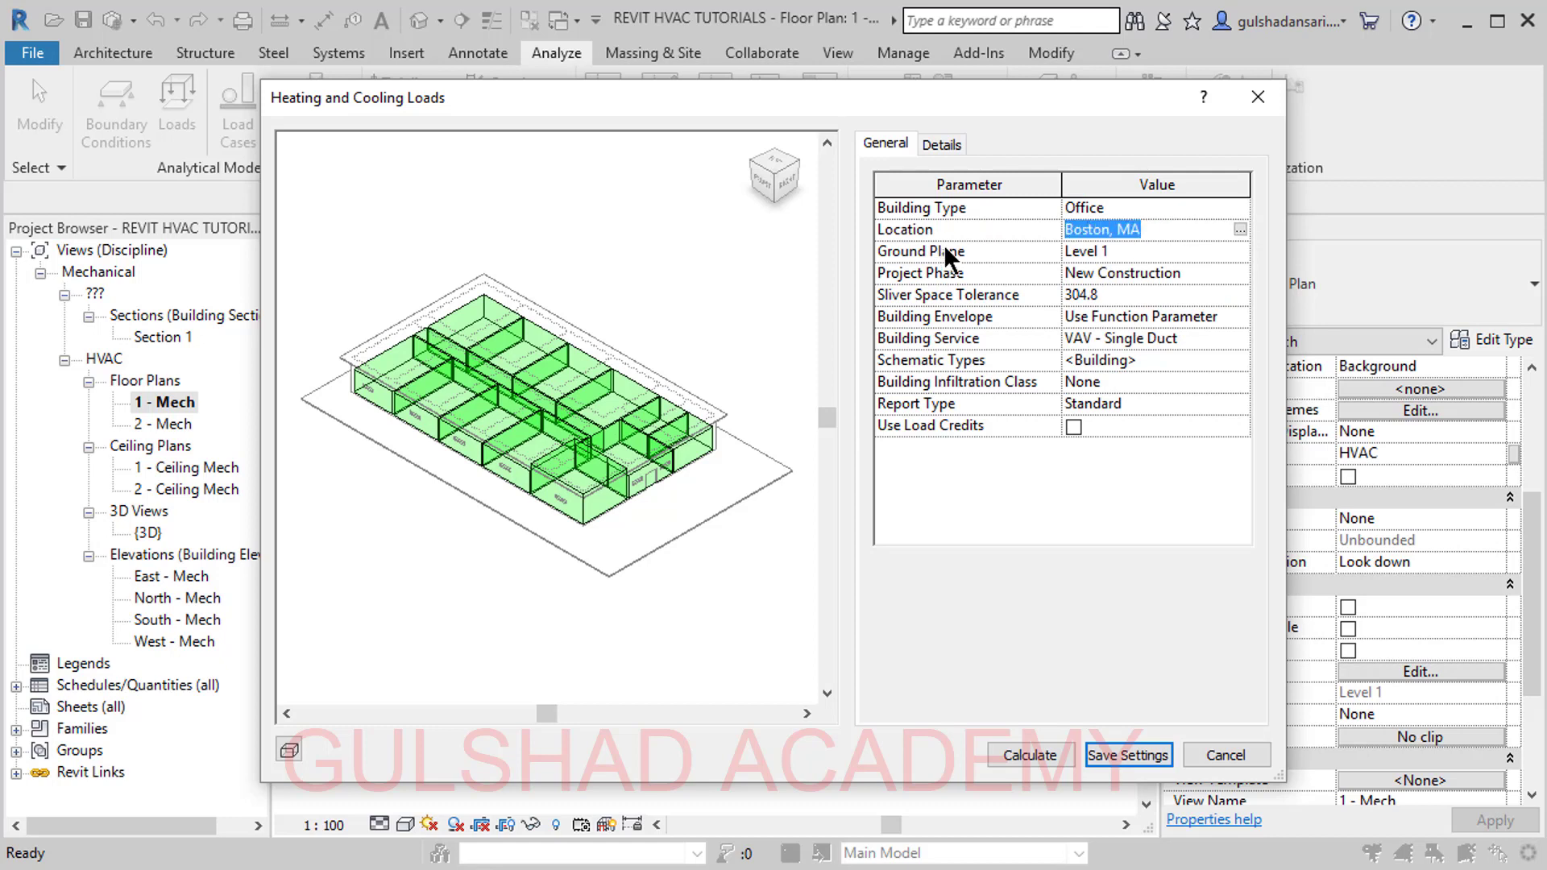
pyautogui.click(1240, 233)
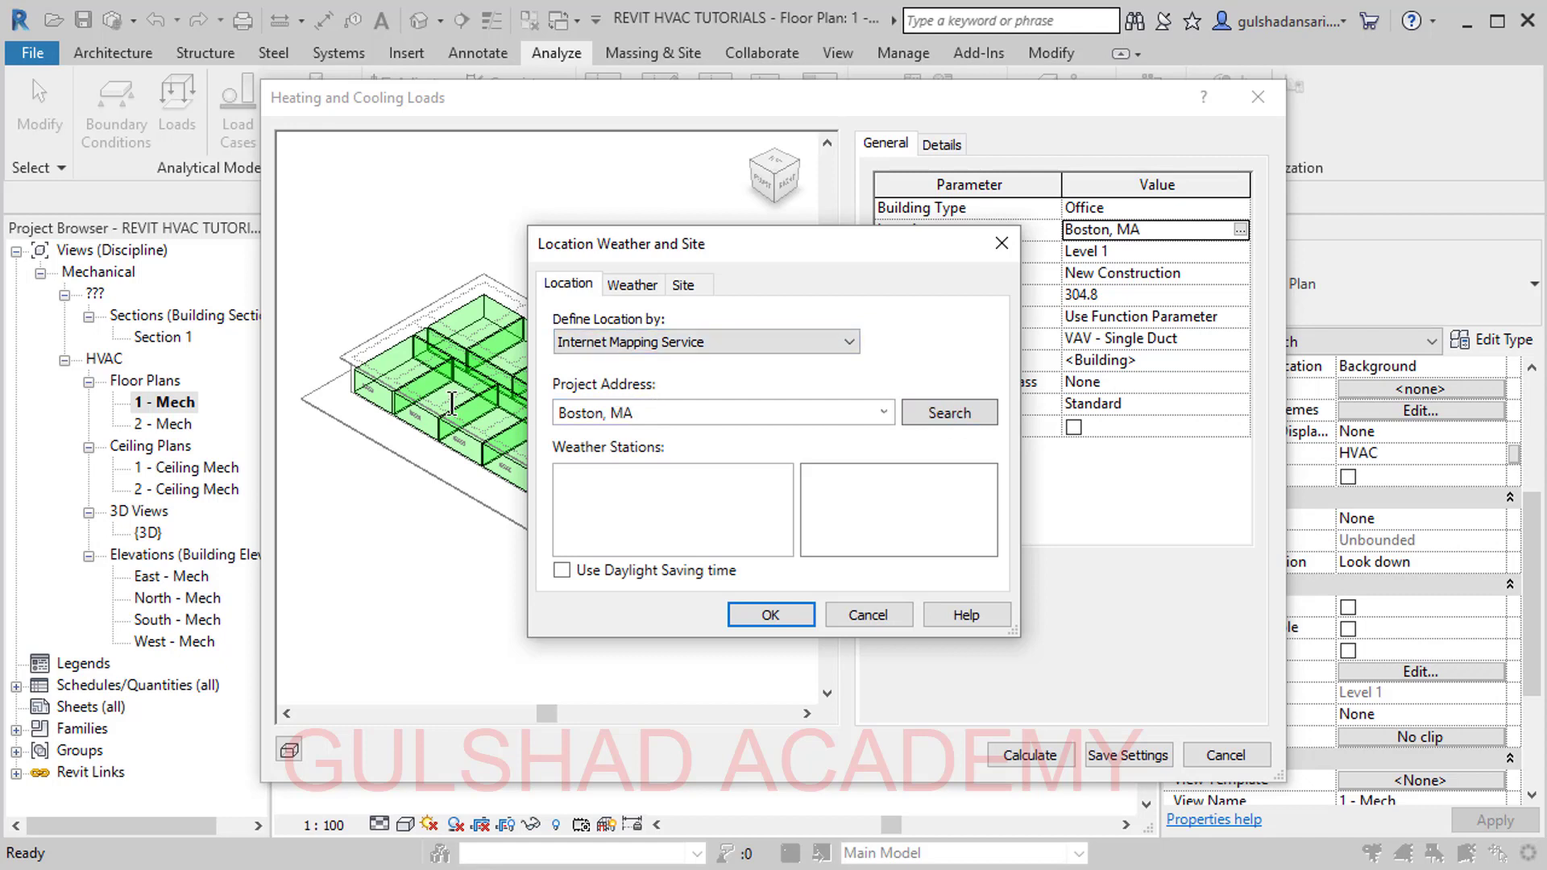
pyautogui.moveTo(650, 413); pyautogui.dragTo(454, 405)
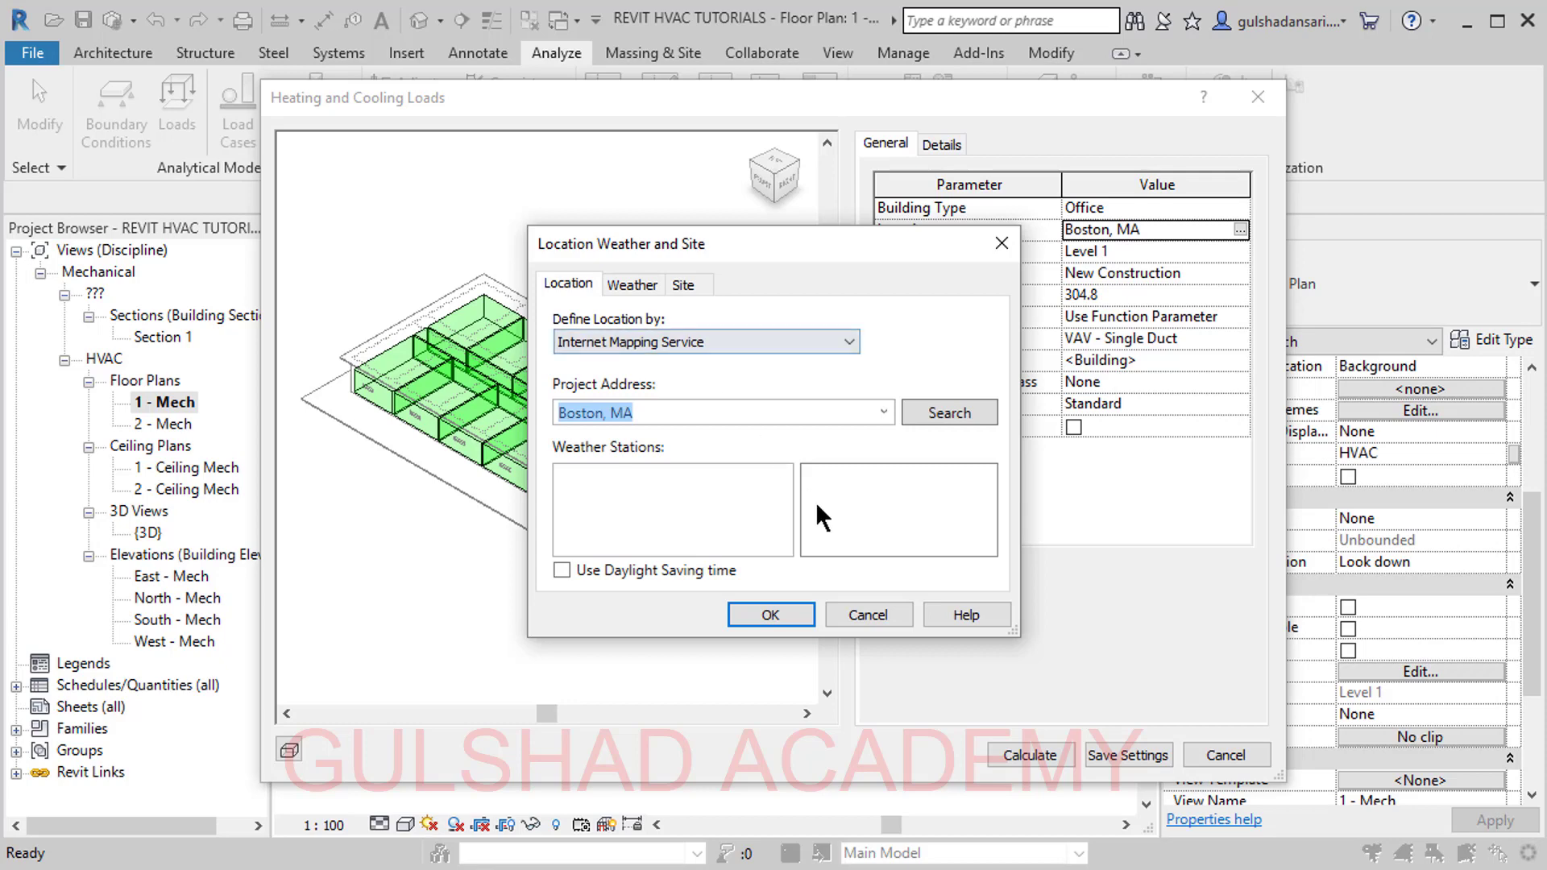
pyautogui.click(880, 617)
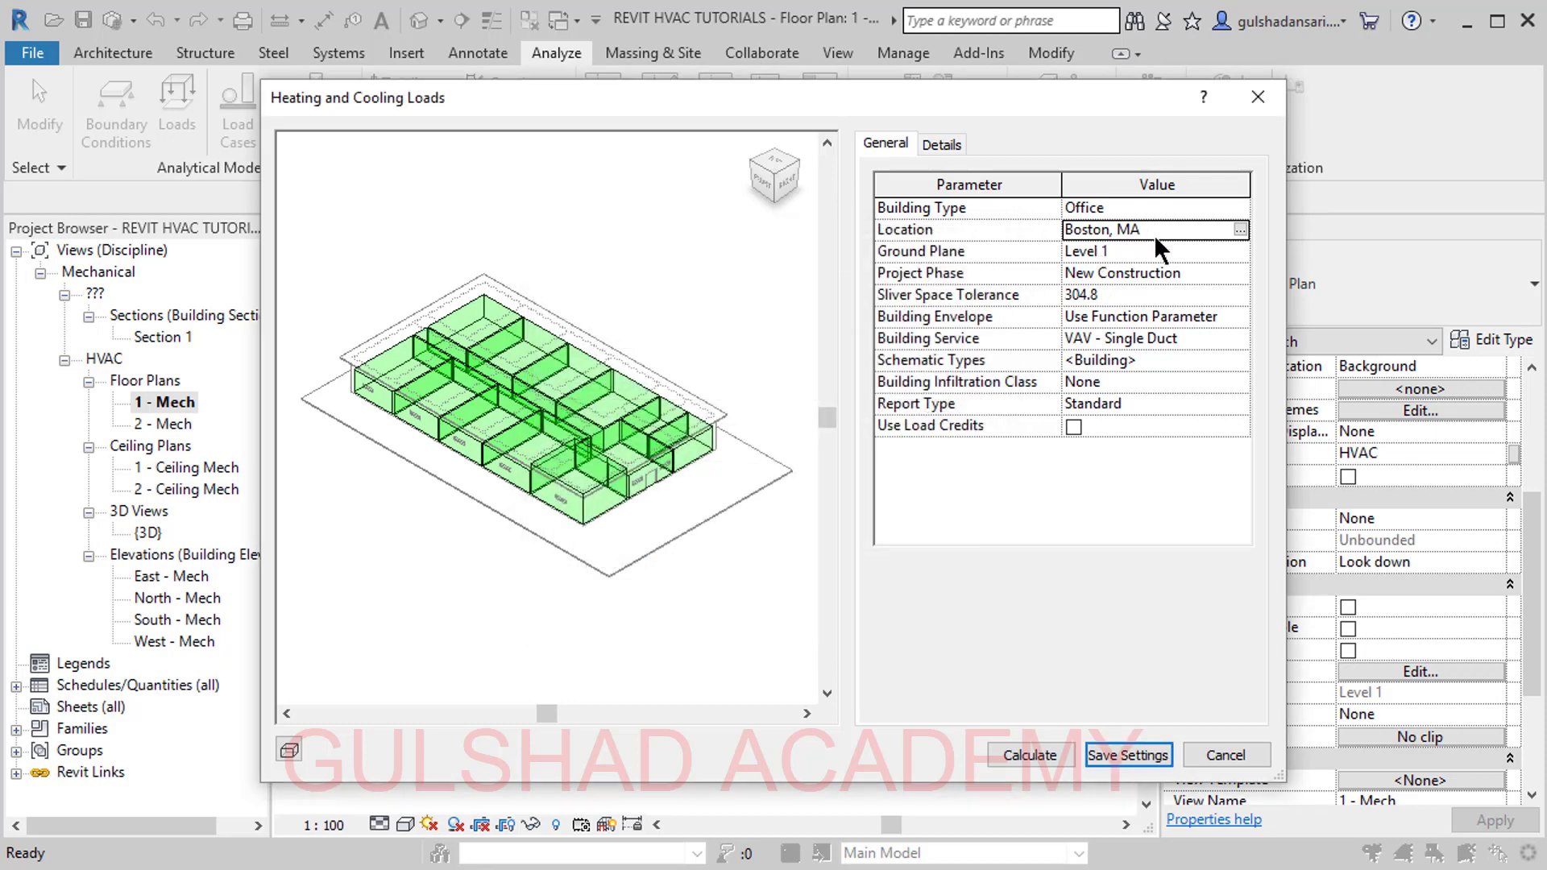
# Step: Check the ground plane level options, keeping Level 1, and show the load analysis details of the building model's zones
pyautogui.click(1175, 255)
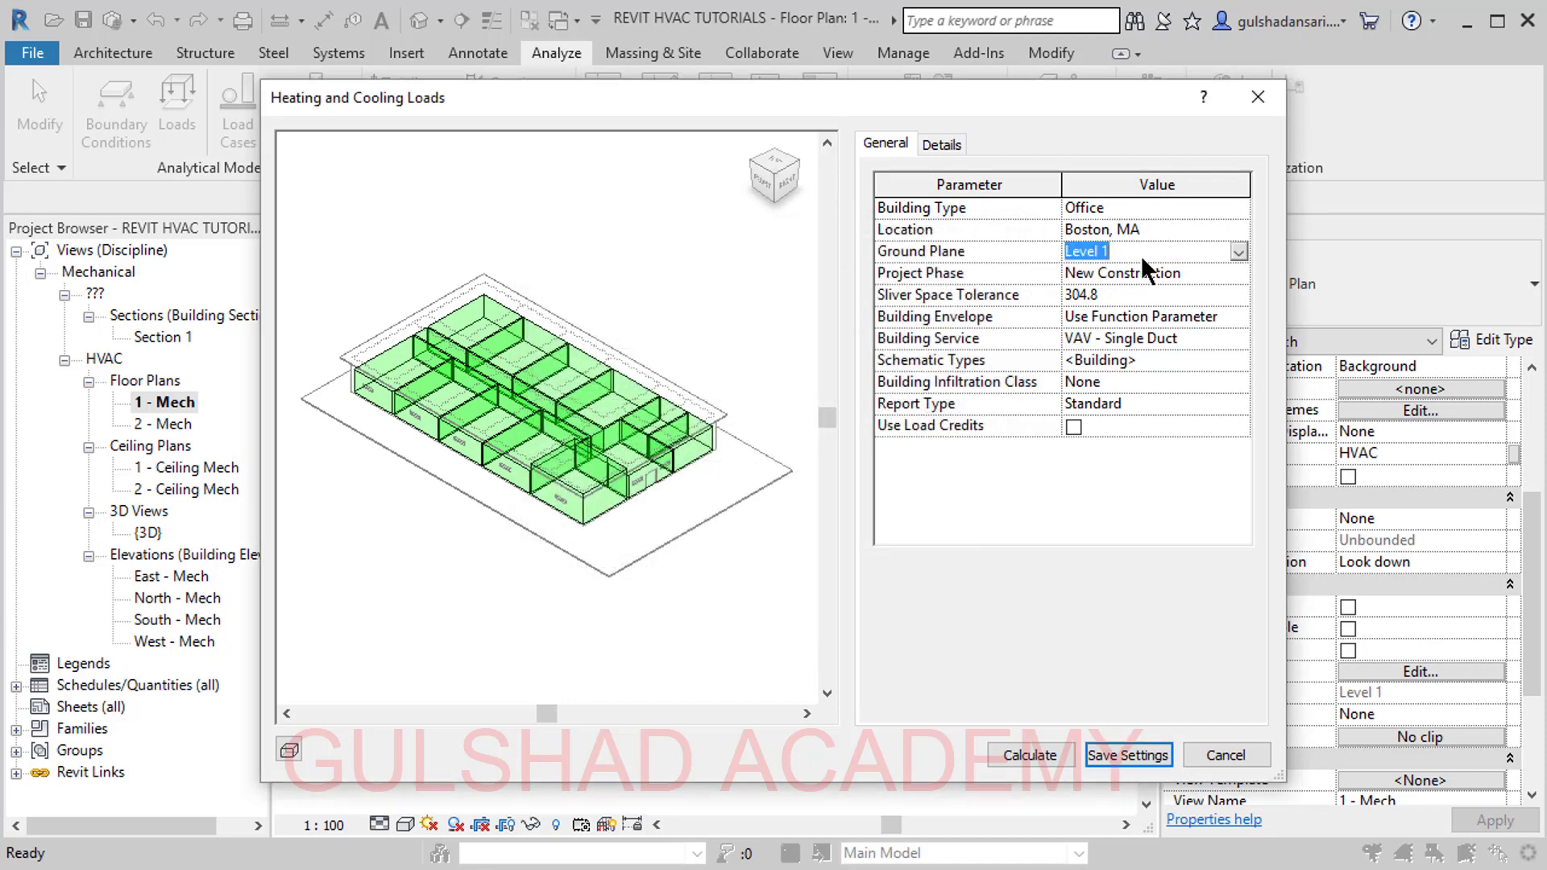
pyautogui.click(1238, 253)
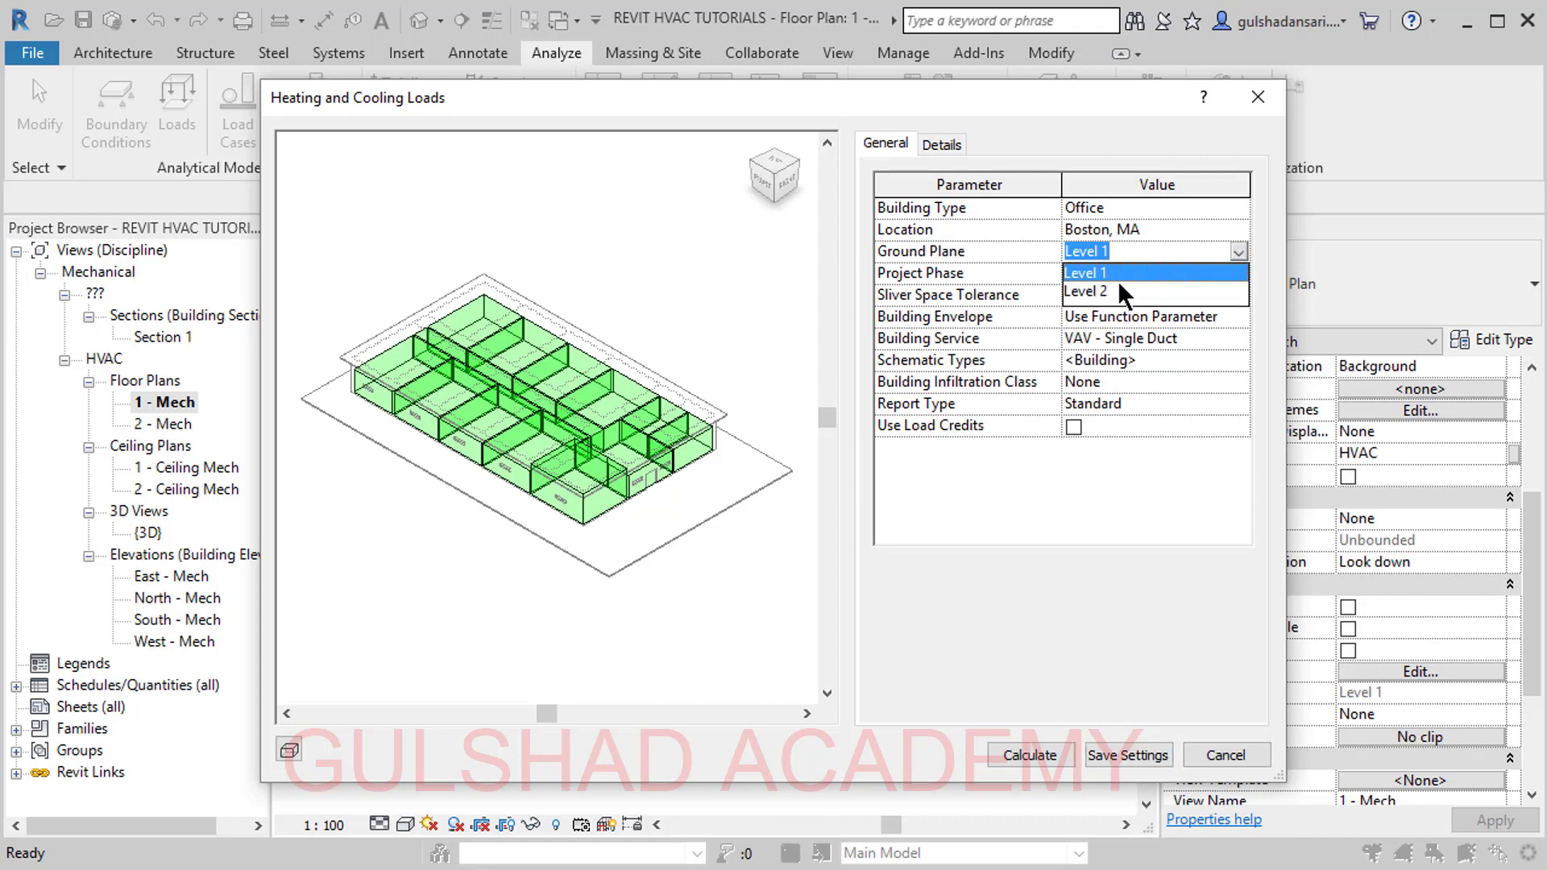
pyautogui.click(1127, 481)
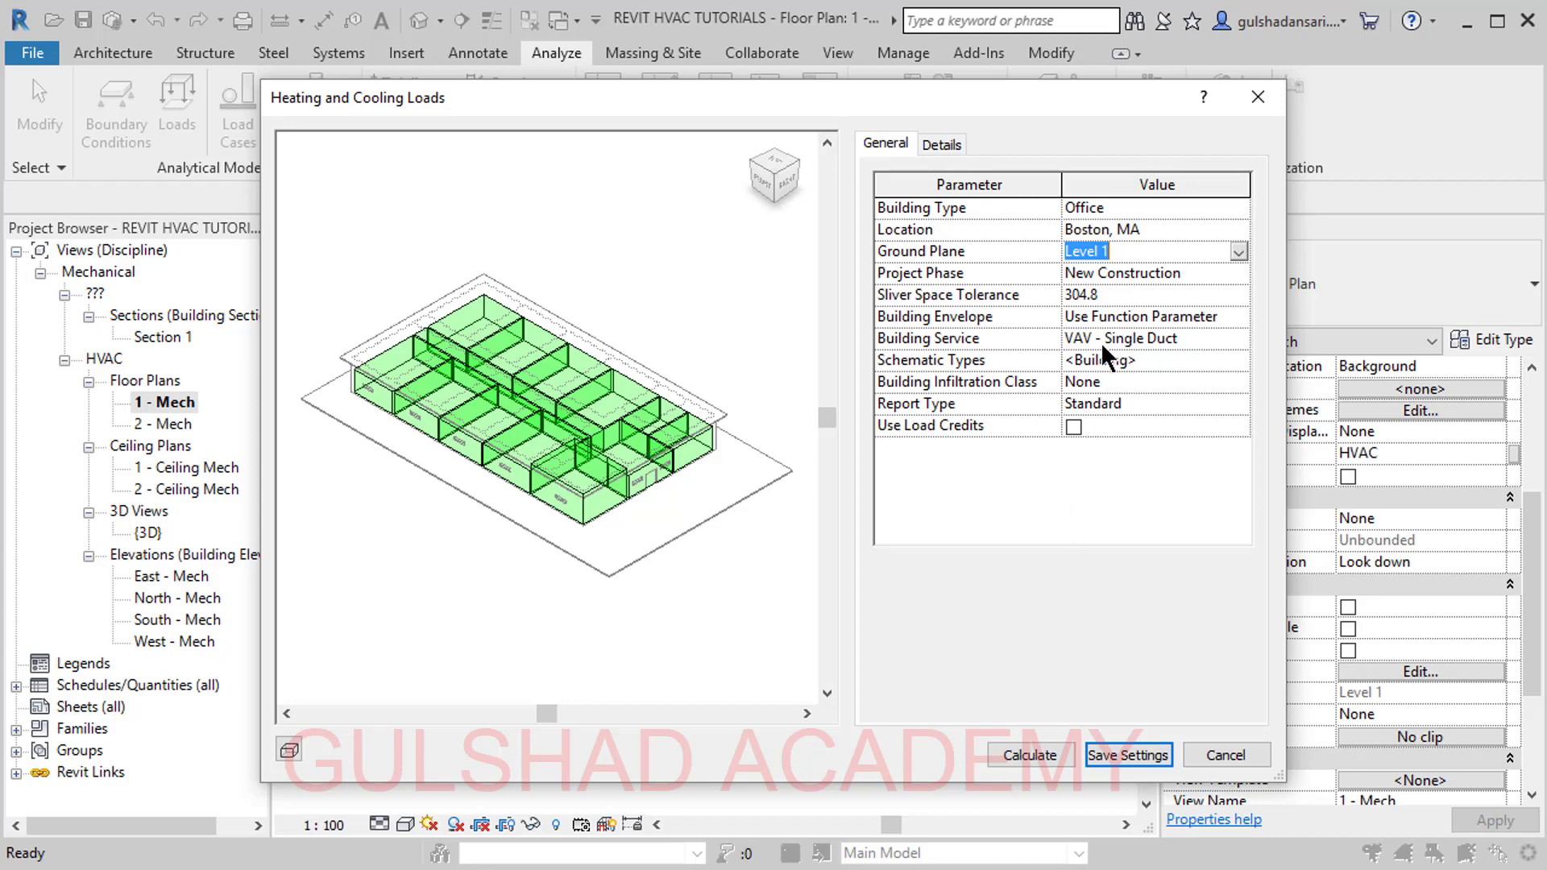
pyautogui.click(944, 145)
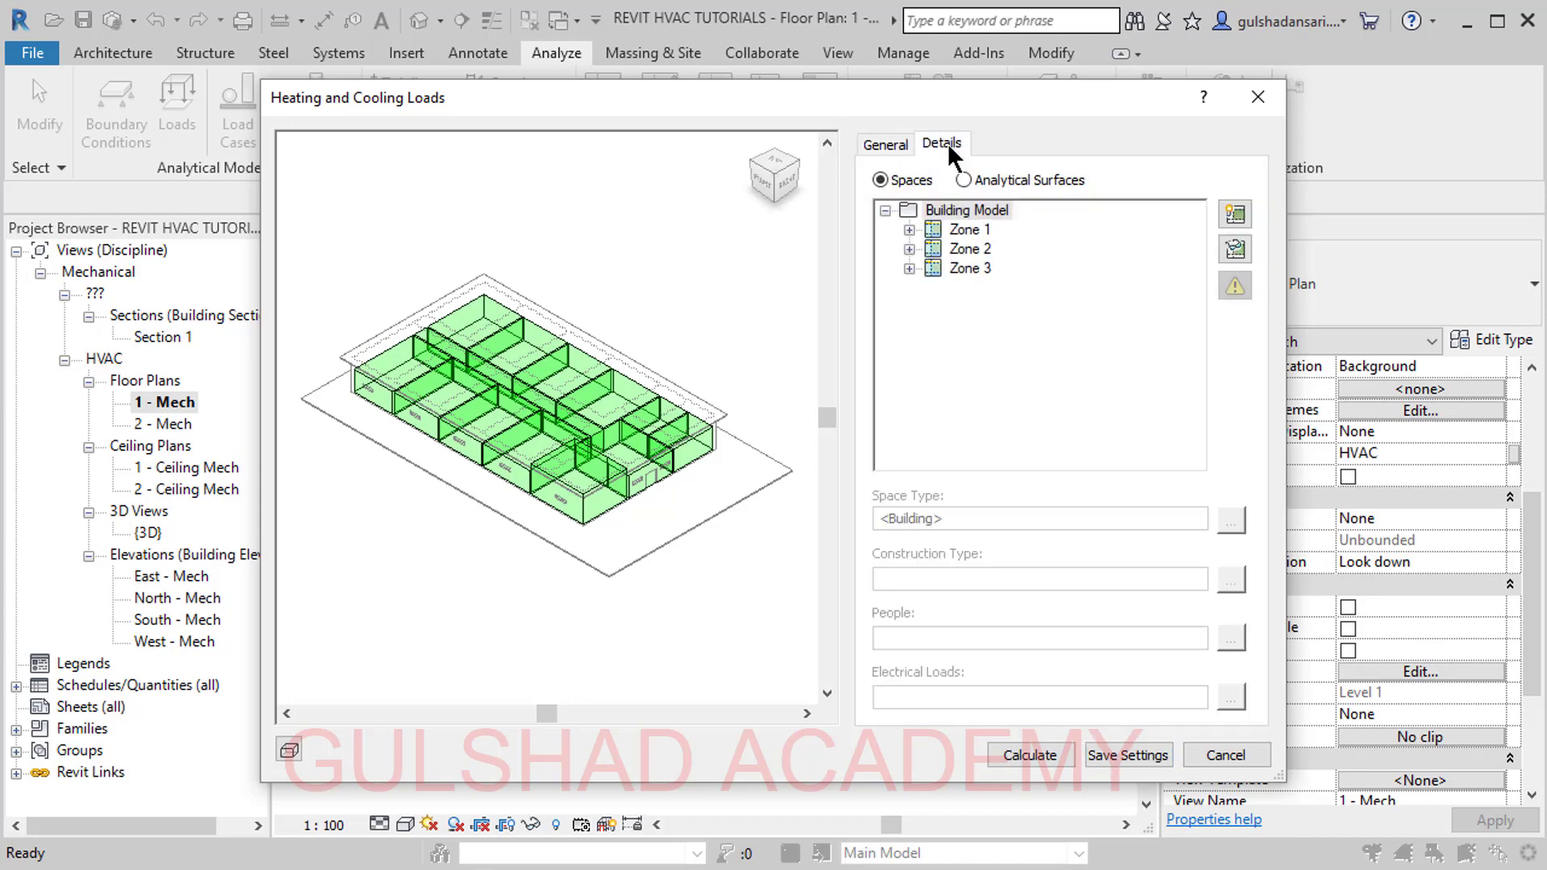
# Step: Review the service type, heating, cooling and outdoor air information of Zones 1, 2 and 3
pyautogui.click(975, 231)
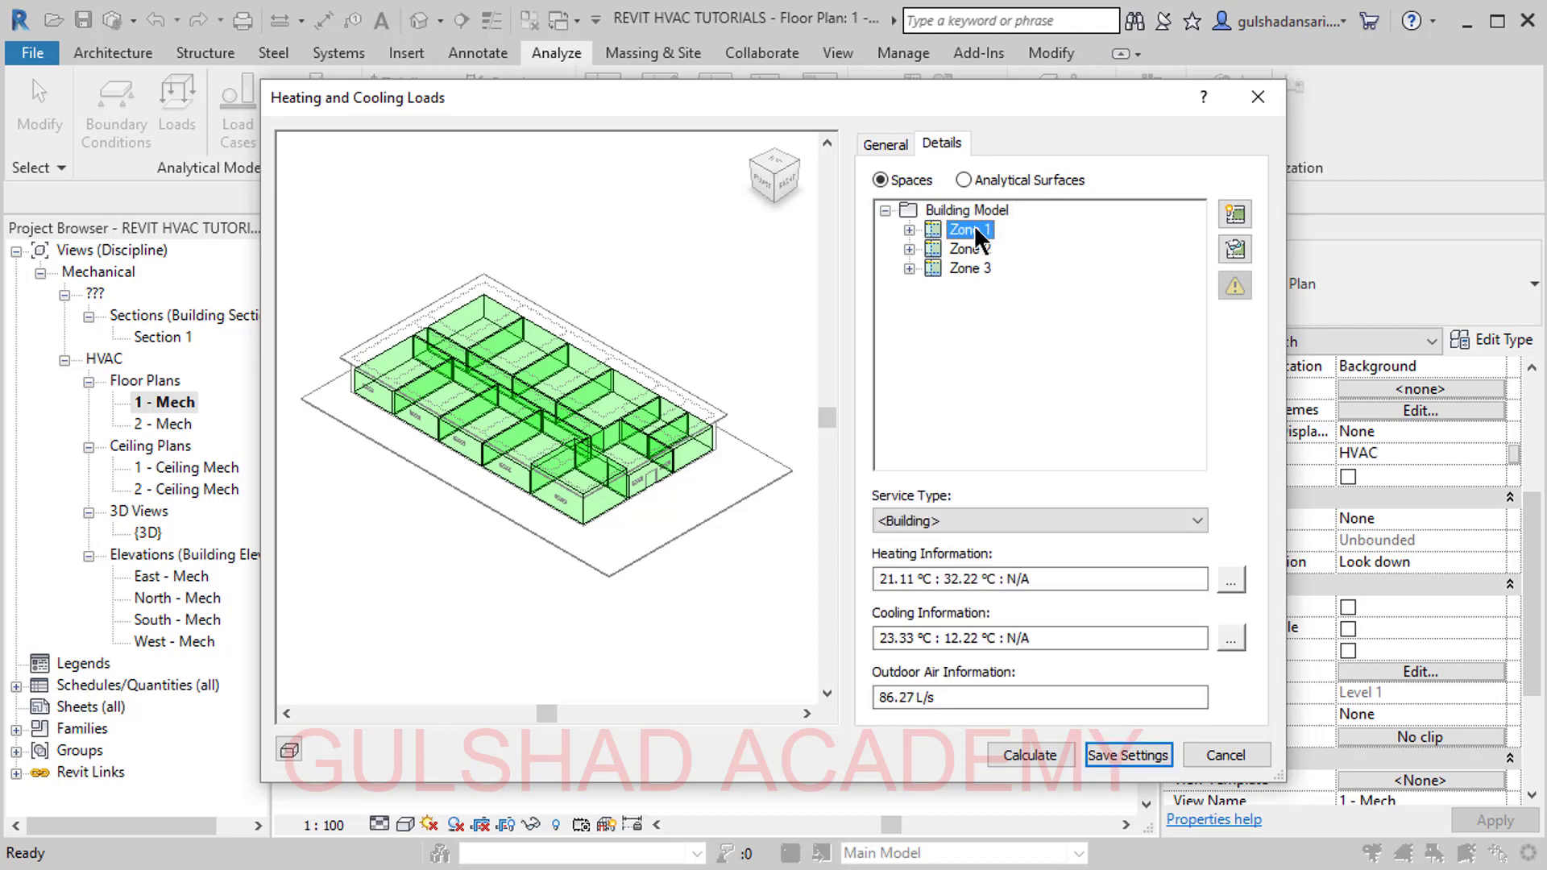
pyautogui.click(955, 248)
pyautogui.click(978, 268)
pyautogui.click(971, 210)
# Step: Turn on highlighting in the 3D preview and show where Zones 1, 2 and 3 lie in the building
pyautogui.click(971, 229)
pyautogui.click(1237, 215)
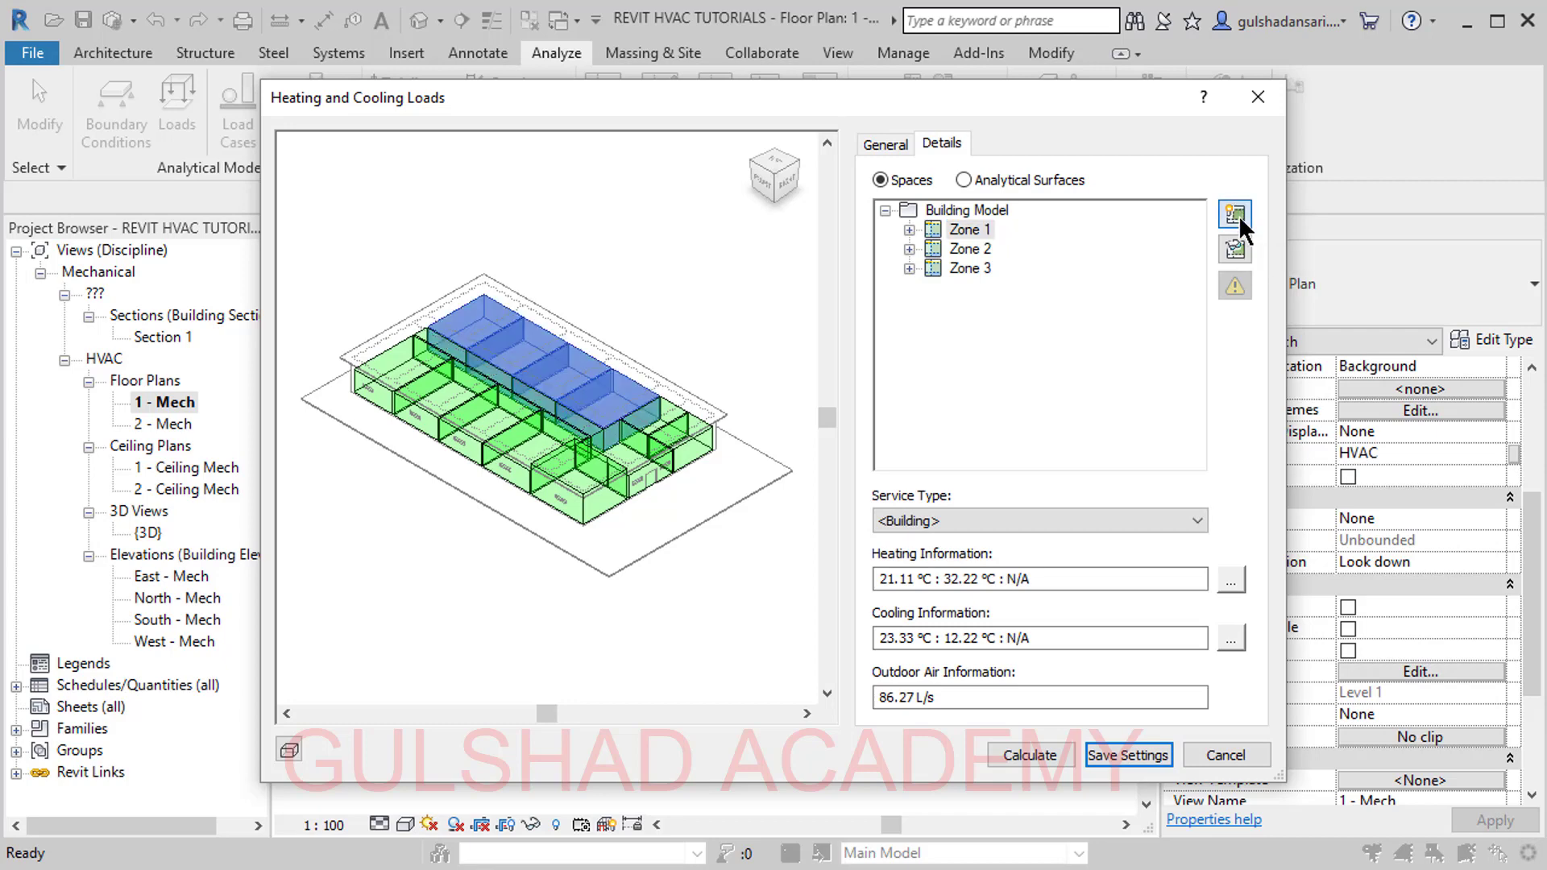
pyautogui.moveTo(682, 418); pyautogui.dragTo(621, 448, button='middle')
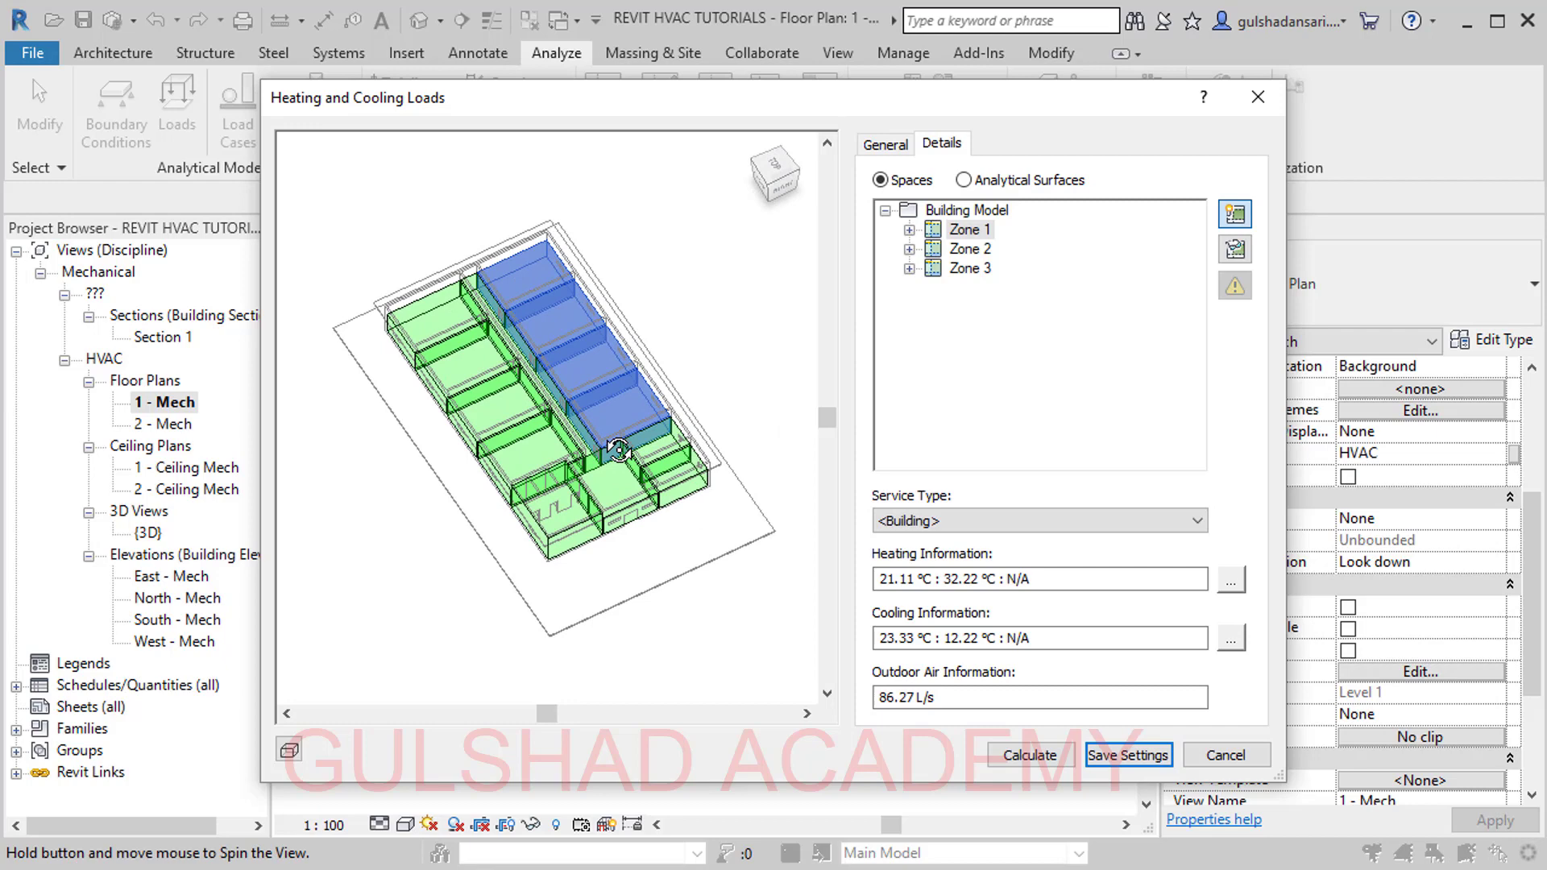
pyautogui.click(965, 249)
pyautogui.click(969, 267)
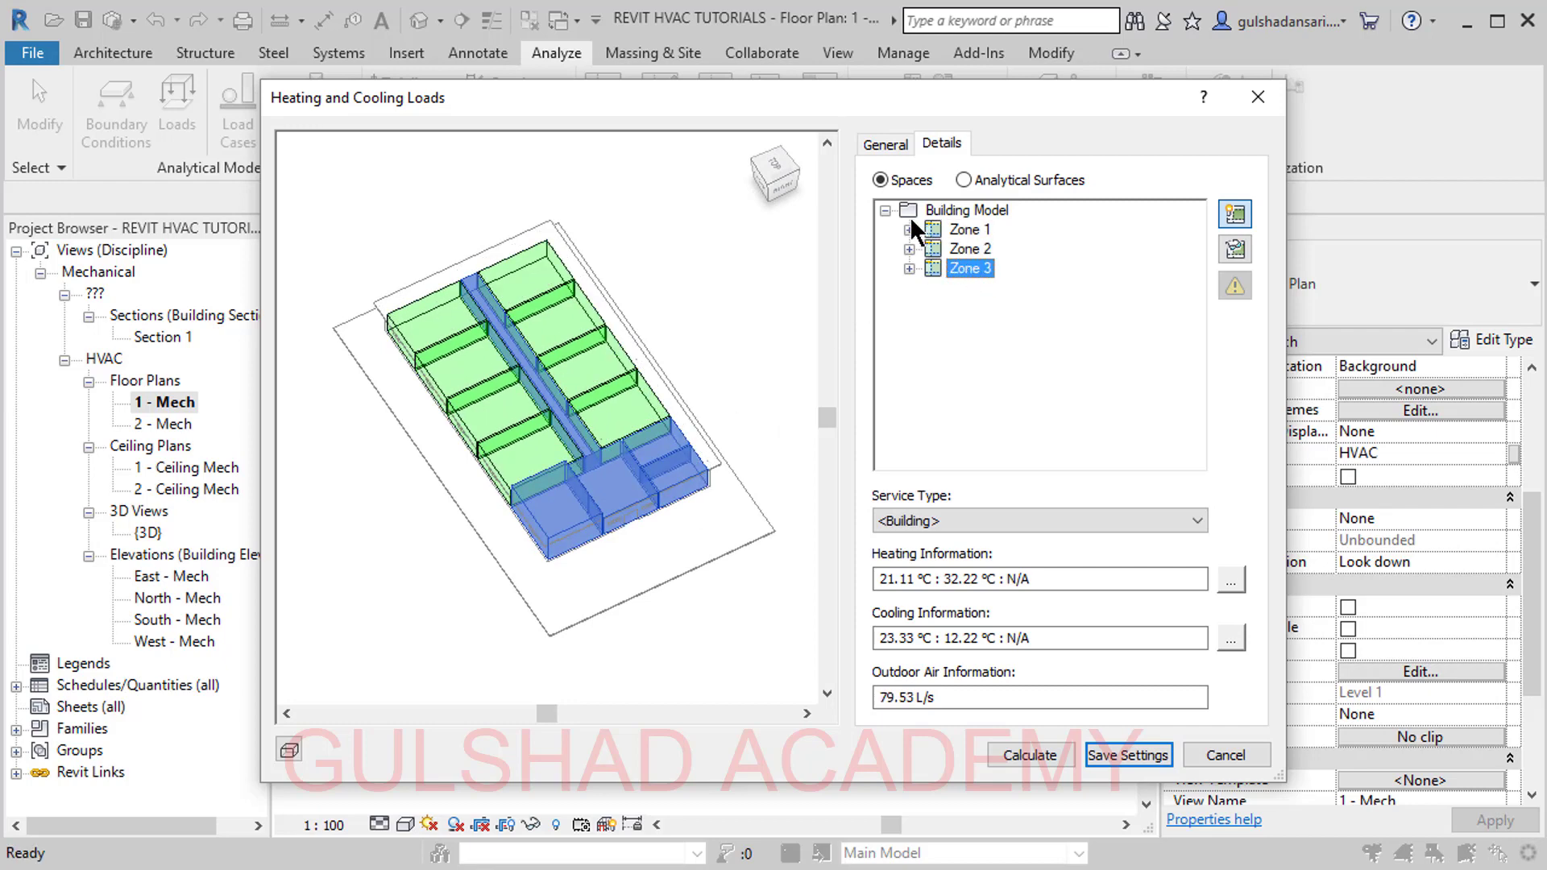
# Step: Expand Zone 1 and examine its office spaces 1 to 4 one by one in the preview
pyautogui.click(910, 230)
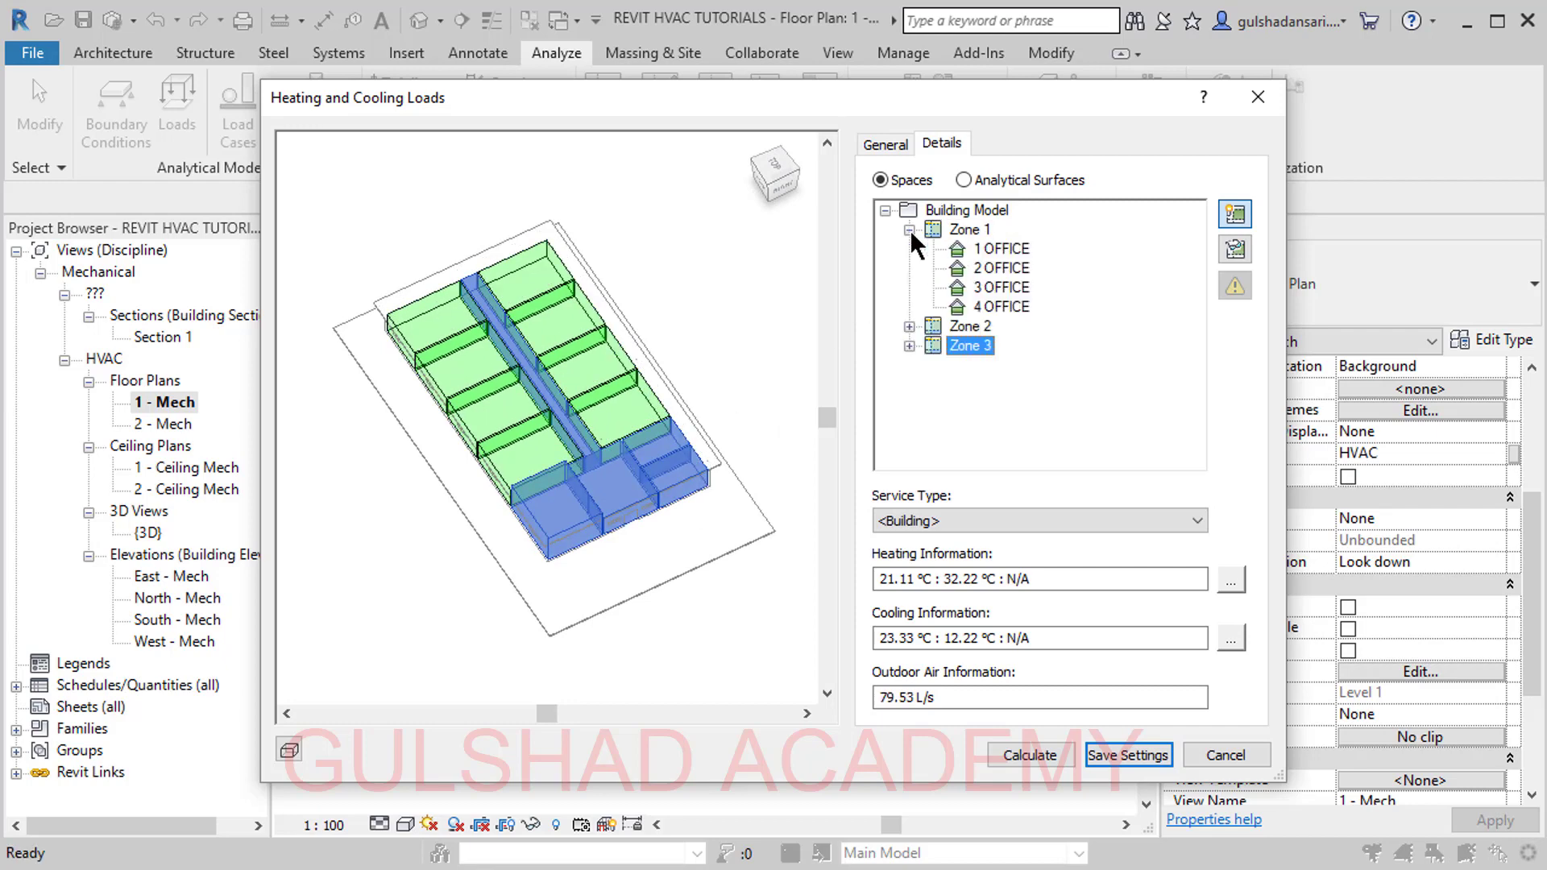
pyautogui.click(986, 249)
pyautogui.click(994, 268)
pyautogui.click(989, 287)
pyautogui.click(989, 303)
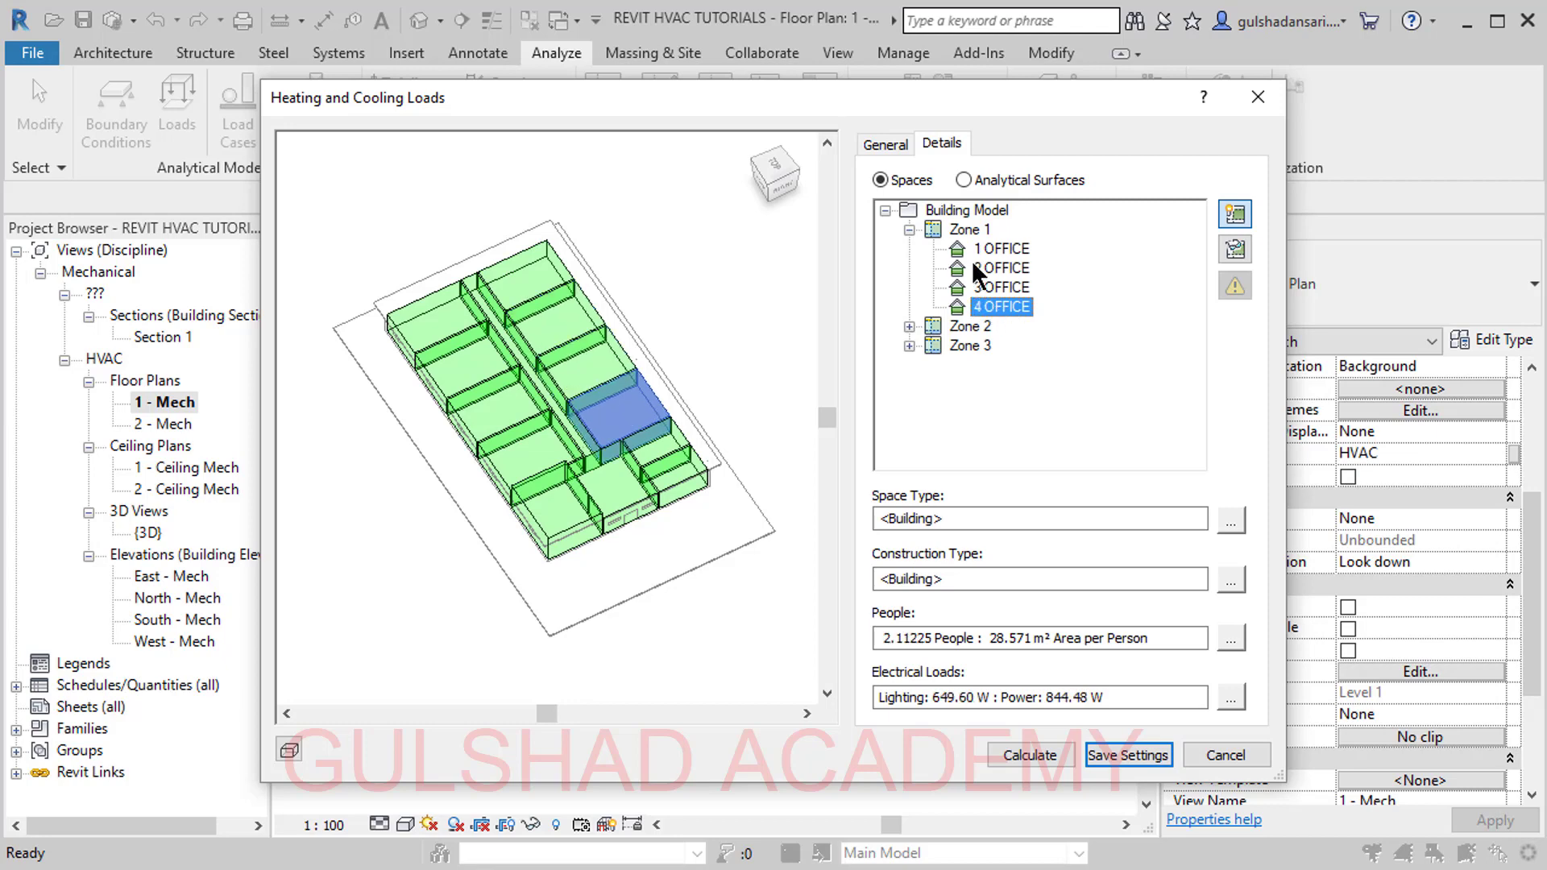
pyautogui.click(978, 248)
# Step: Expand Zone 2 and examine its office spaces, including 10 OFFICE and 11 OFFICE, in the preview
pyautogui.click(909, 326)
pyautogui.click(994, 363)
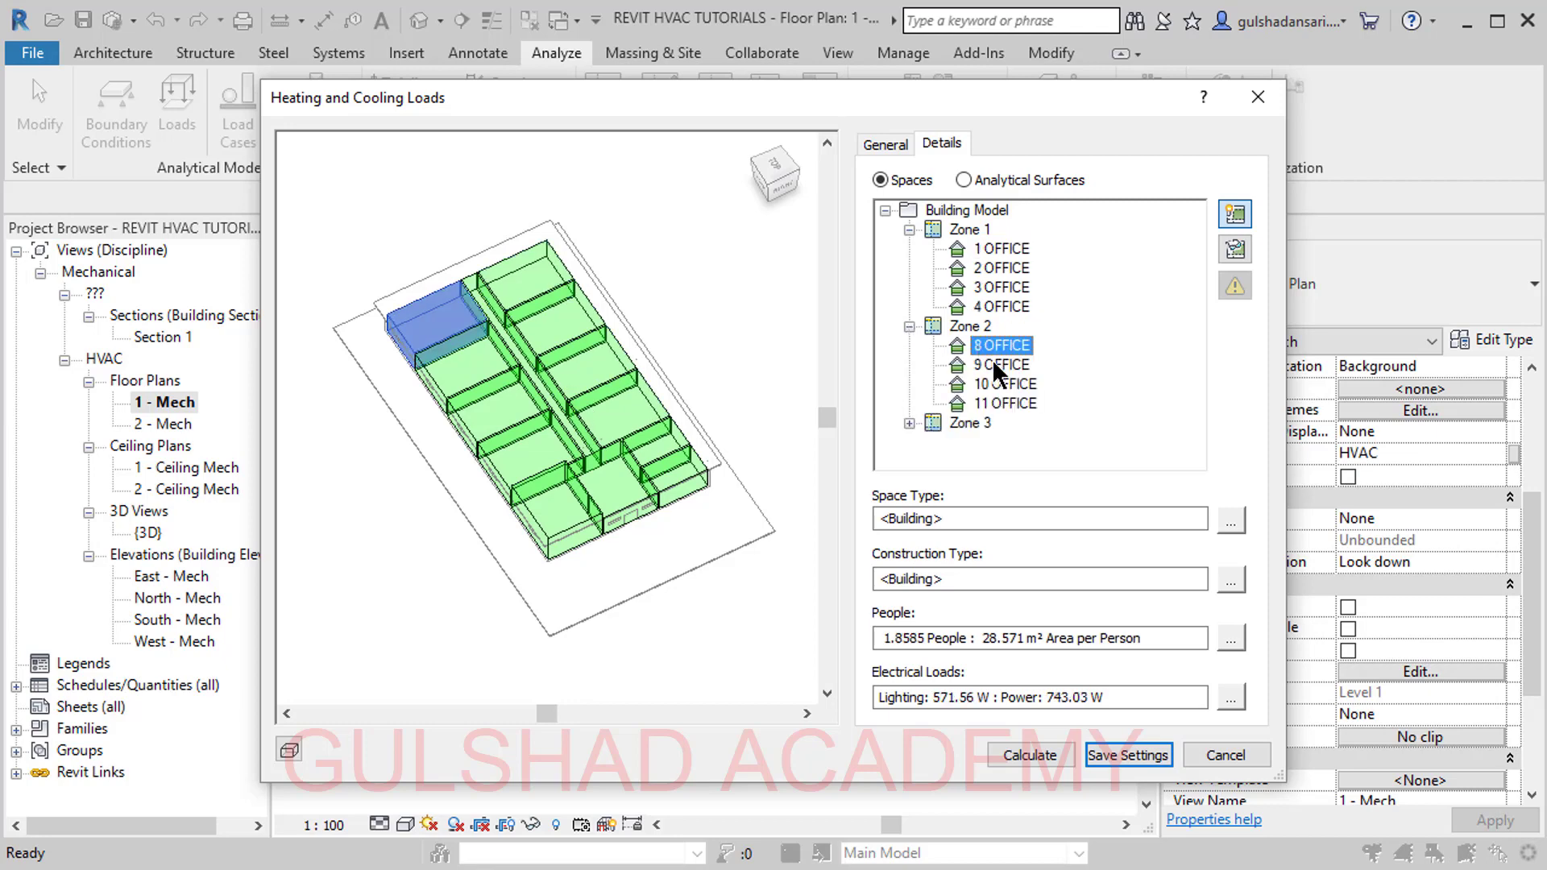
pyautogui.click(999, 385)
pyautogui.click(1000, 404)
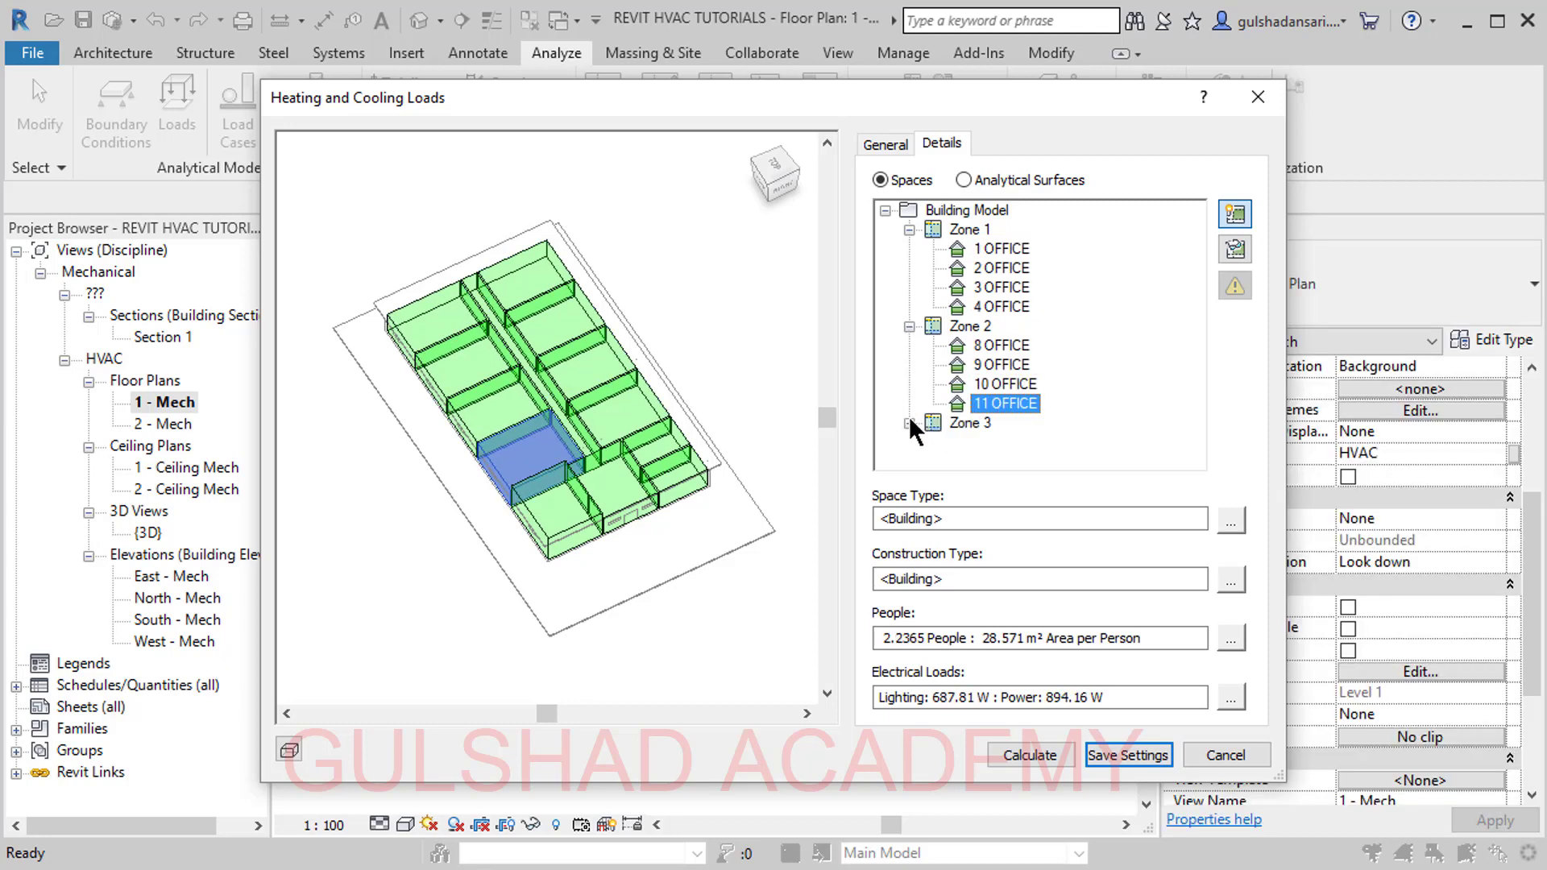
# Step: Expand Zone 3 and examine the settings of its spaces, including 5 MECH ROOM, 6 ELEC ROOM and 12 TOILET
pyautogui.click(908, 424)
pyautogui.click(998, 384)
pyautogui.click(1005, 405)
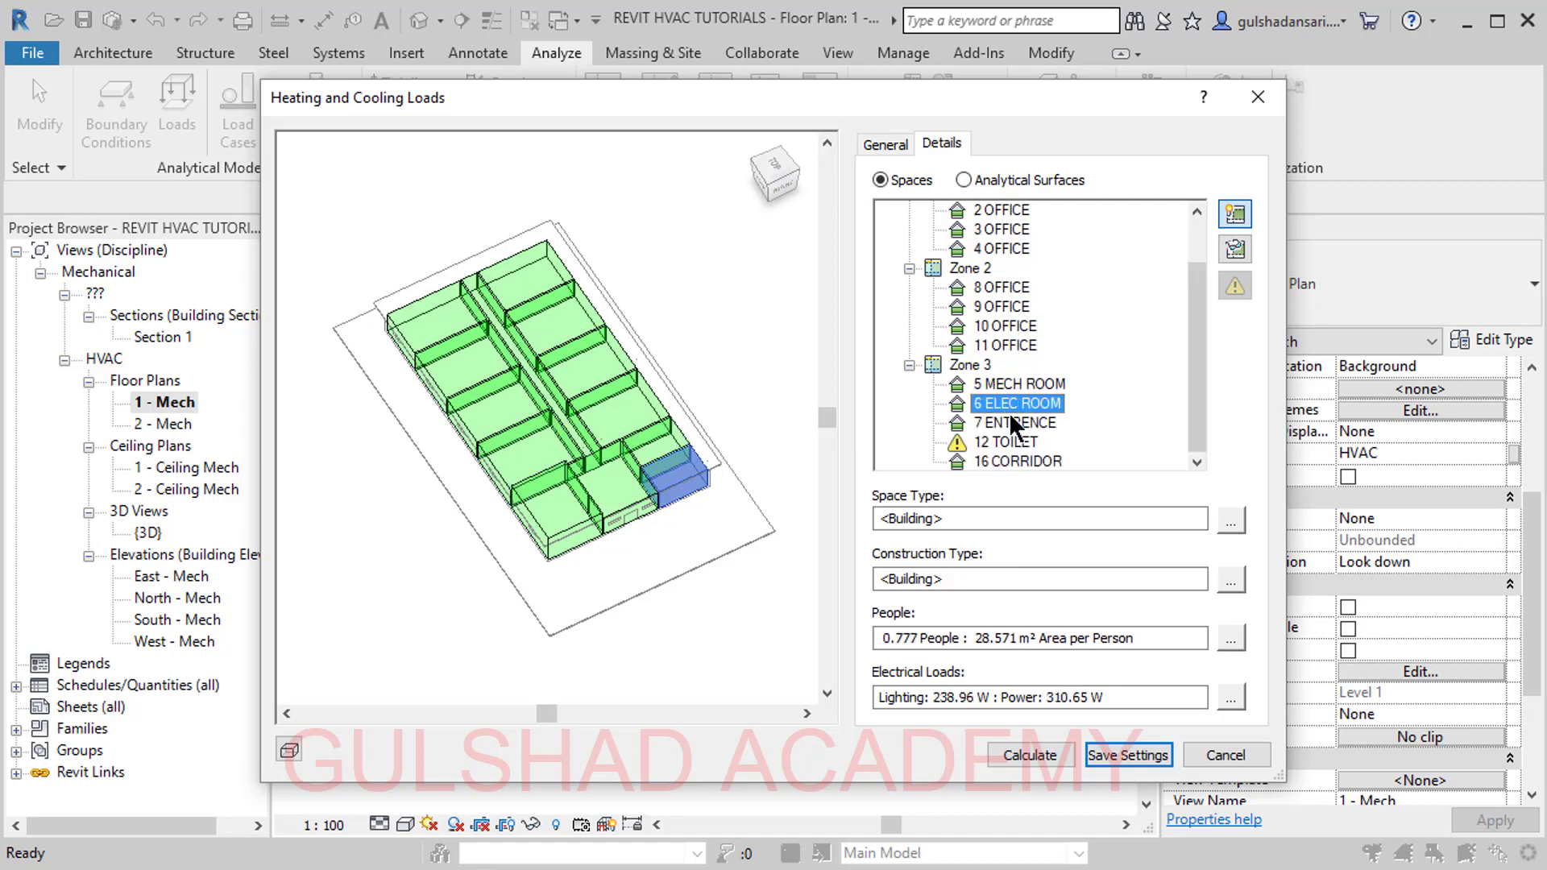
pyautogui.press('Down')
pyautogui.press('Down')
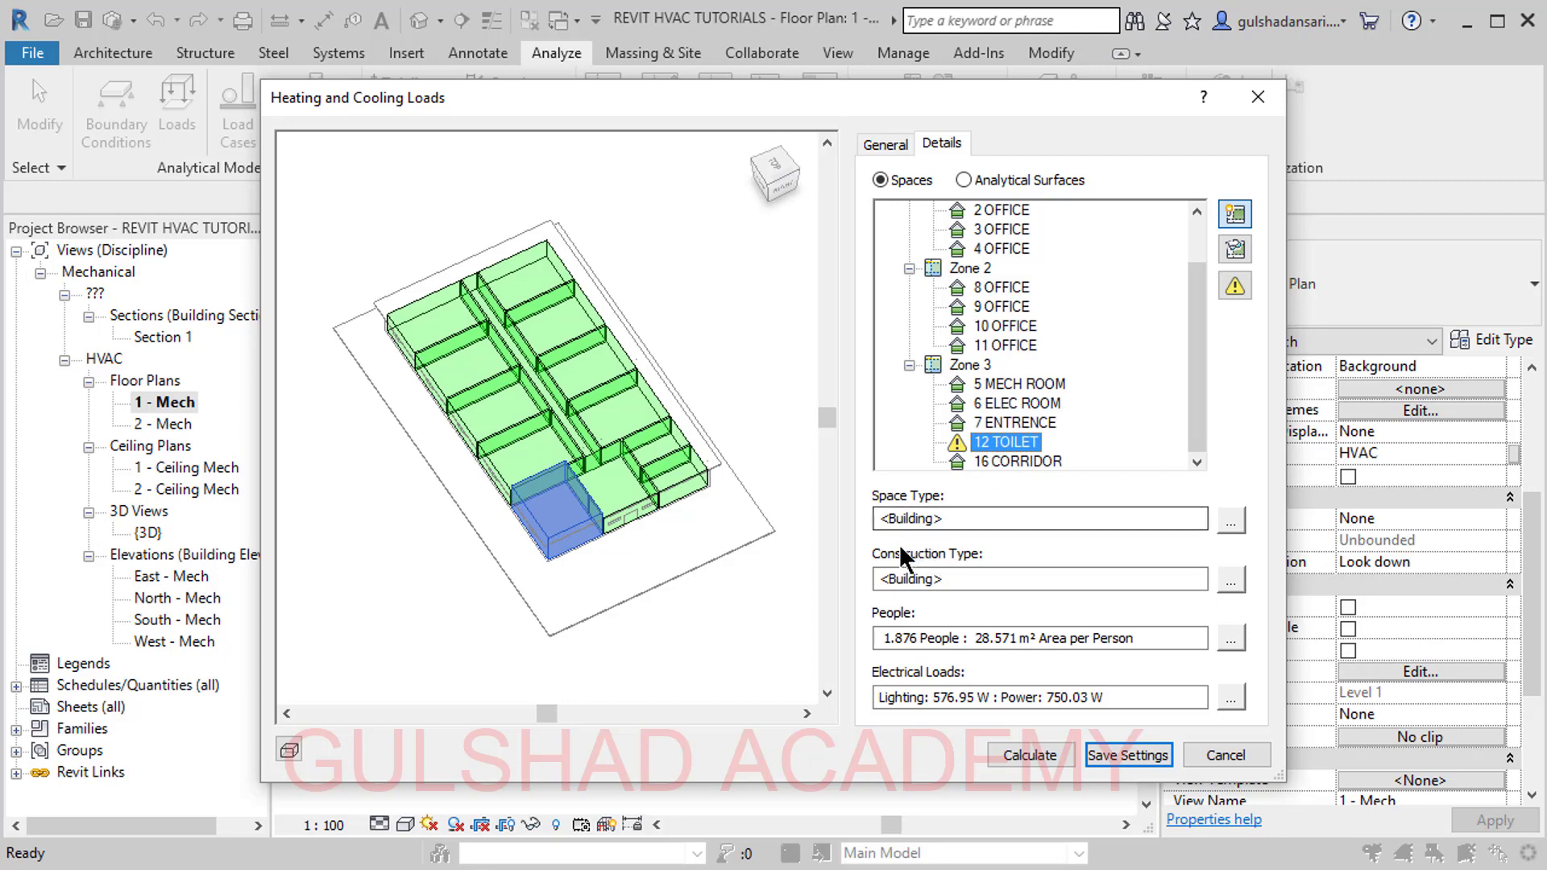
pyautogui.click(1001, 518)
pyautogui.click(1018, 404)
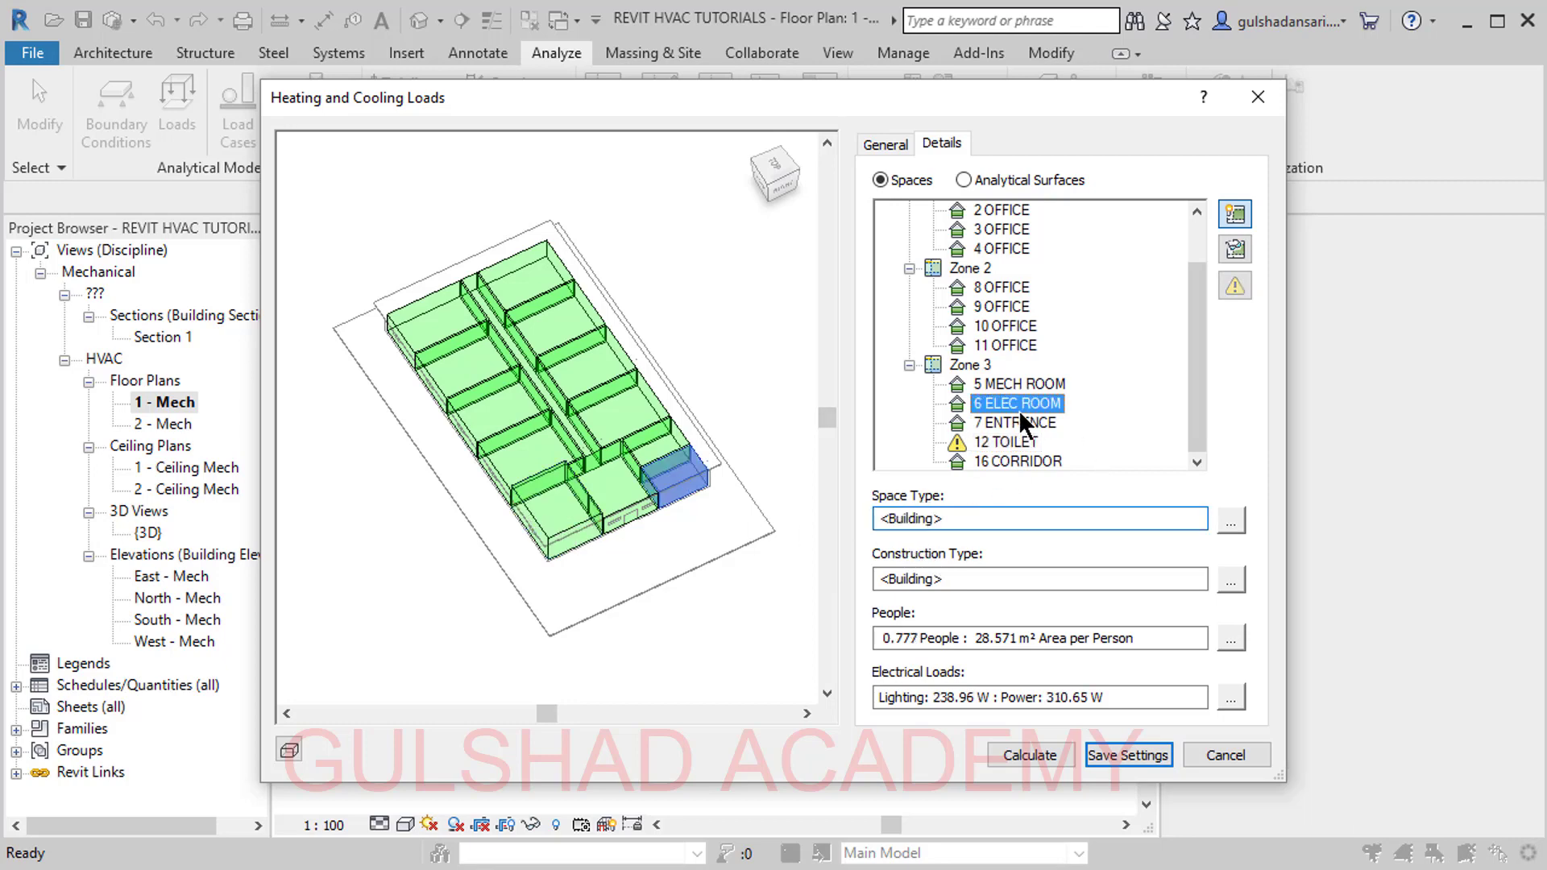
# Step: Review Zone 3's heating, cooling and outdoor air information, and calculate the building's heating and cooling loads
pyautogui.click(965, 367)
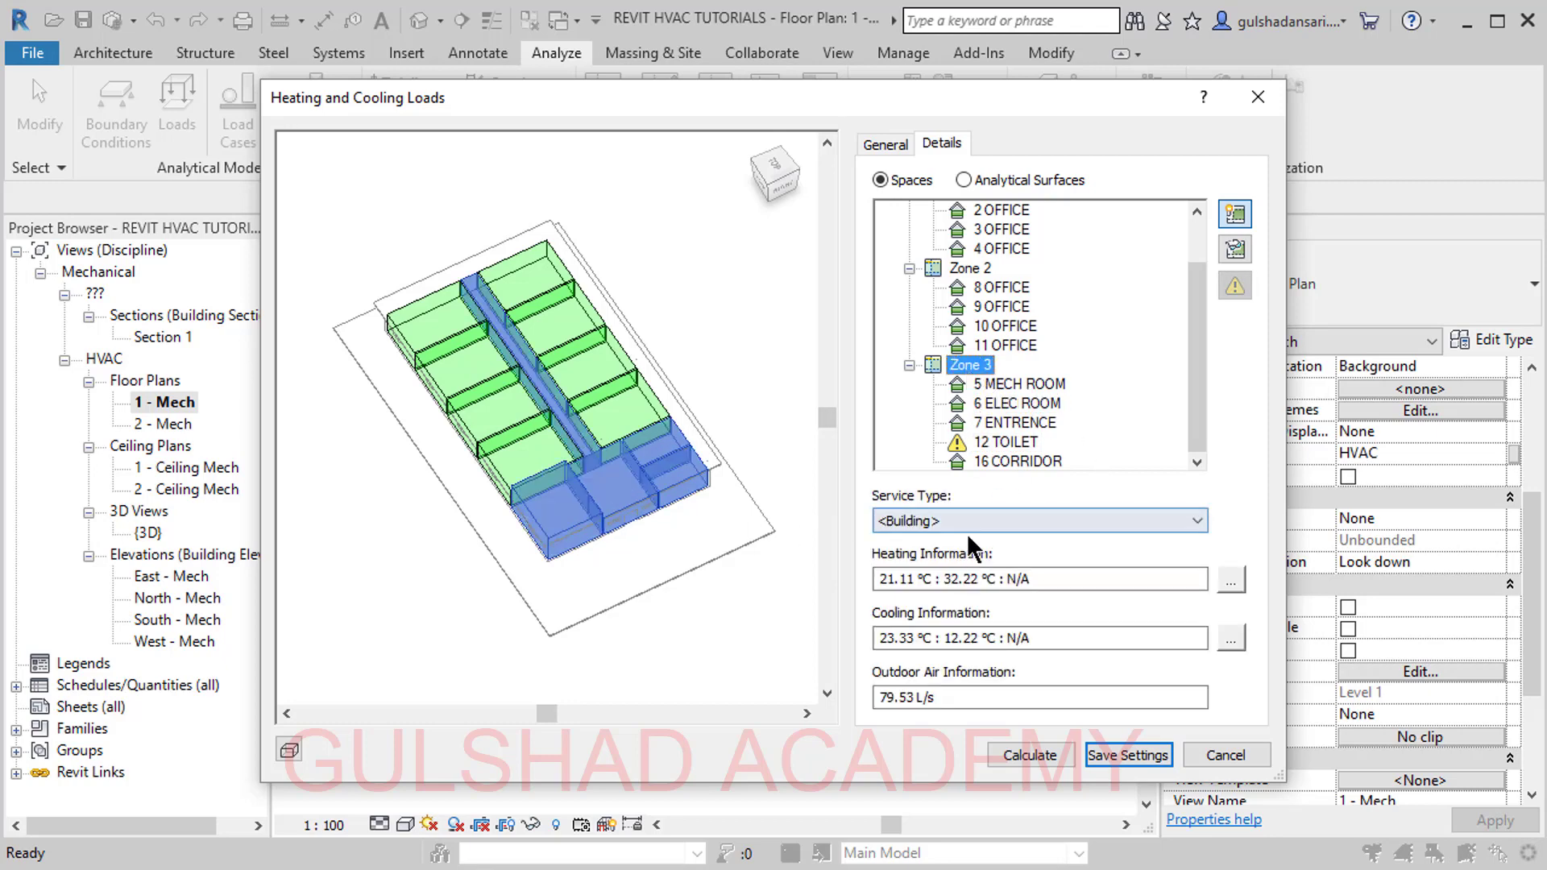
pyautogui.moveTo(1055, 580); pyautogui.dragTo(776, 591)
pyautogui.click(1083, 638)
pyautogui.moveTo(1083, 638); pyautogui.dragTo(866, 642)
pyautogui.click(1029, 700)
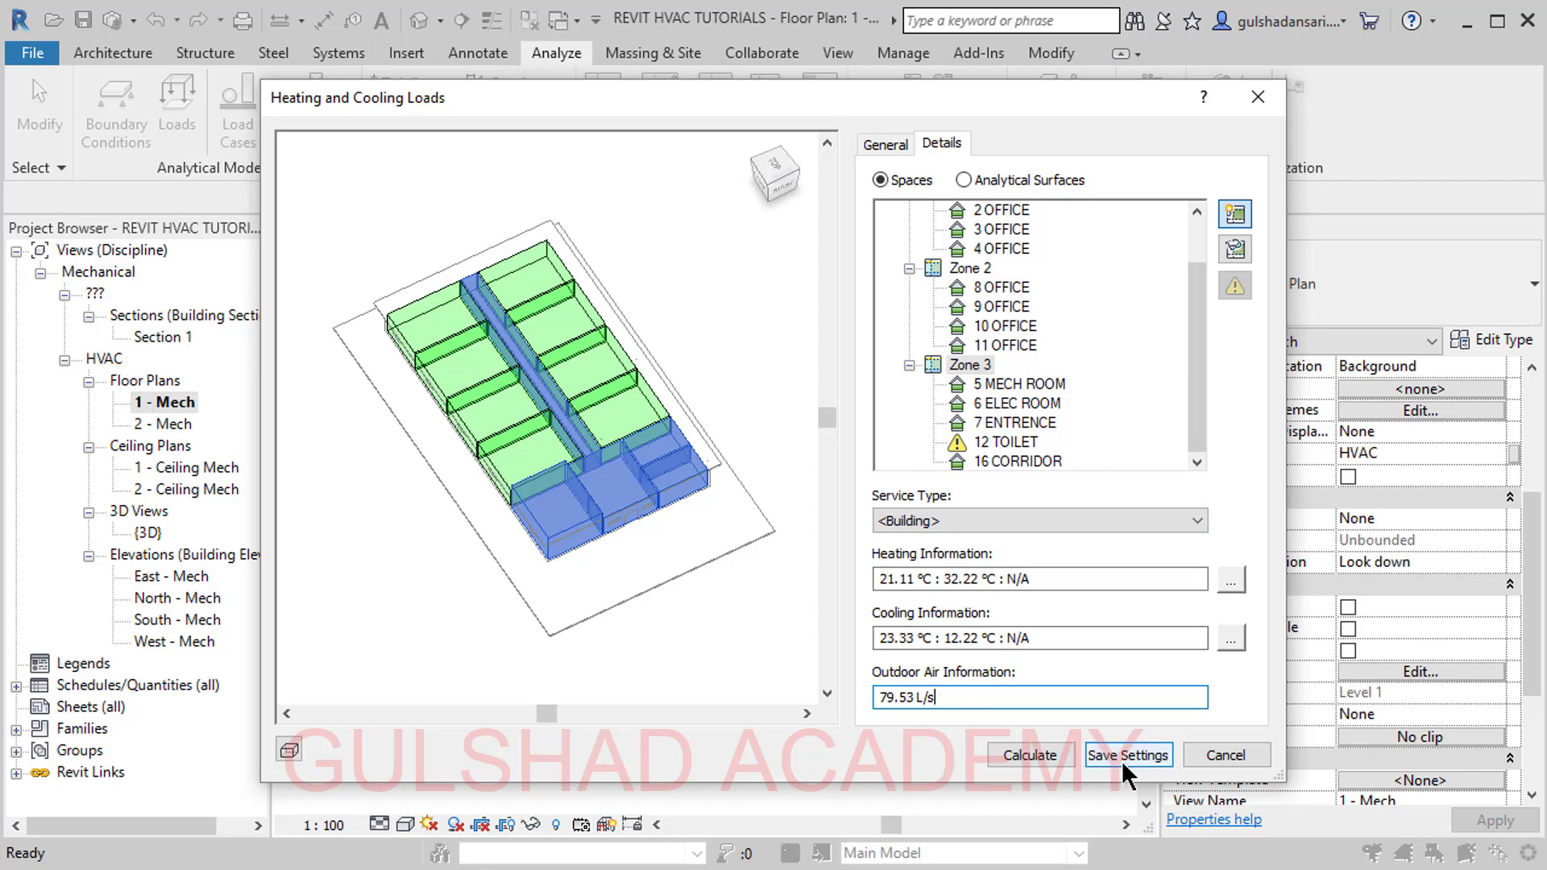
pyautogui.click(1037, 752)
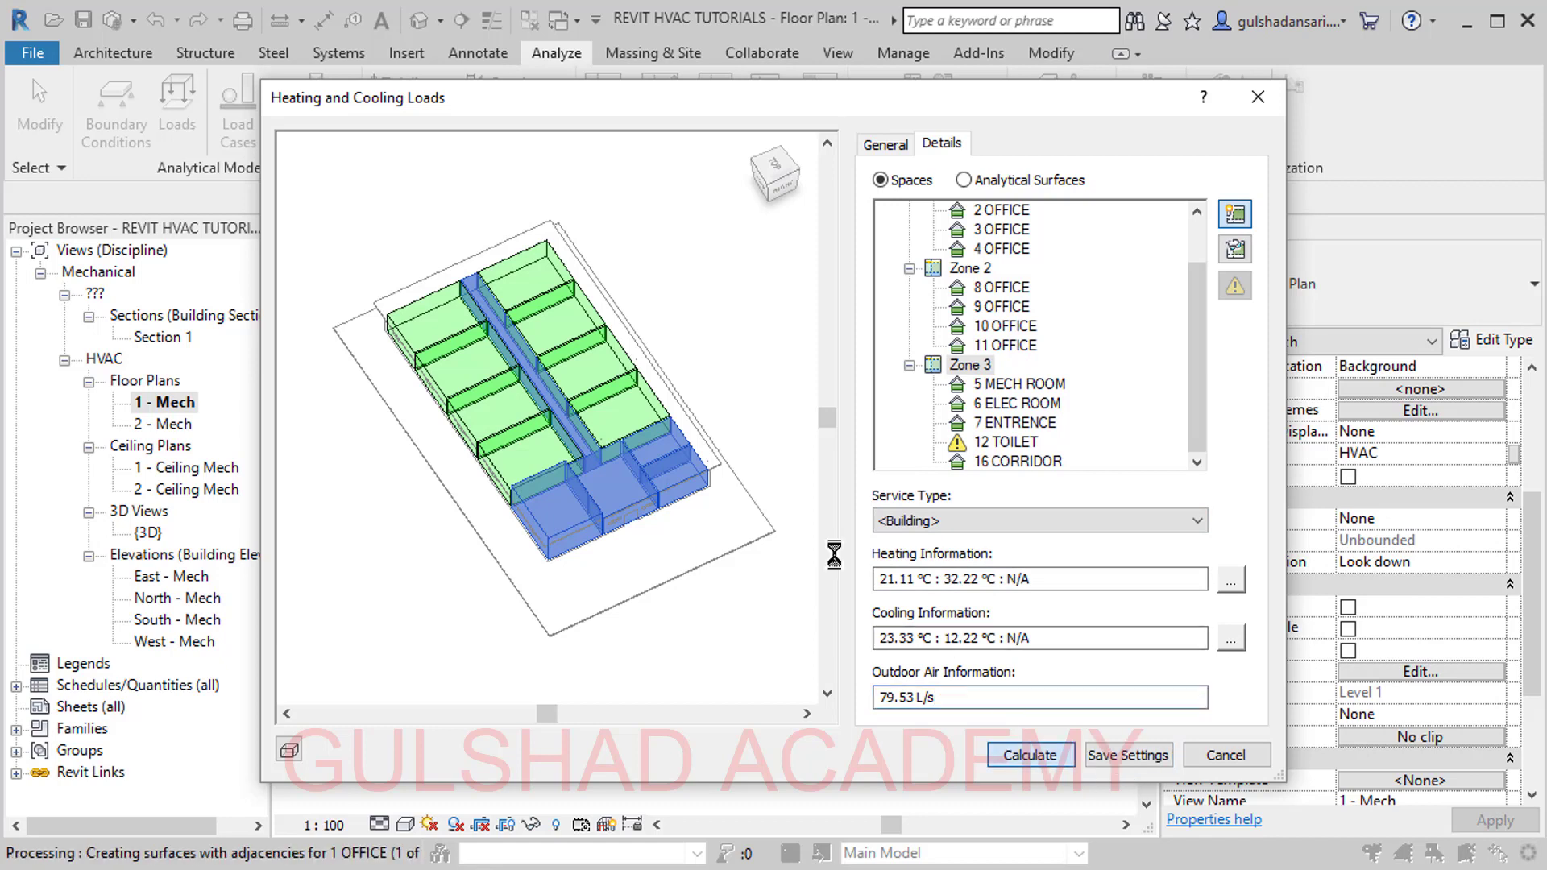